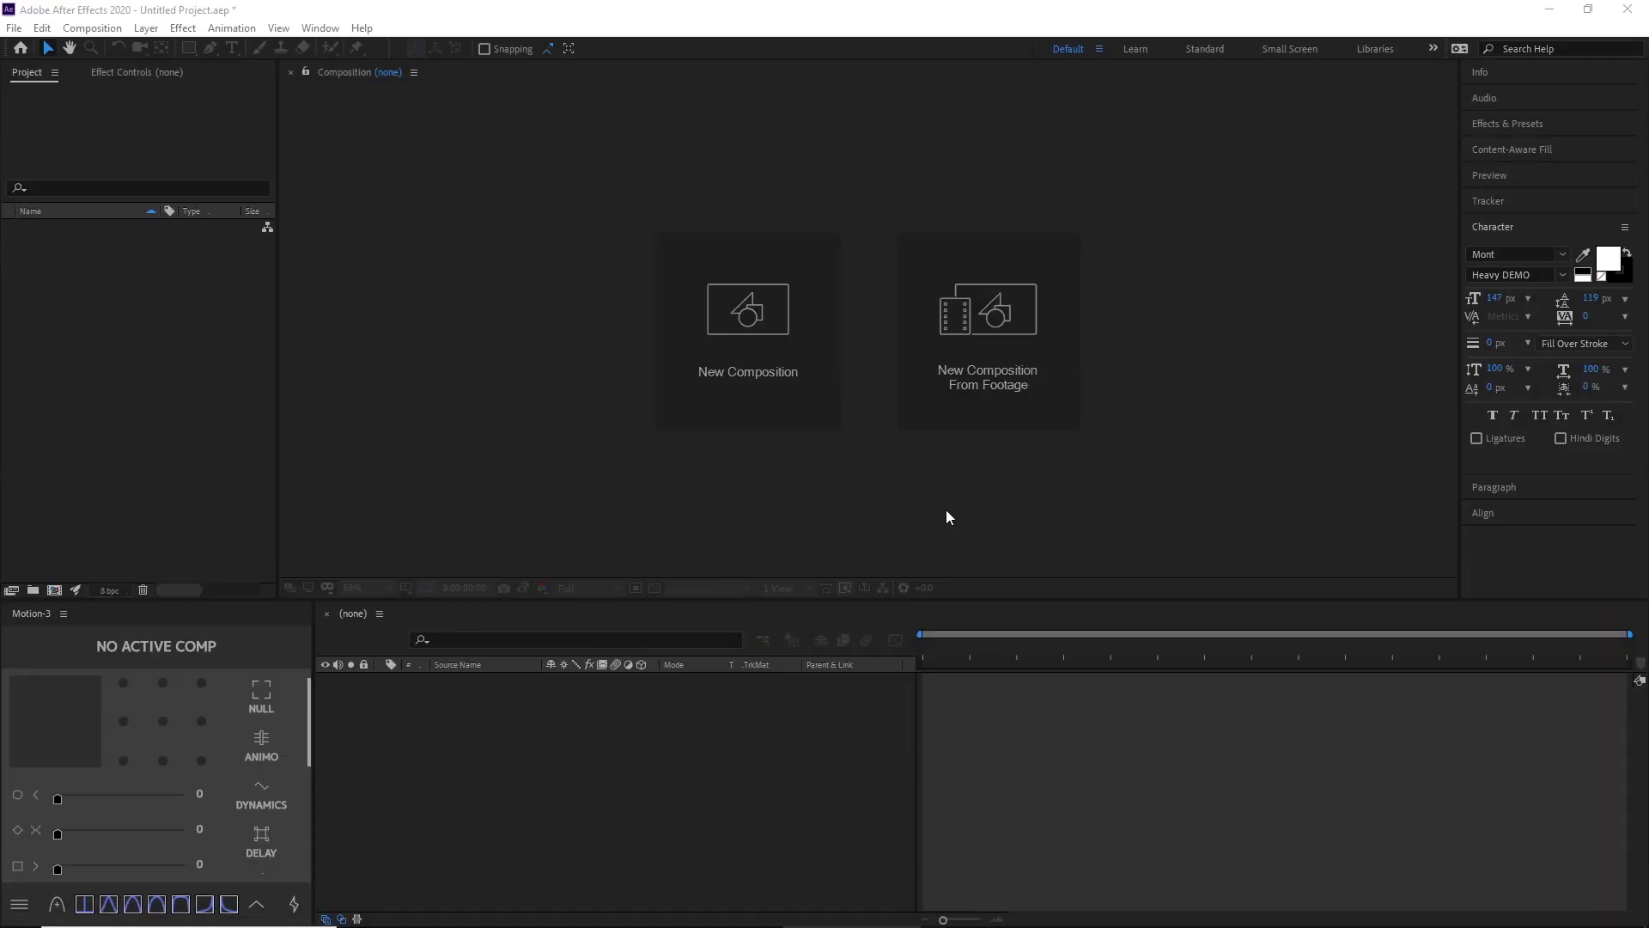
# - Name the composition 'Tutorial', keeping 1920×1080, 60 fps and a 10-second duration
pyautogui.click(718, 297)
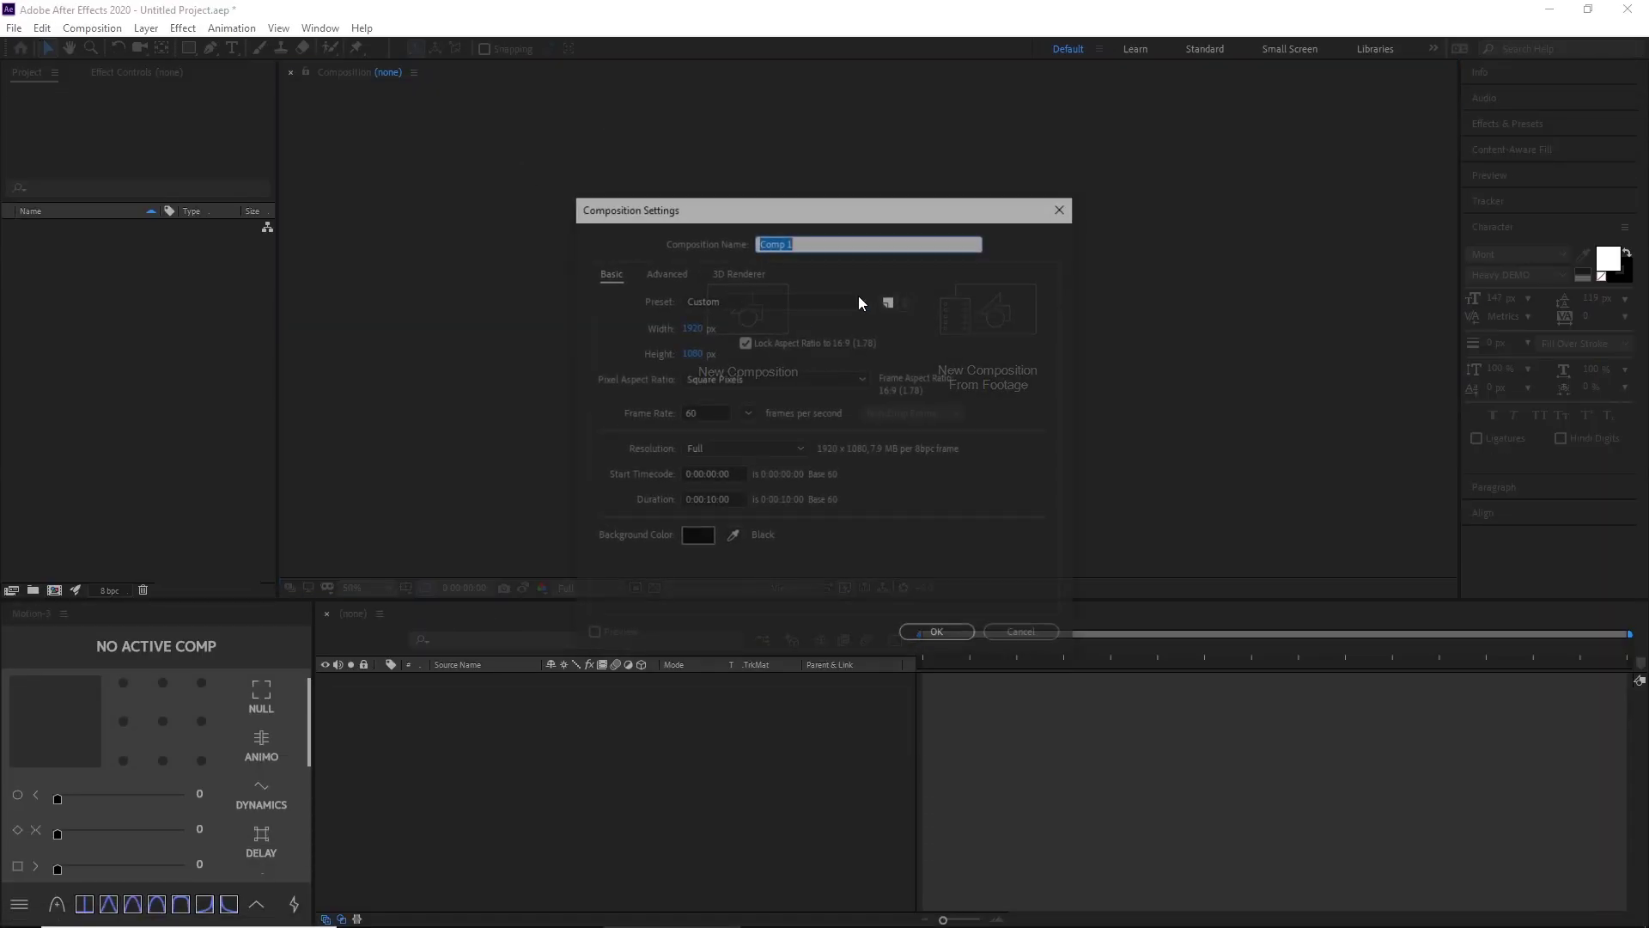
pyautogui.press('BackSpace')
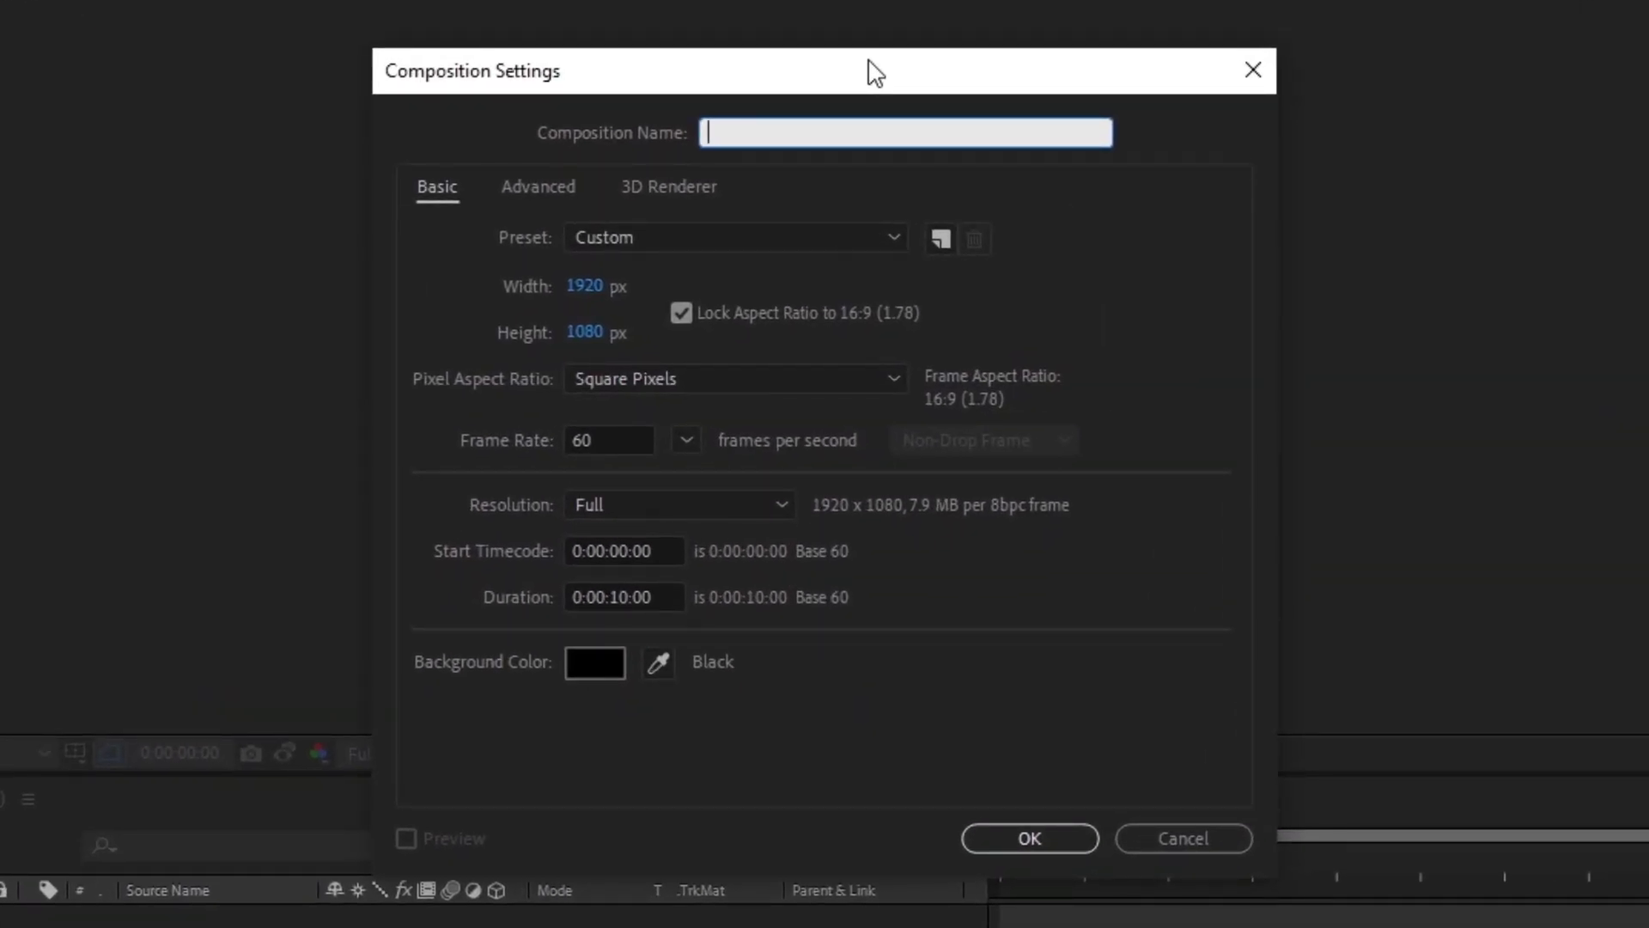
pyautogui.write('Tutorial')
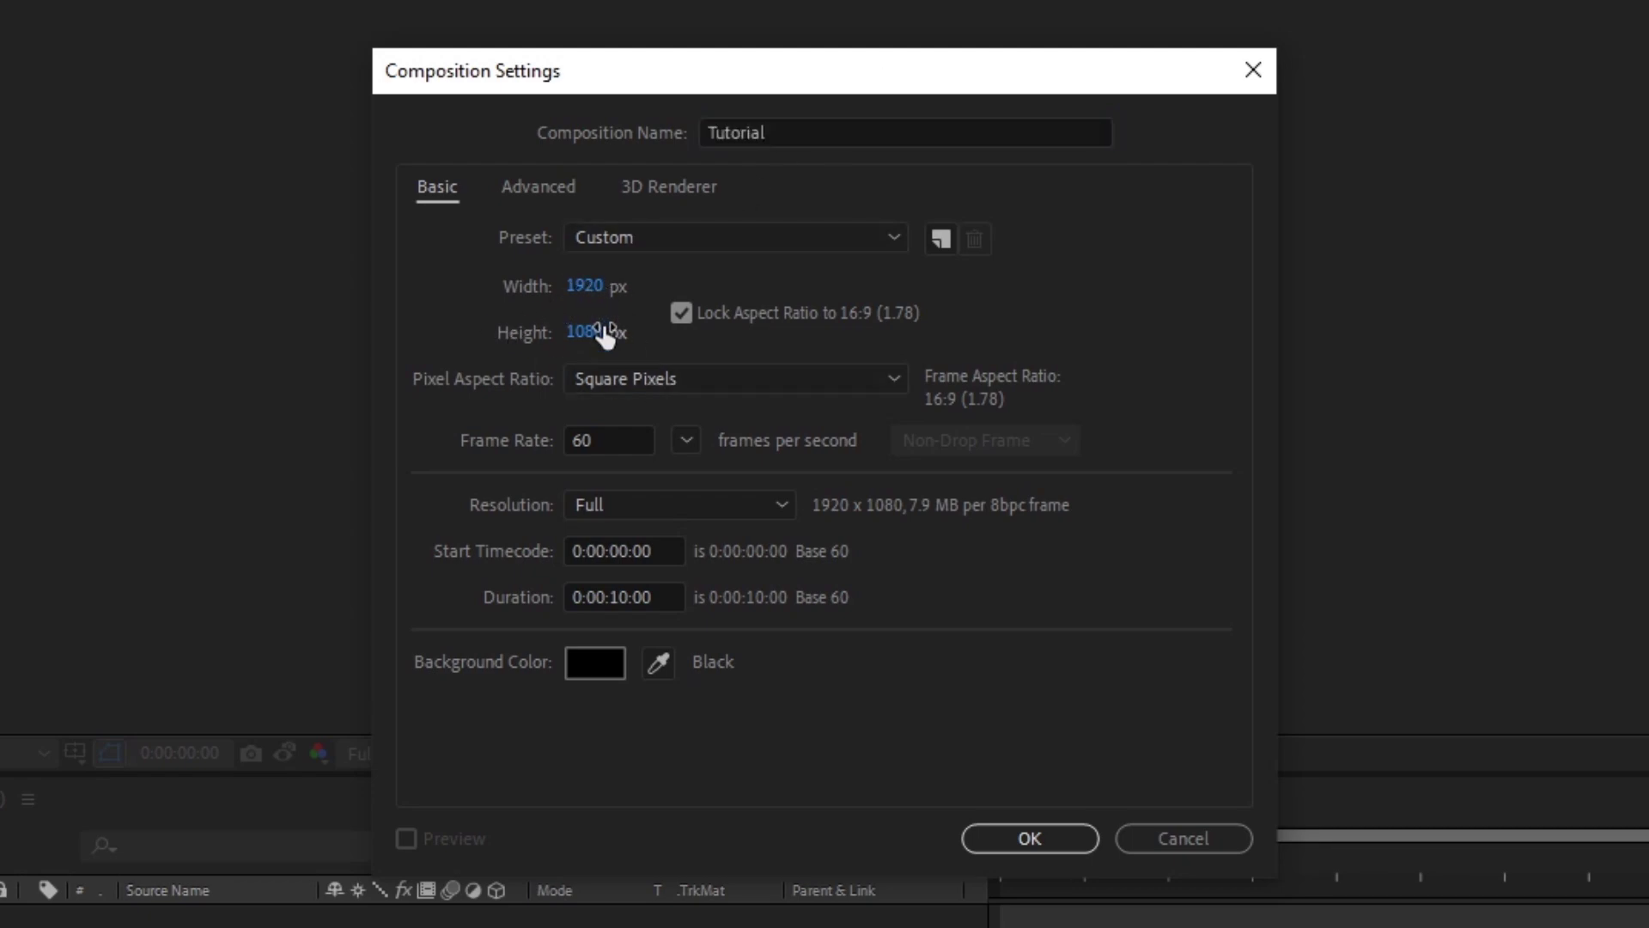
pyautogui.click(584, 440)
pyautogui.click(574, 478)
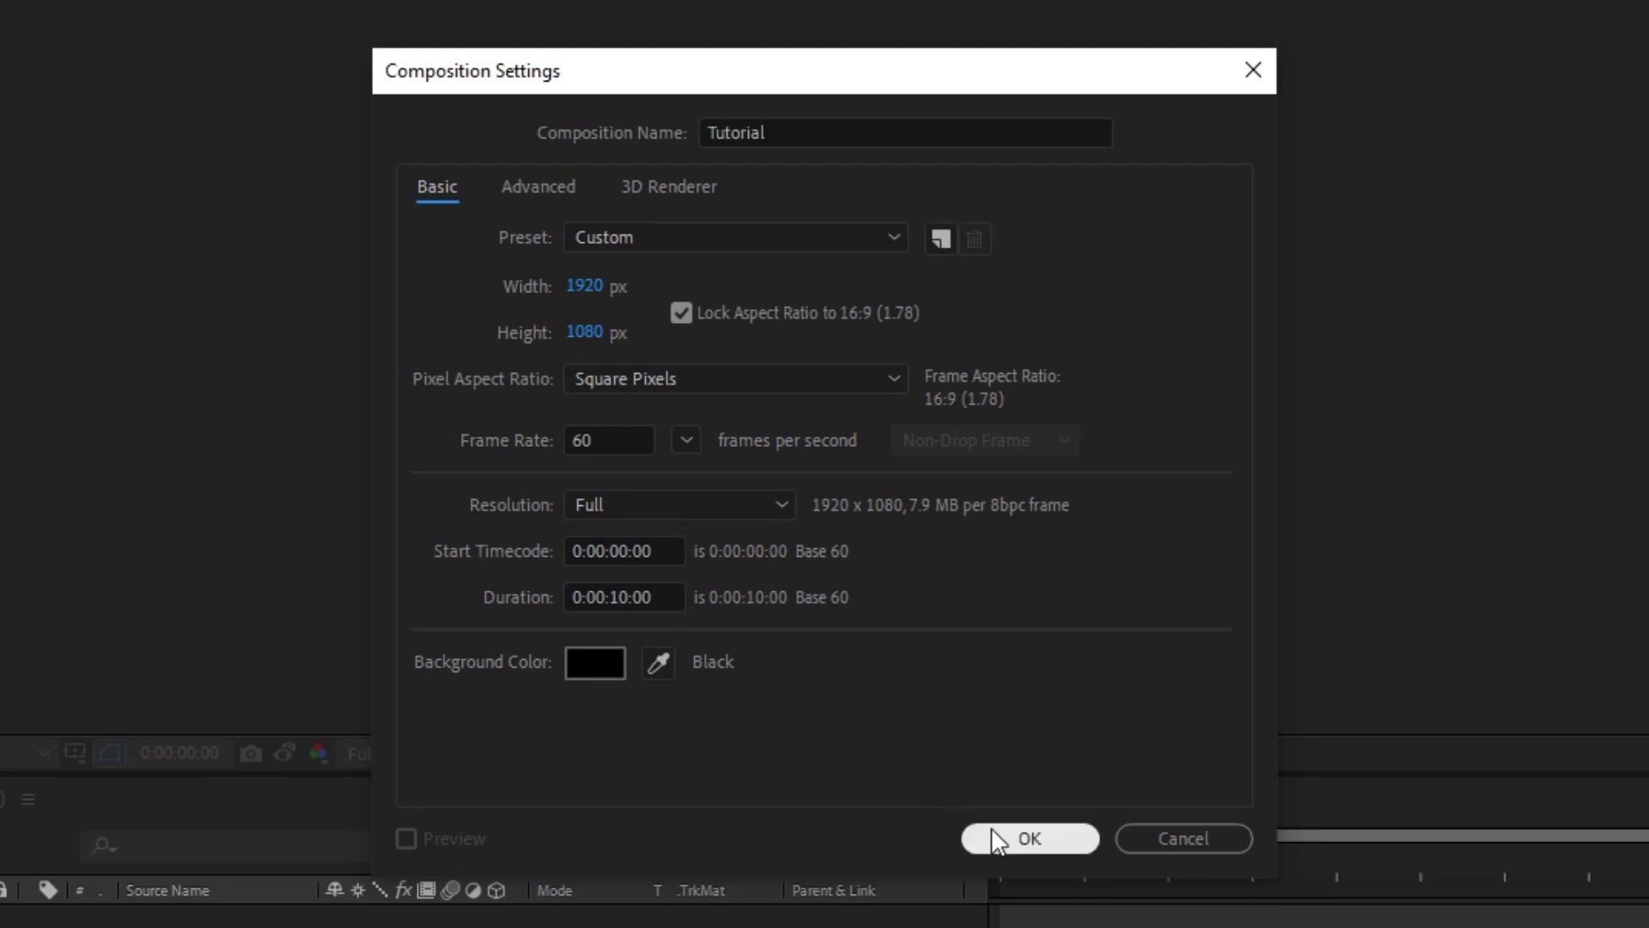
pyautogui.click(1071, 839)
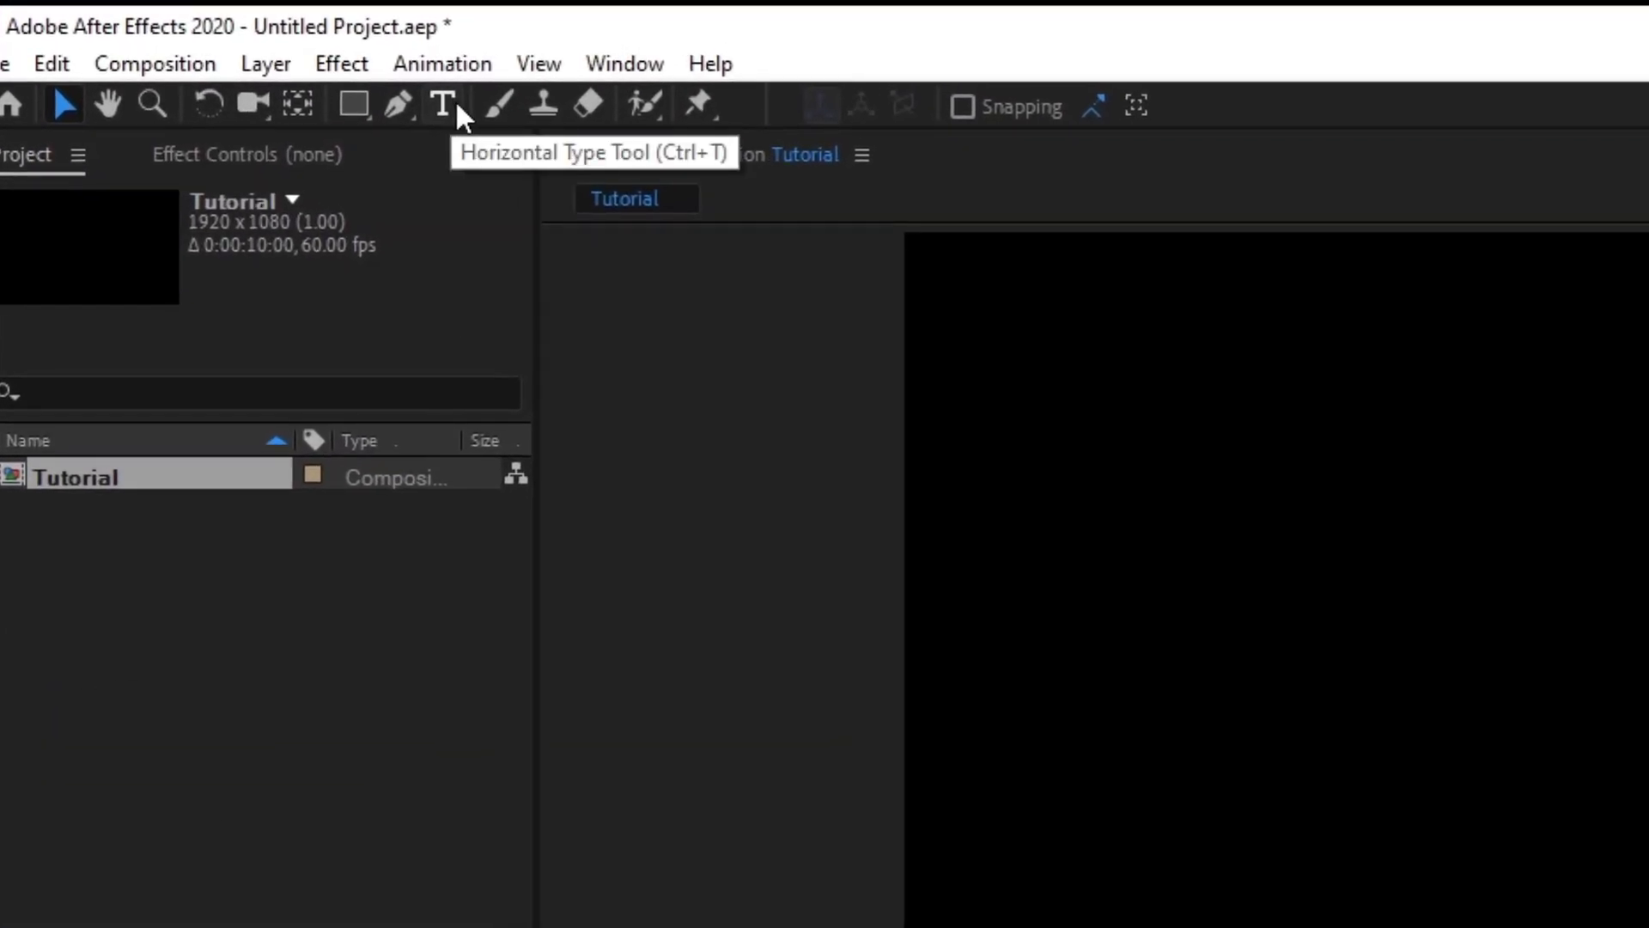
# - Add a text layer reading 'TUTORIAL' with the Horizontal Type Tool and select its text
pyautogui.click(443, 104)
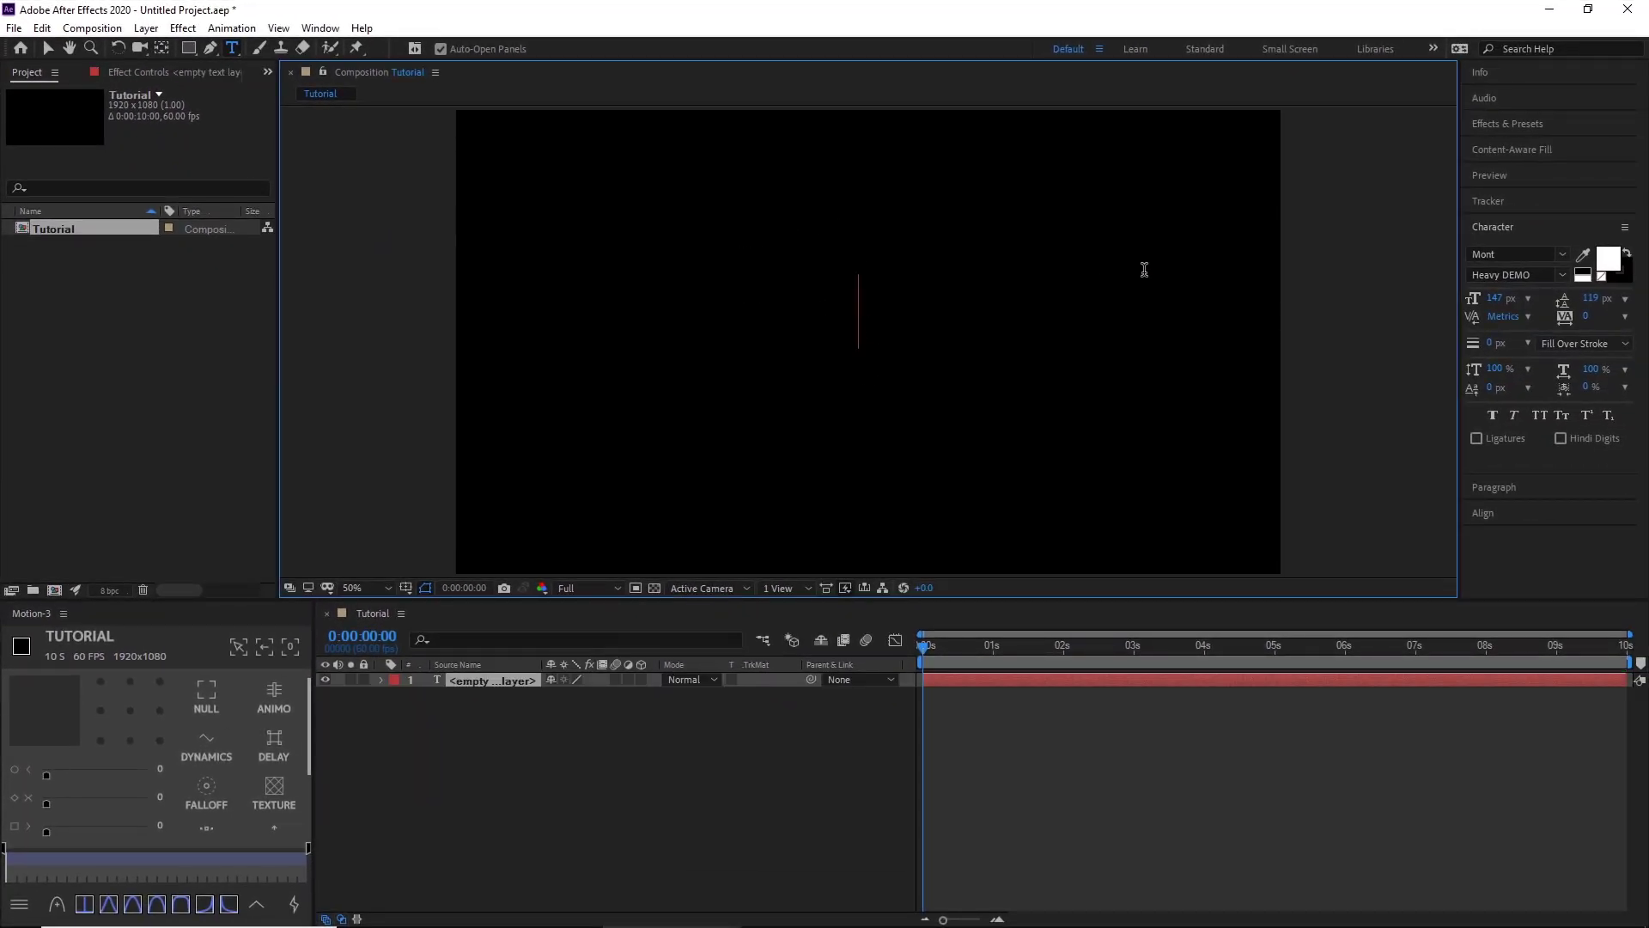
pyautogui.click(858, 339)
pyautogui.write('TUTORIAL')
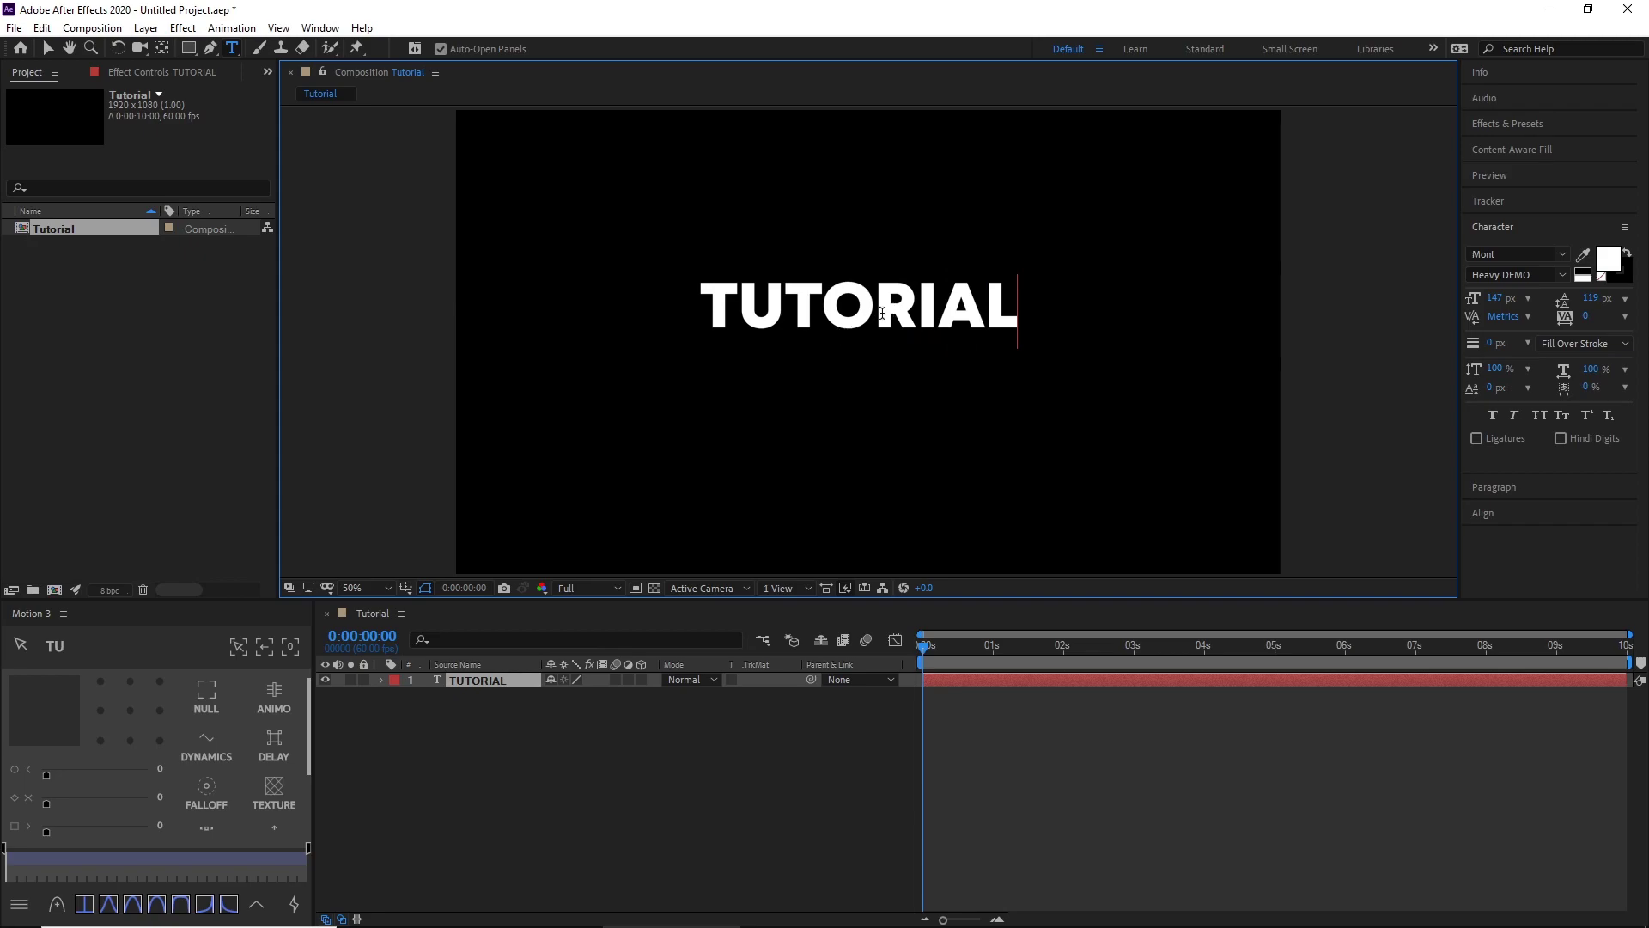
pyautogui.hotkey('ctrl', 'a')
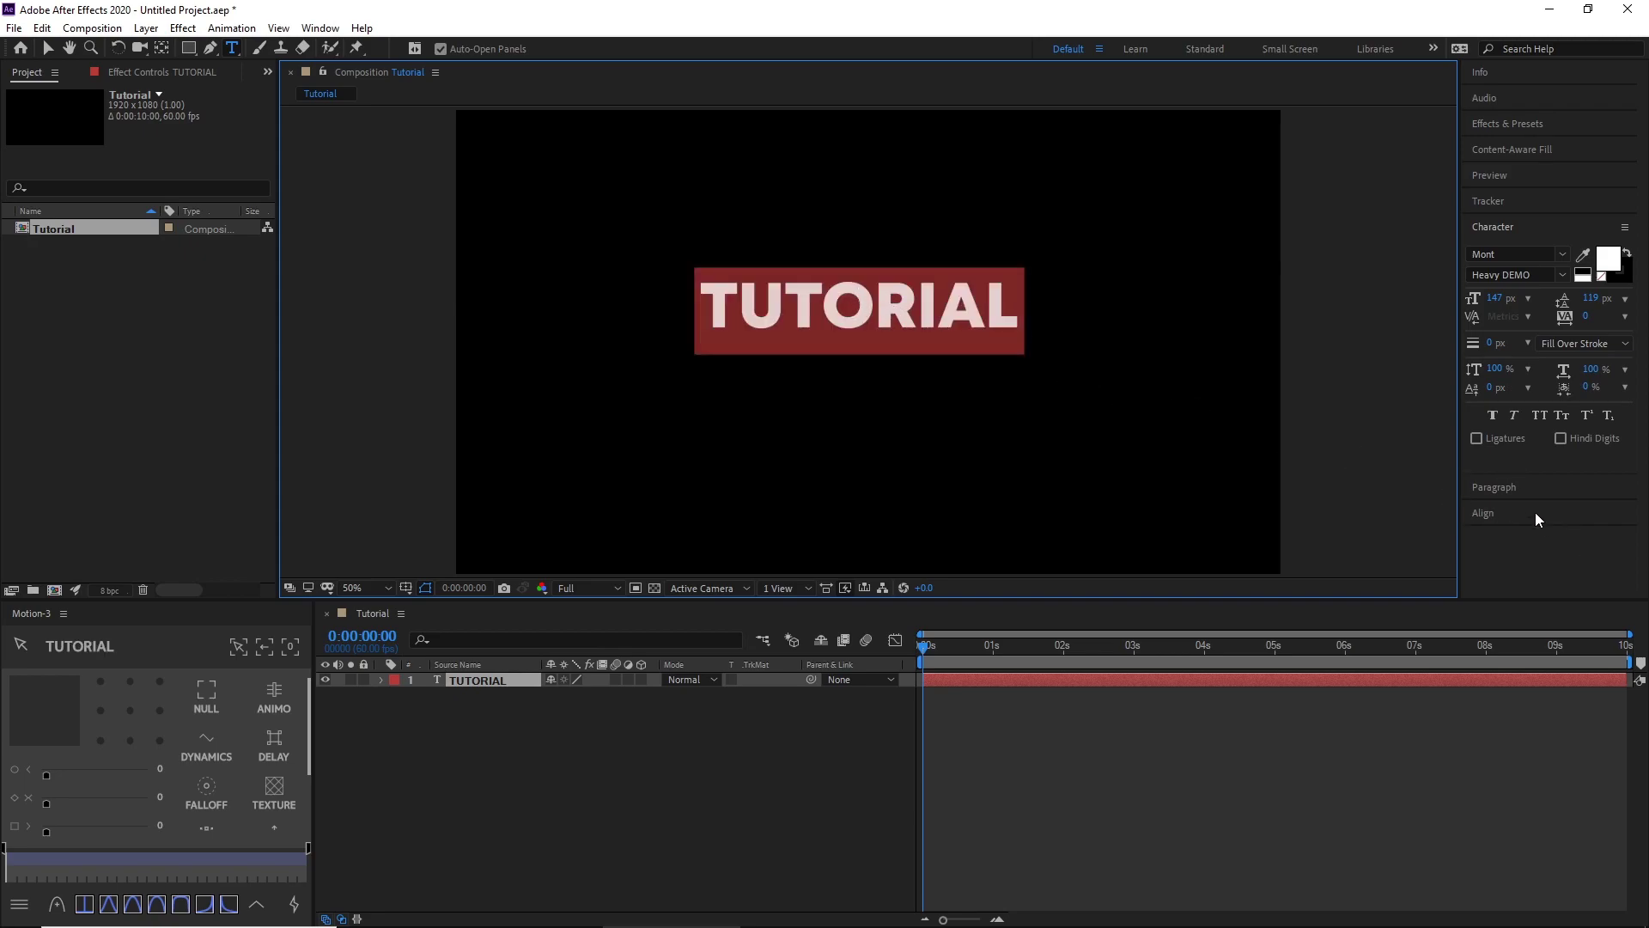
# - Centre the text horizontally and vertically in the composition, then switch back to the Selection tool
pyautogui.click(1500, 514)
pyautogui.click(1508, 322)
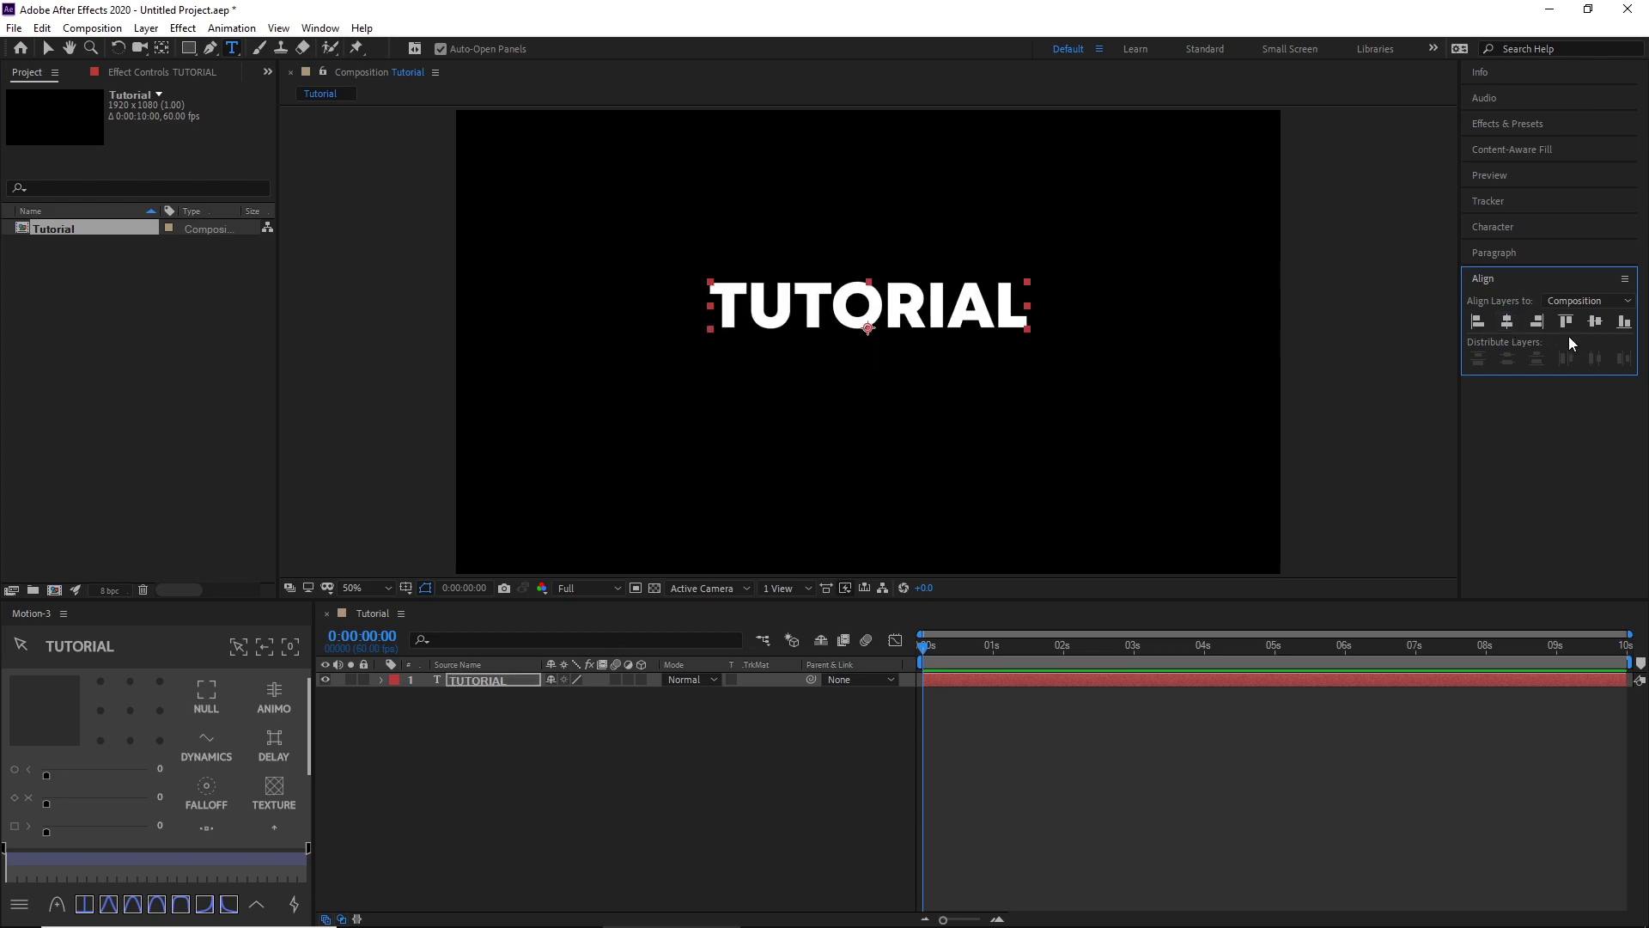
pyautogui.click(1593, 324)
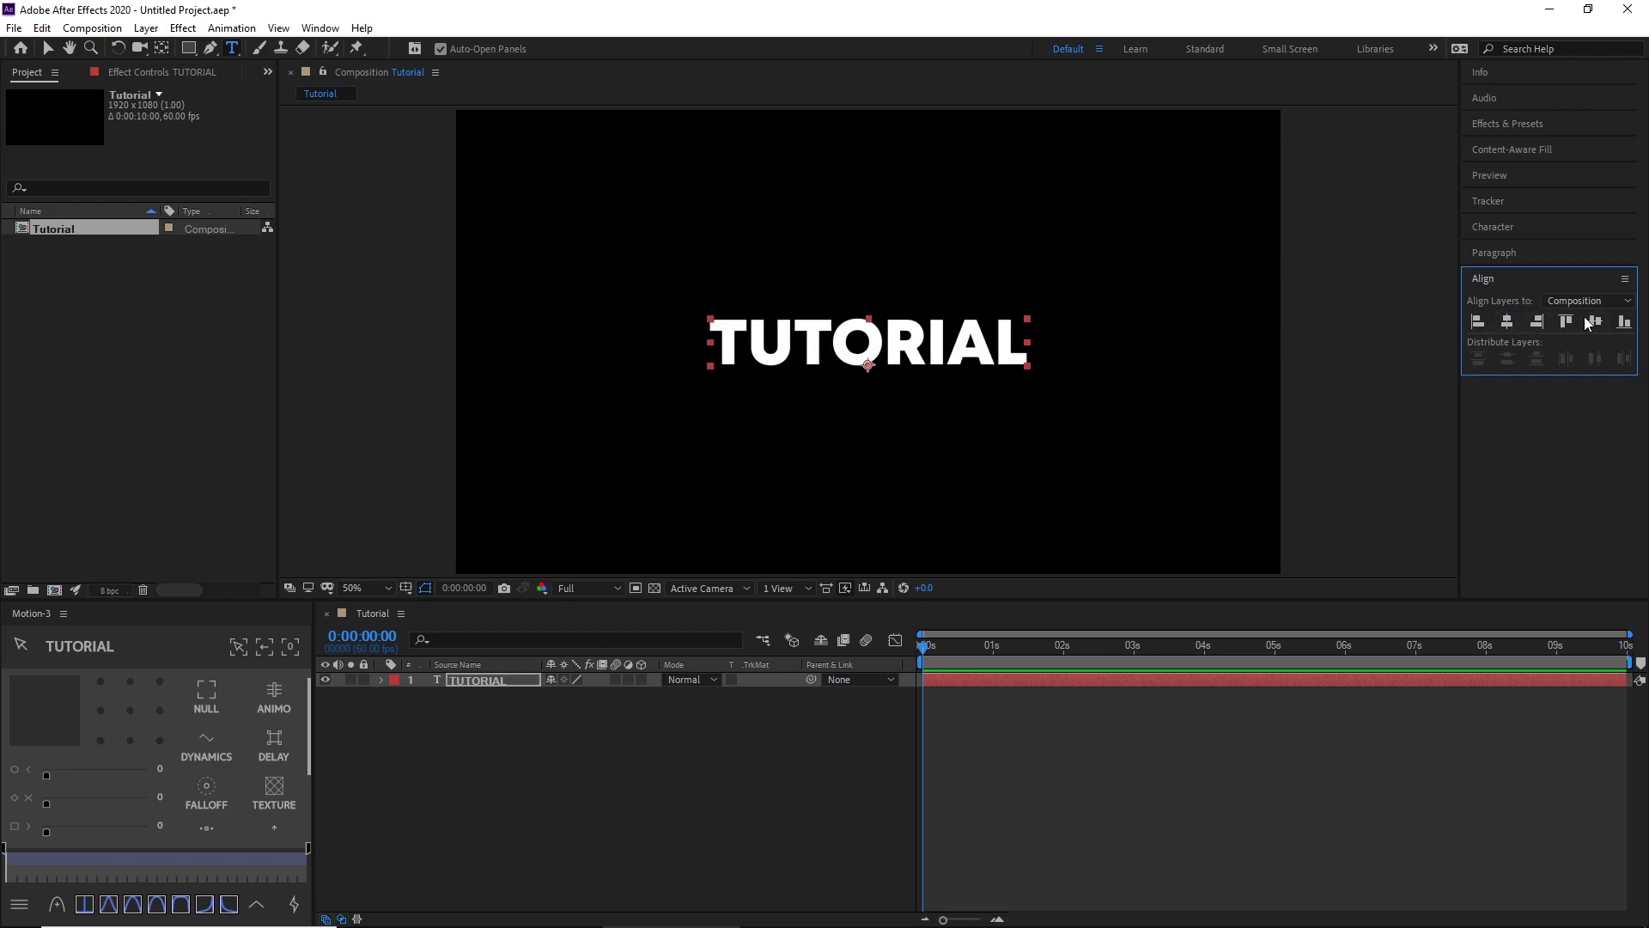
pyautogui.press('v')
pyautogui.click(990, 637)
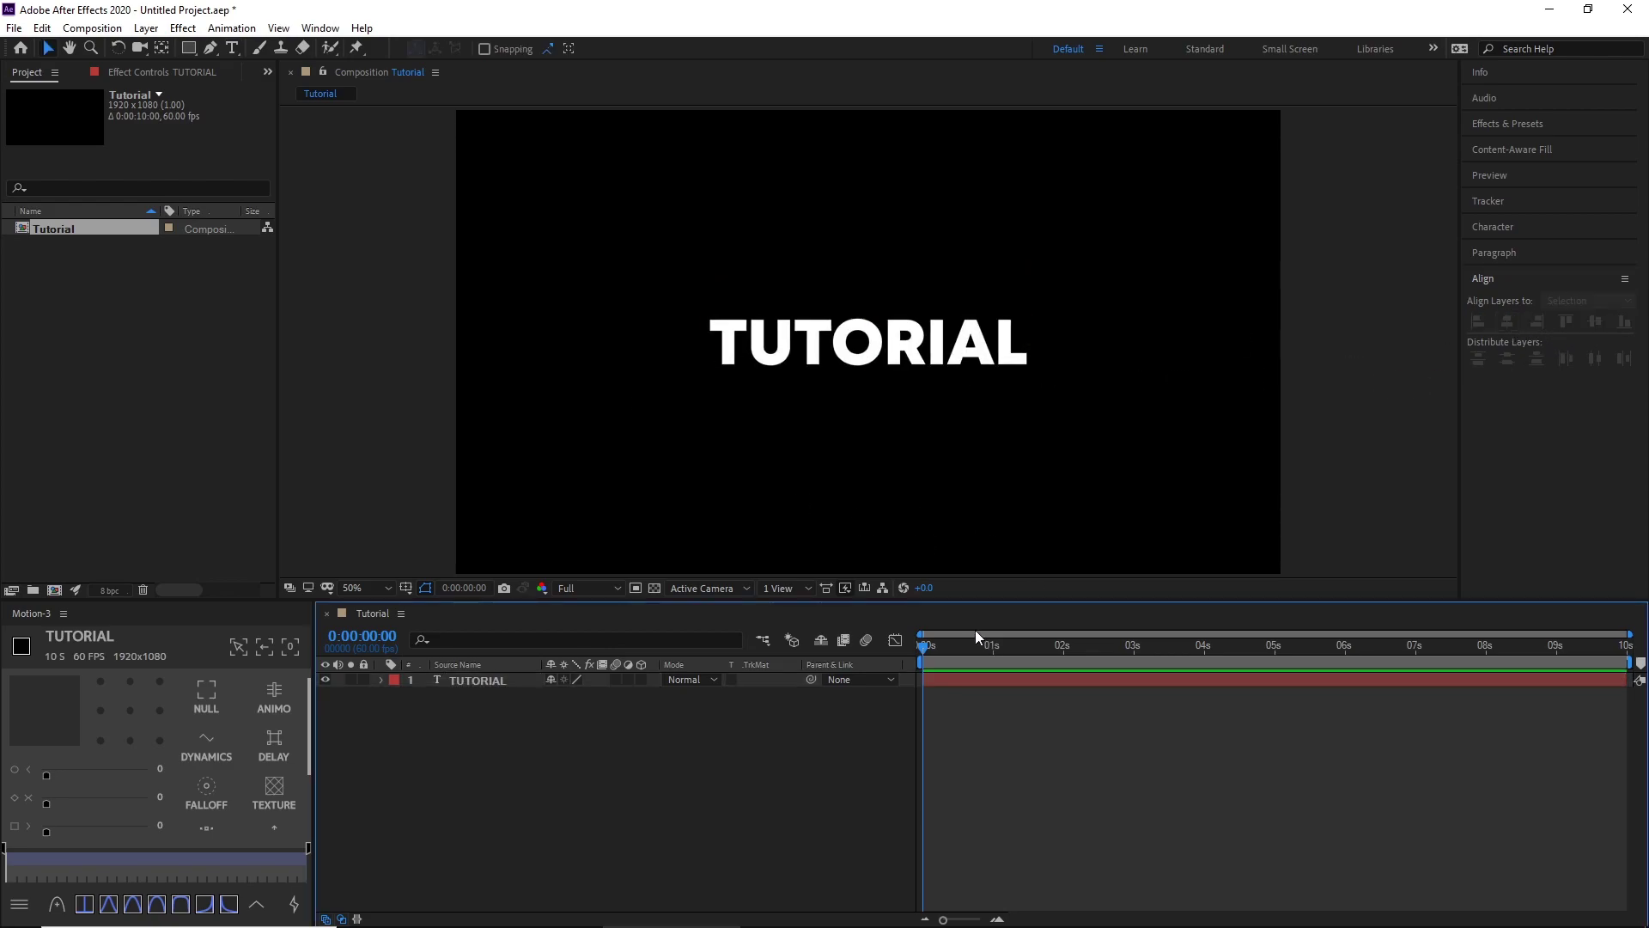
# - Show the TUTORIAL layer's Scale property and set a 100% keyframe at 0:00:01:30
pyautogui.click(493, 680)
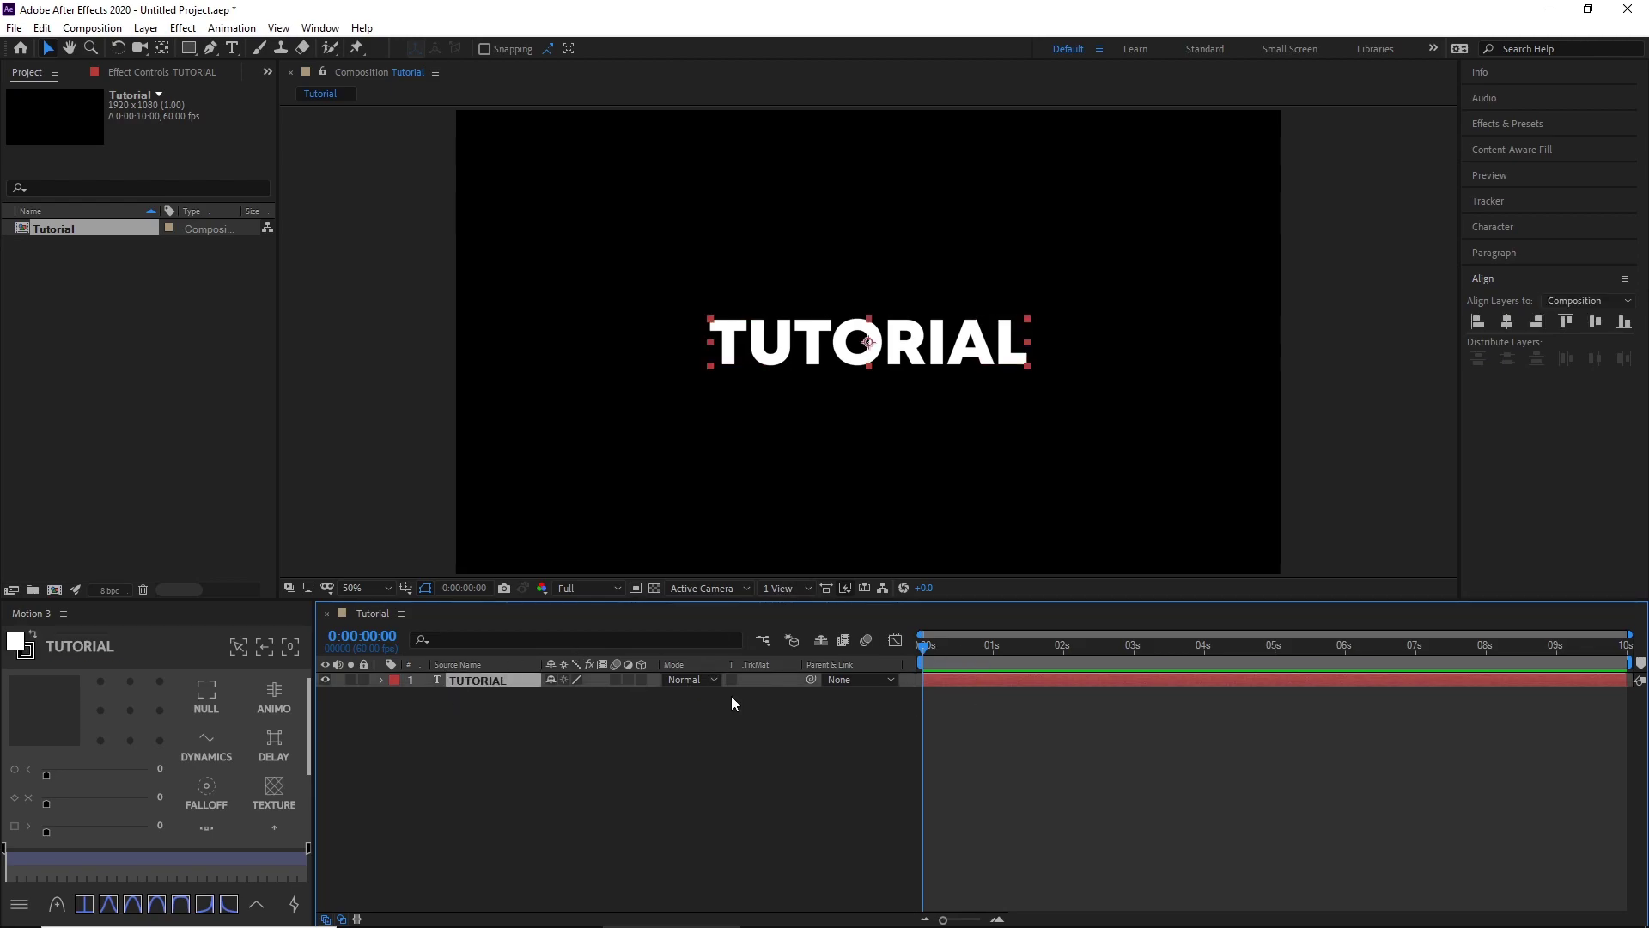
pyautogui.press('s')
pyautogui.click(569, 791)
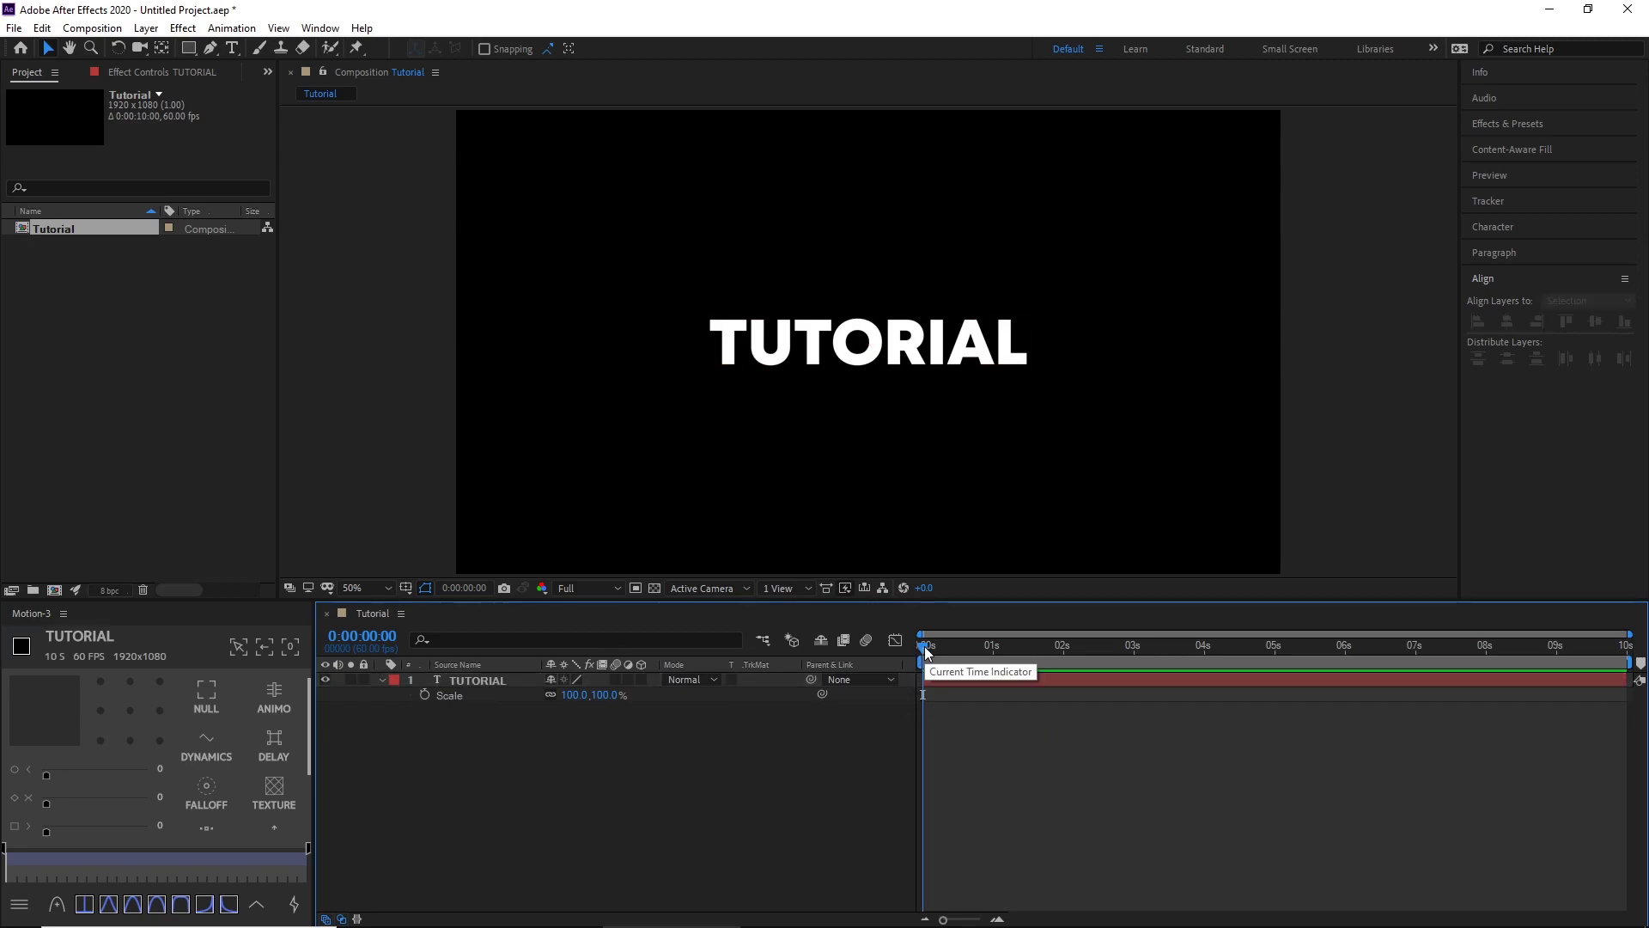
pyautogui.moveTo(926, 652); pyautogui.dragTo(1030, 741)
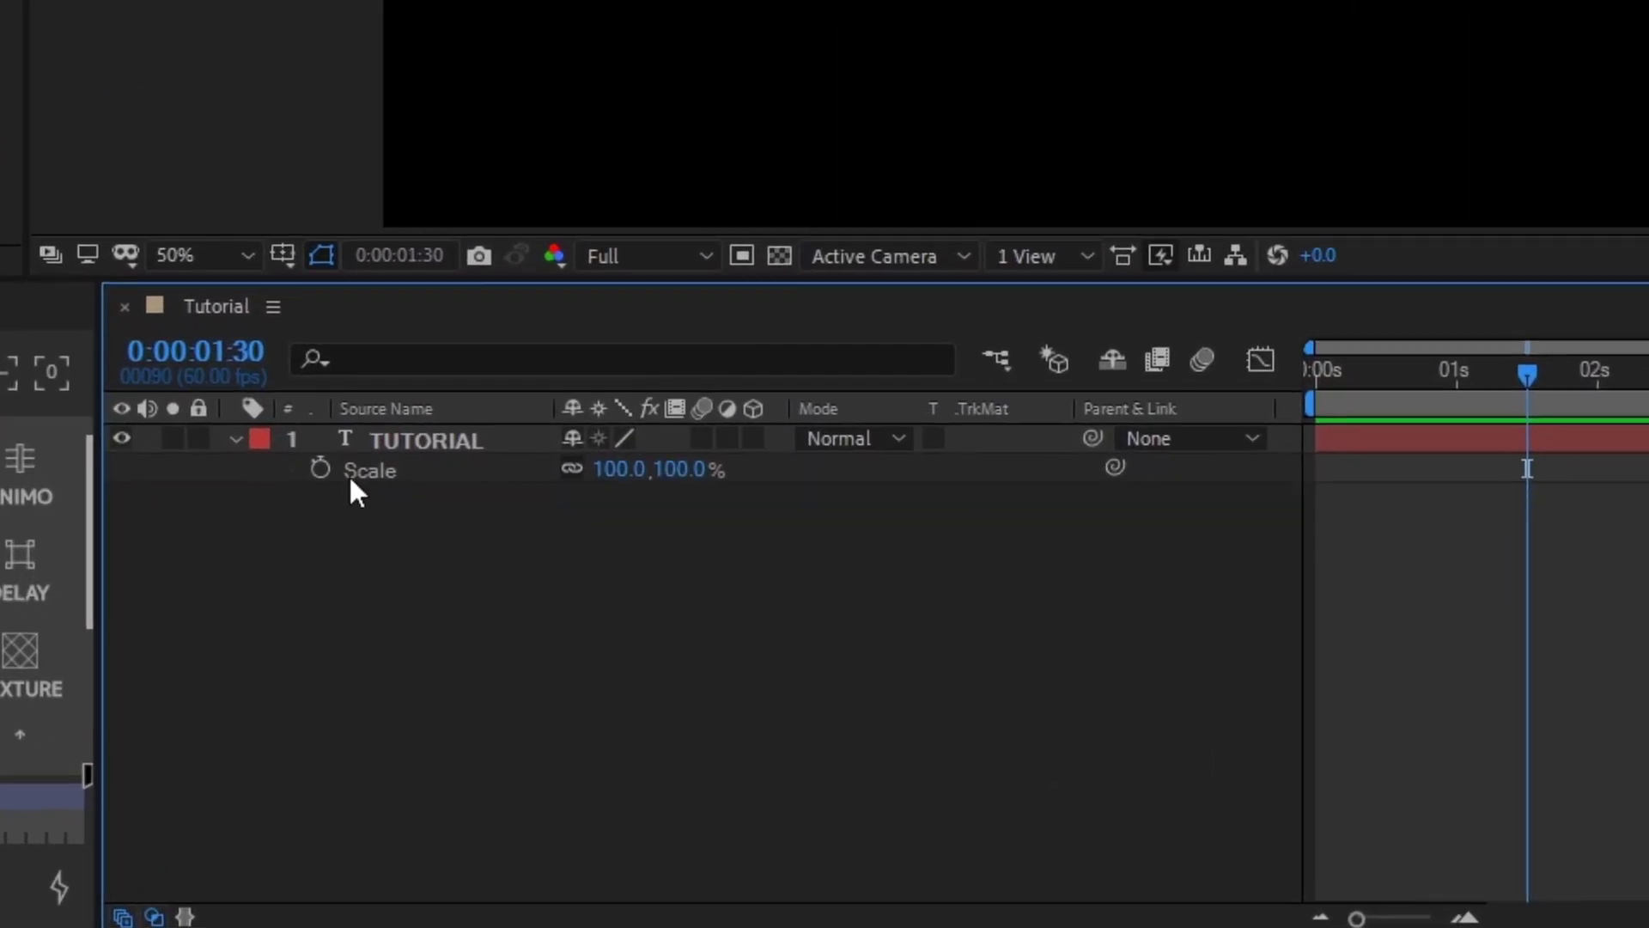
pyautogui.click(425, 695)
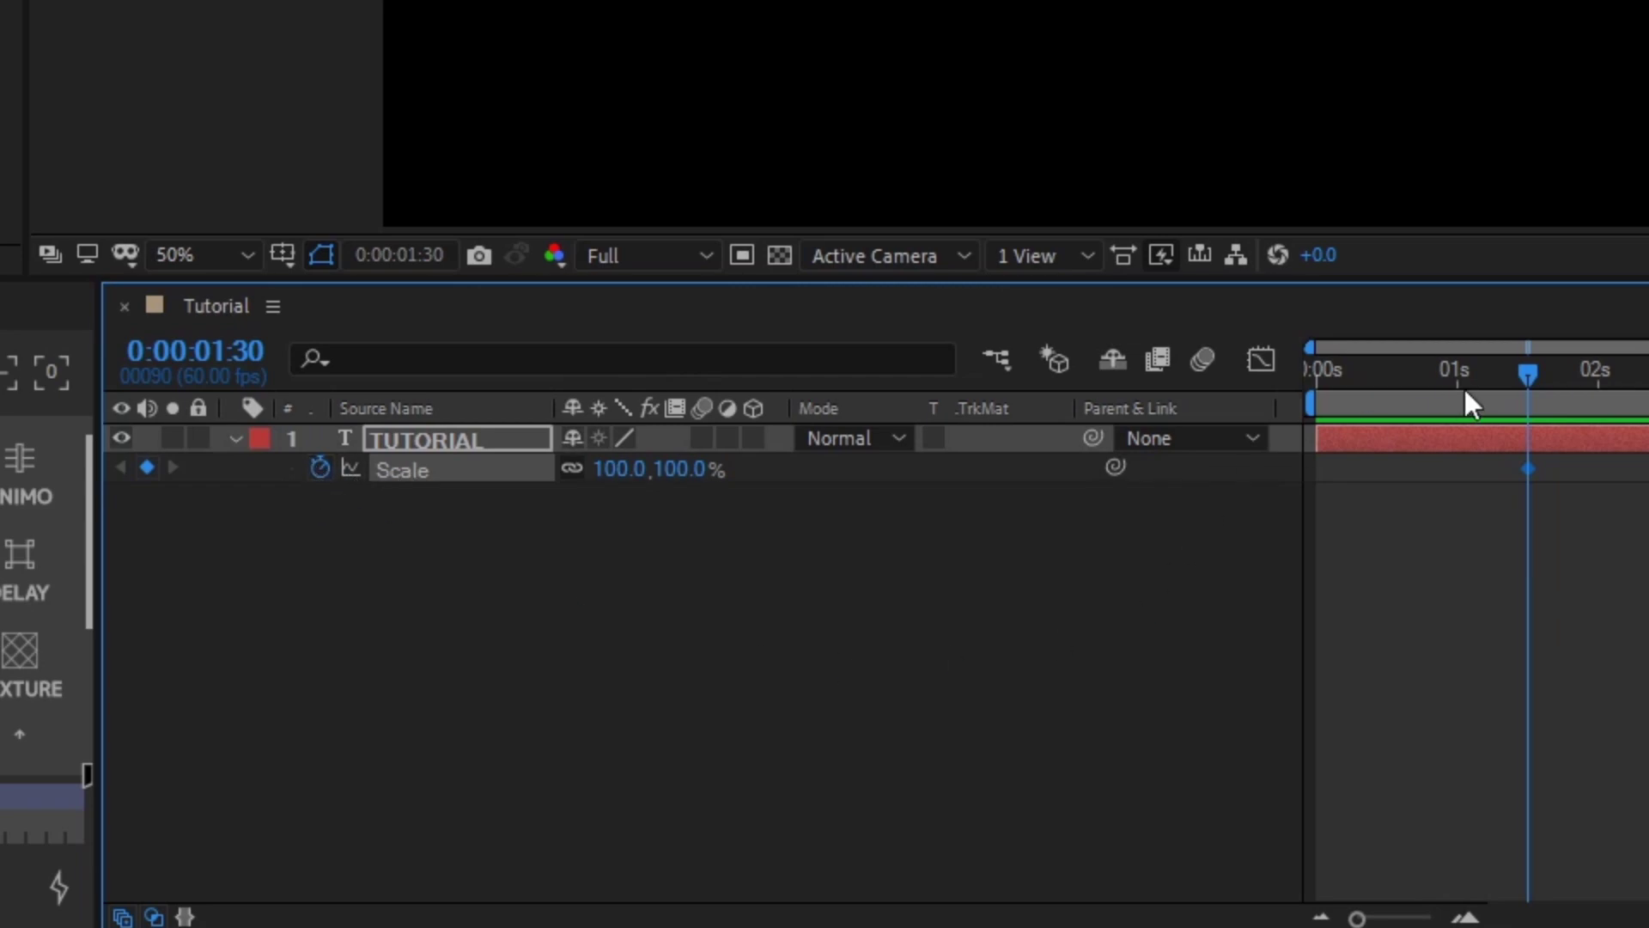
# - At the start of the timeline, set Scale to 0% to create the opening keyframe
pyautogui.moveTo(1528, 389); pyautogui.dragTo(1131, 383)
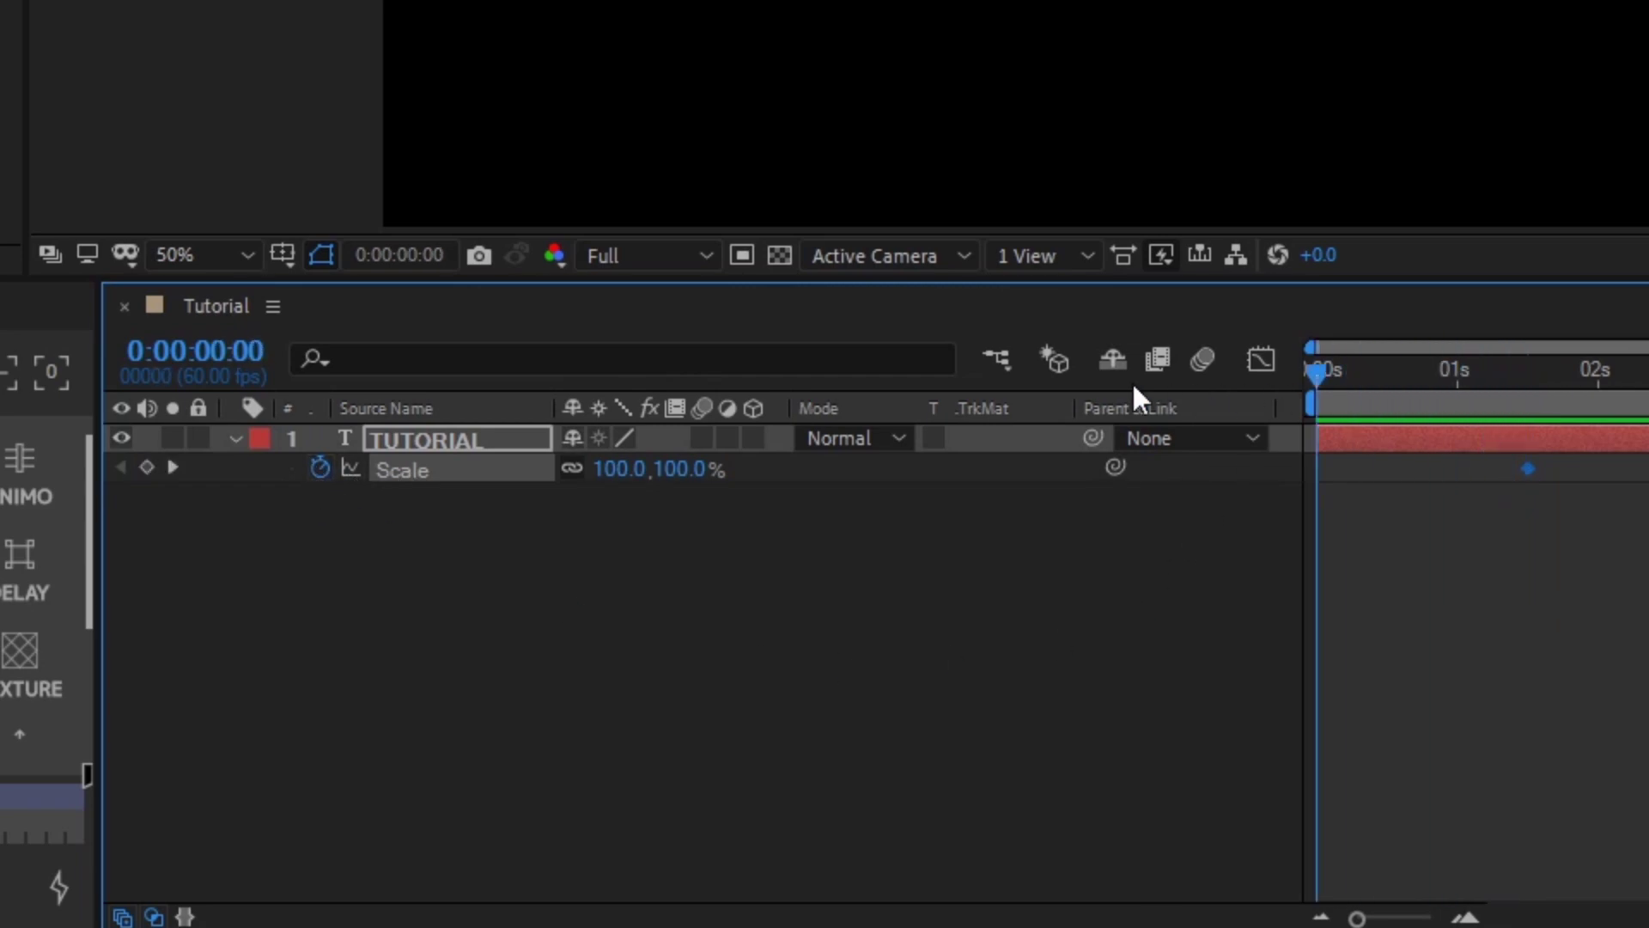
pyautogui.click(621, 468)
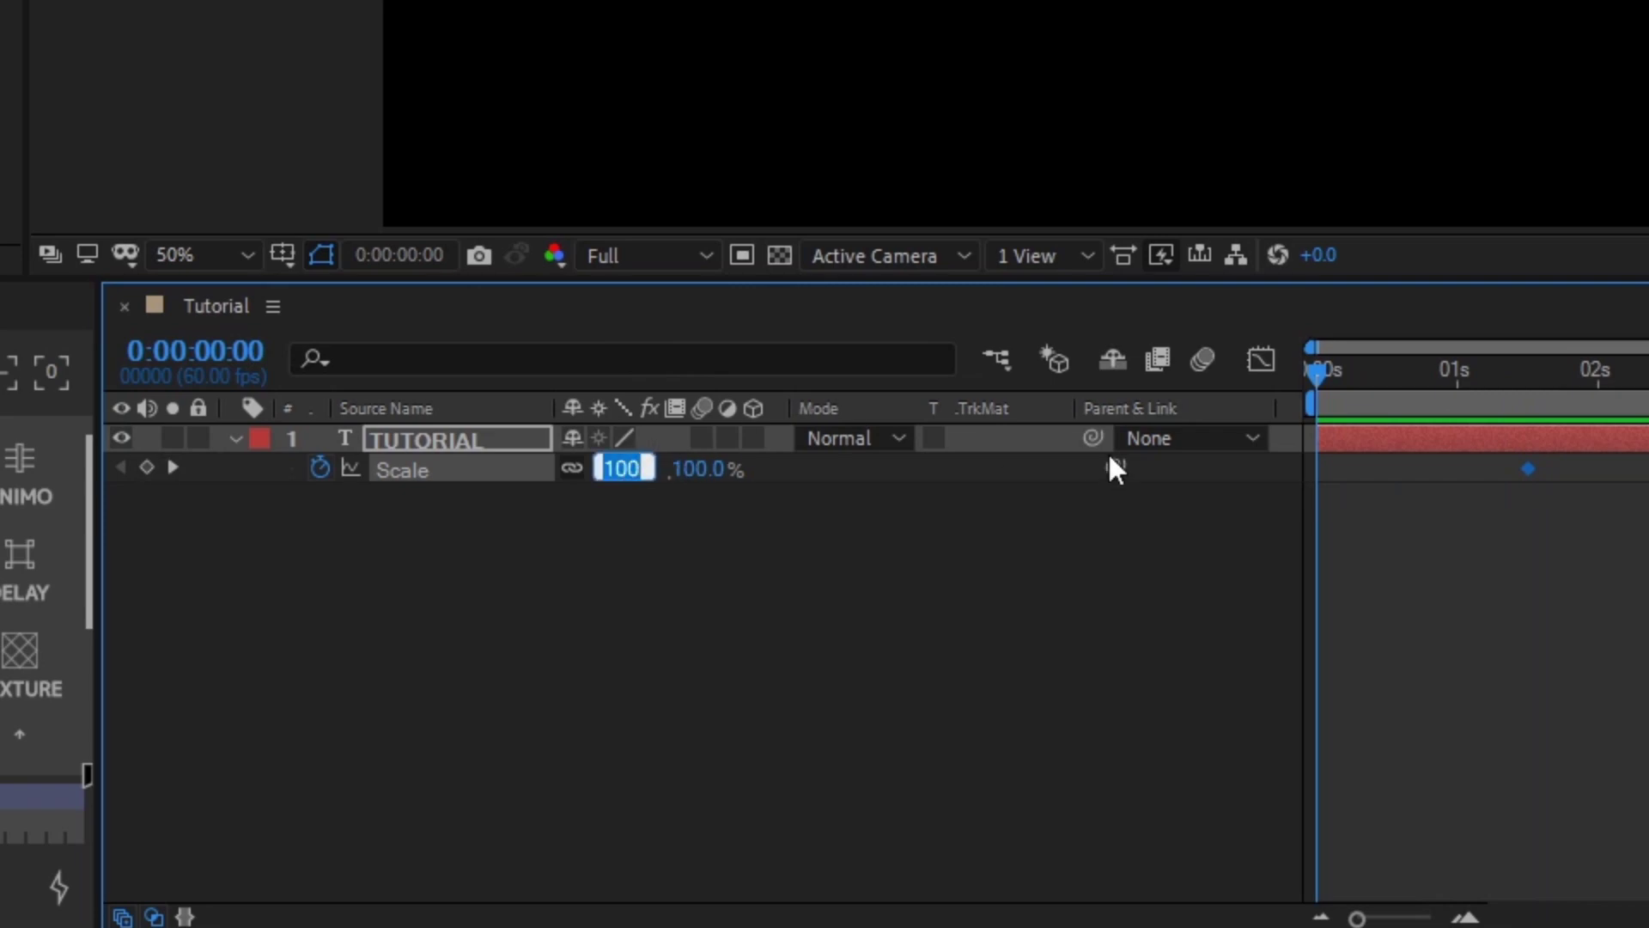
pyautogui.write('0')
pyautogui.press('Return')
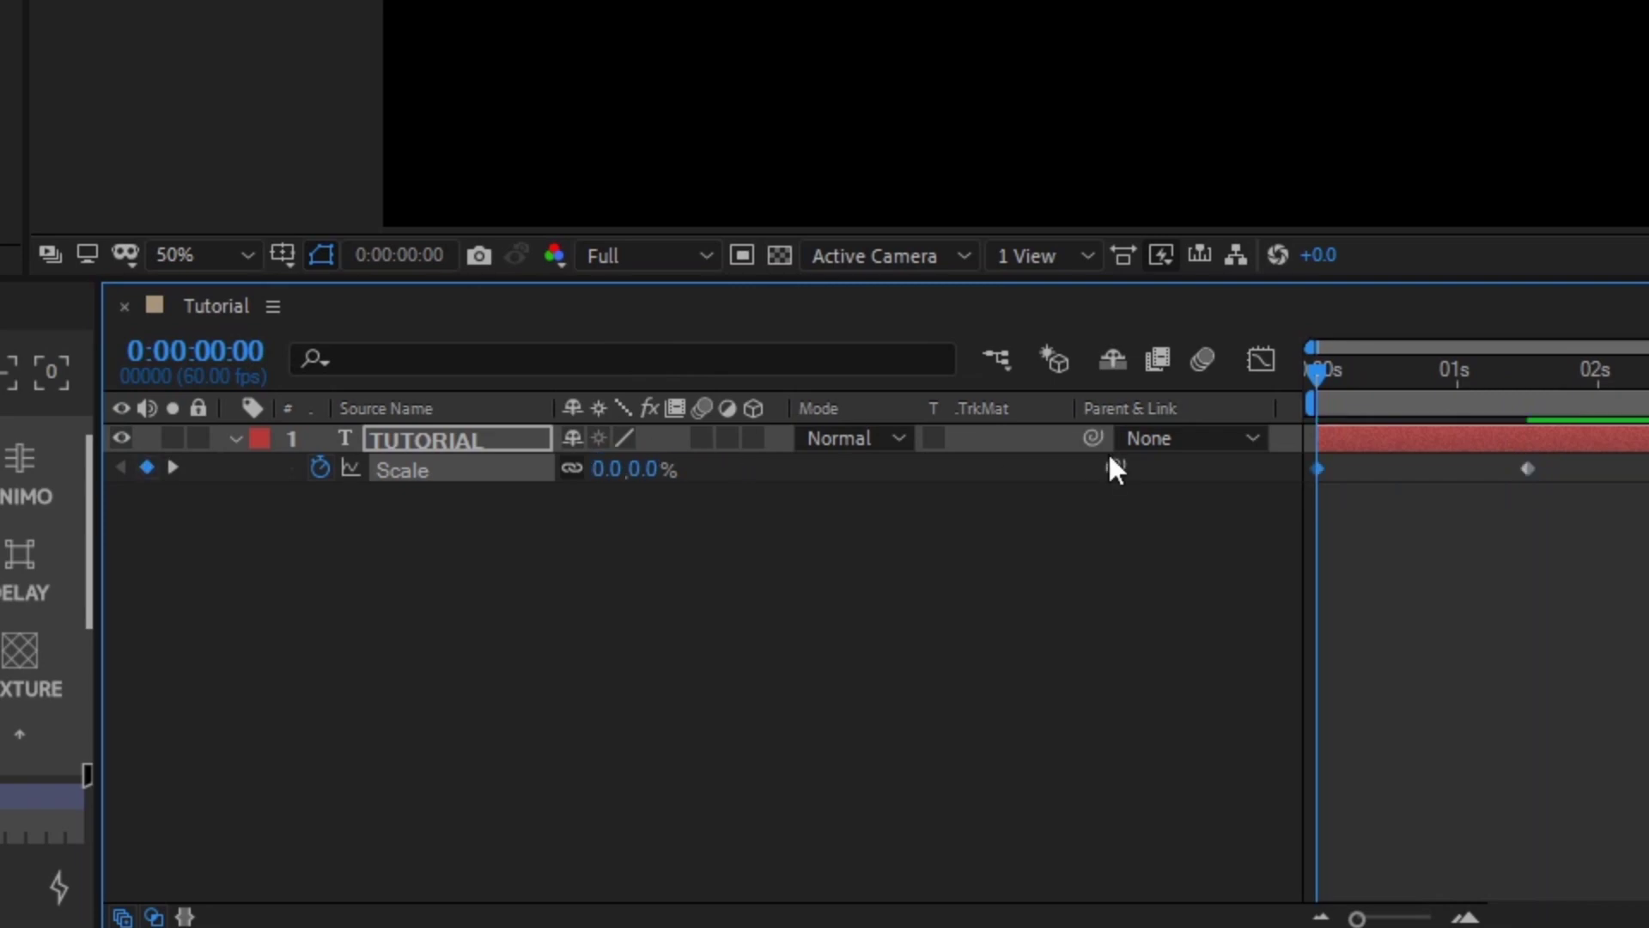
pyautogui.click(1466, 529)
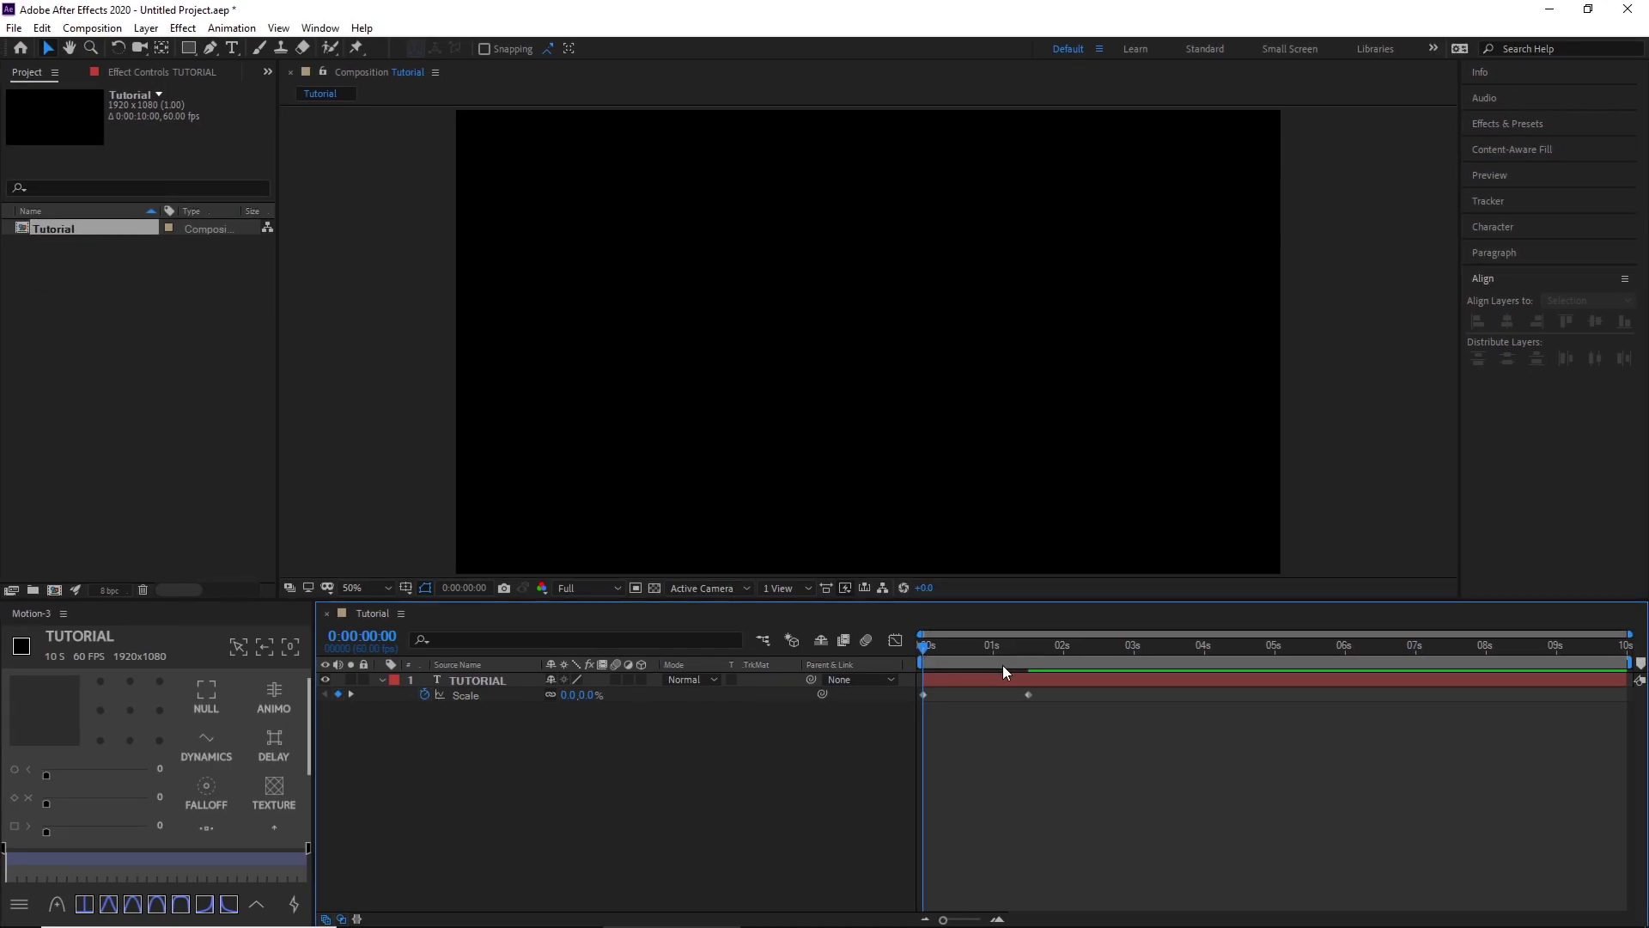
# - Preview the scale-up and step frame by frame onto the 100% keyframe
pyautogui.press('space')
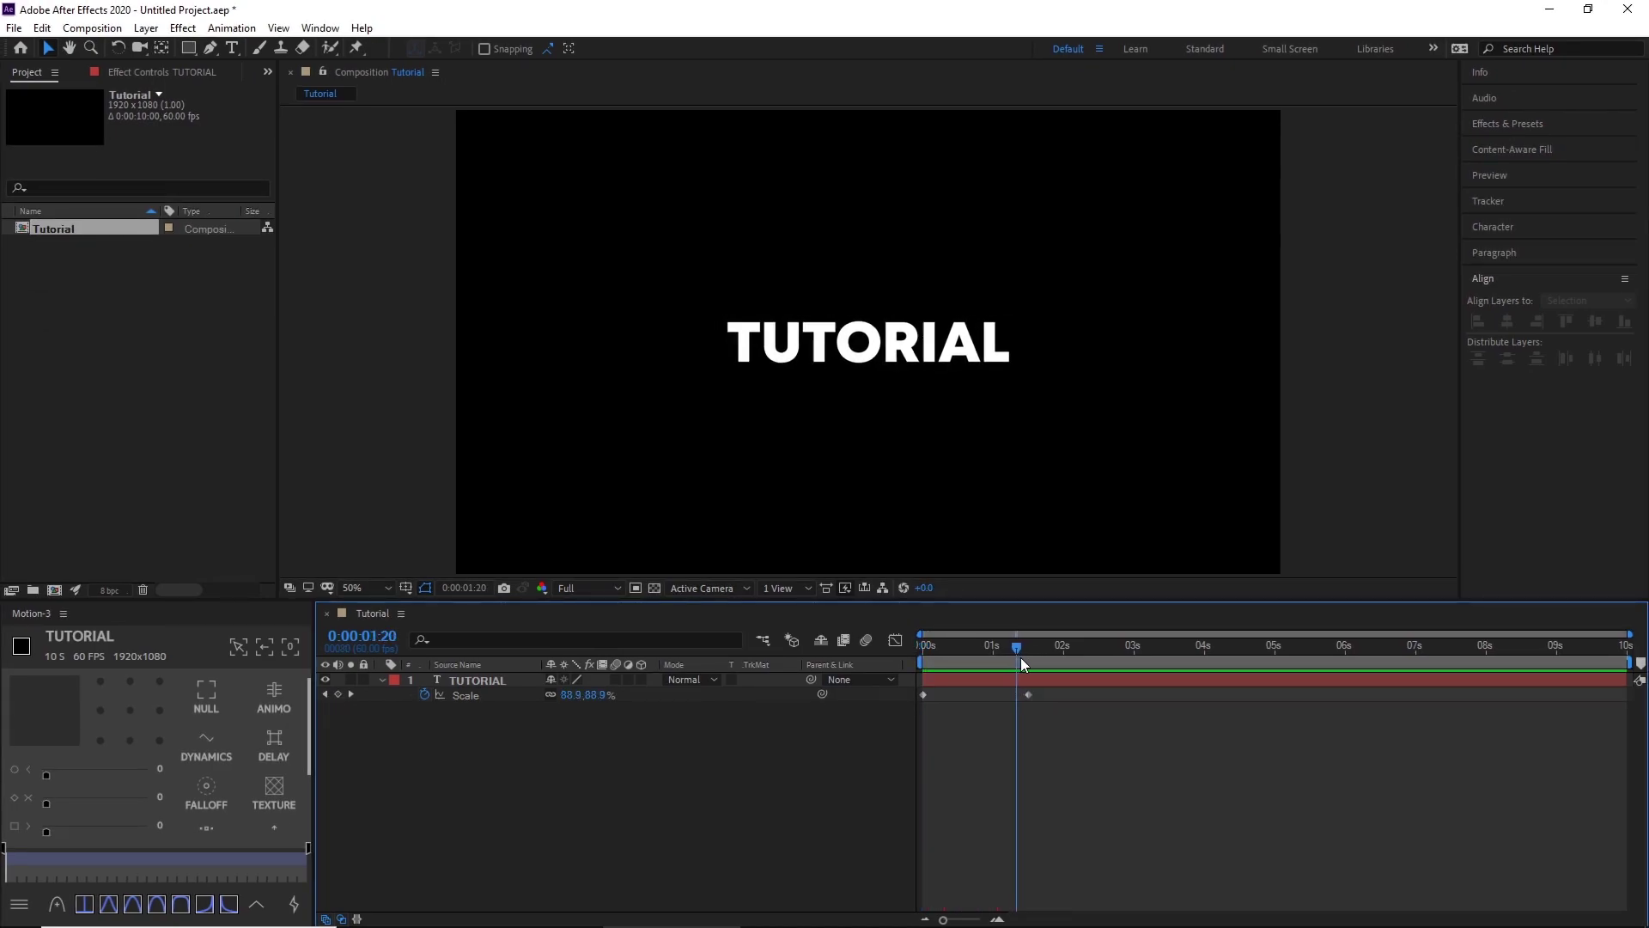
pyautogui.click(1030, 656)
pyautogui.press('pagedown')
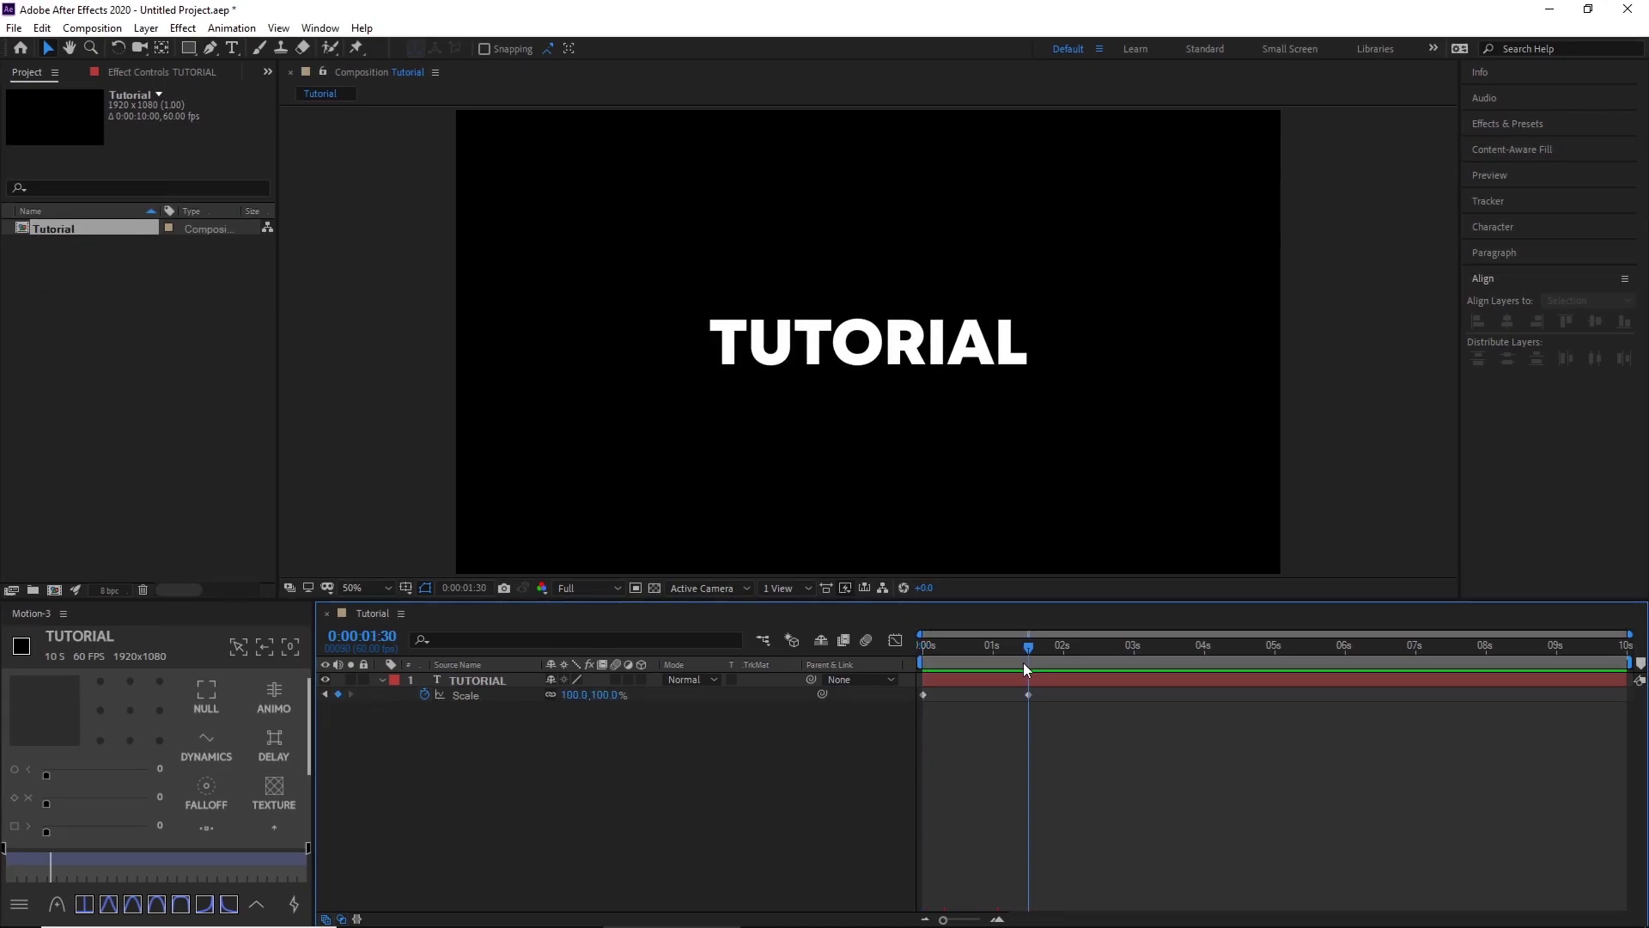
pyautogui.press('pagedown')
# - Apply Easy Ease (F9) to both Scale keyframes and preview the smoothed grow-in
pyautogui.moveTo(990, 703); pyautogui.dragTo(873, 663)
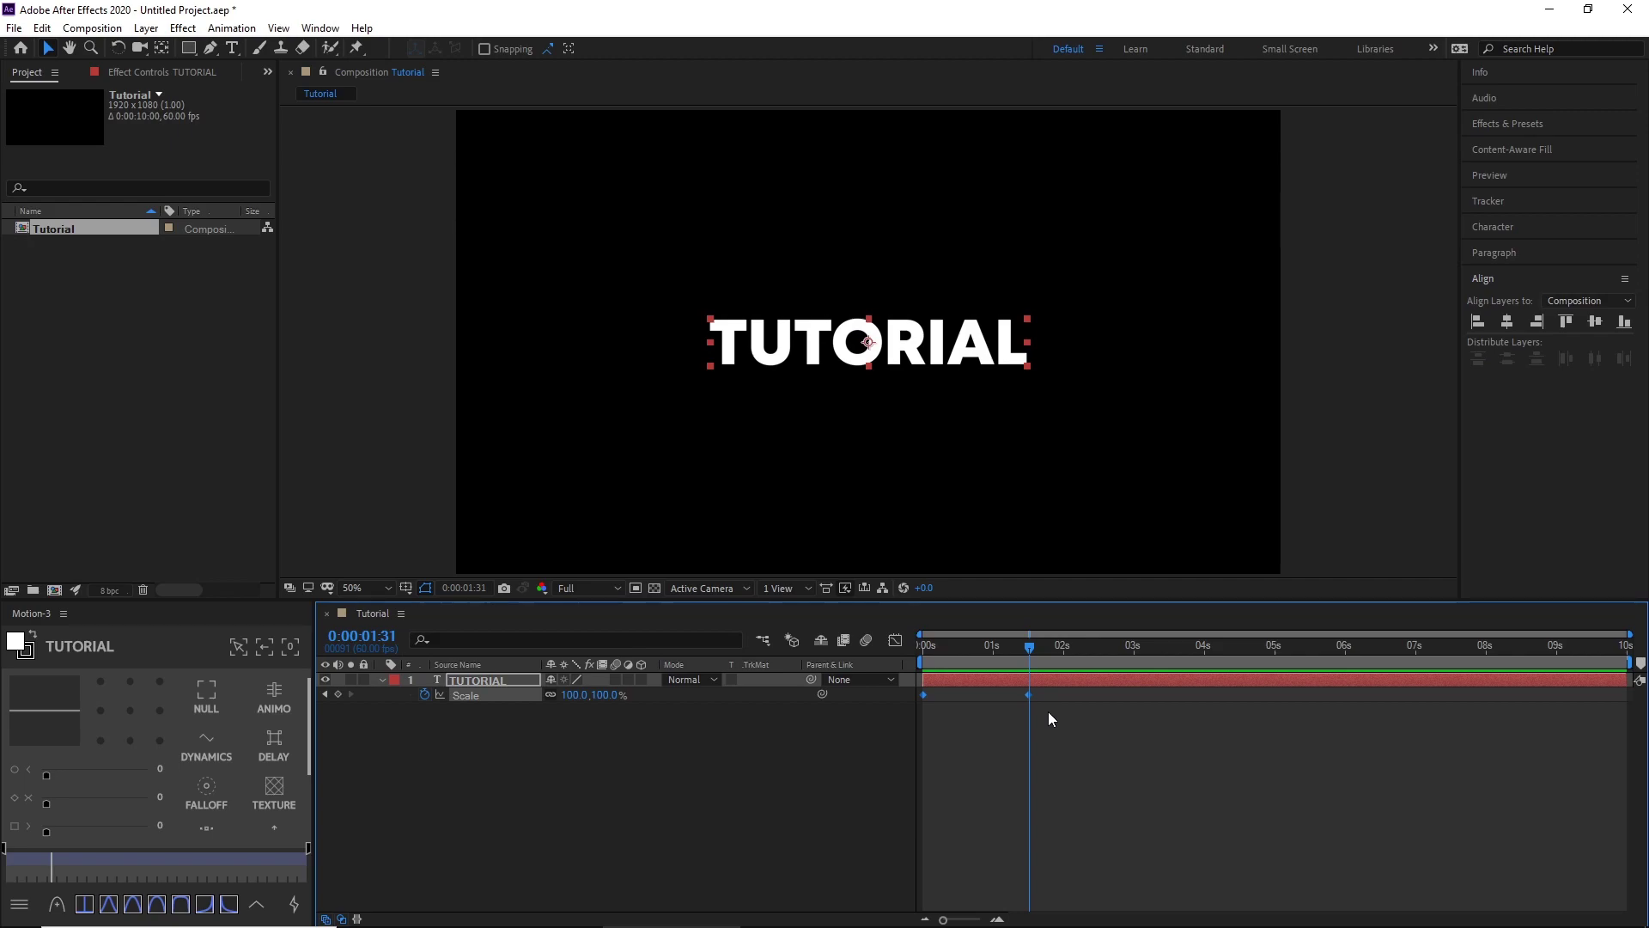
pyautogui.press('F9')
pyautogui.click(1073, 713)
pyautogui.moveTo(1046, 648); pyautogui.dragTo(883, 687)
pyautogui.press('space')
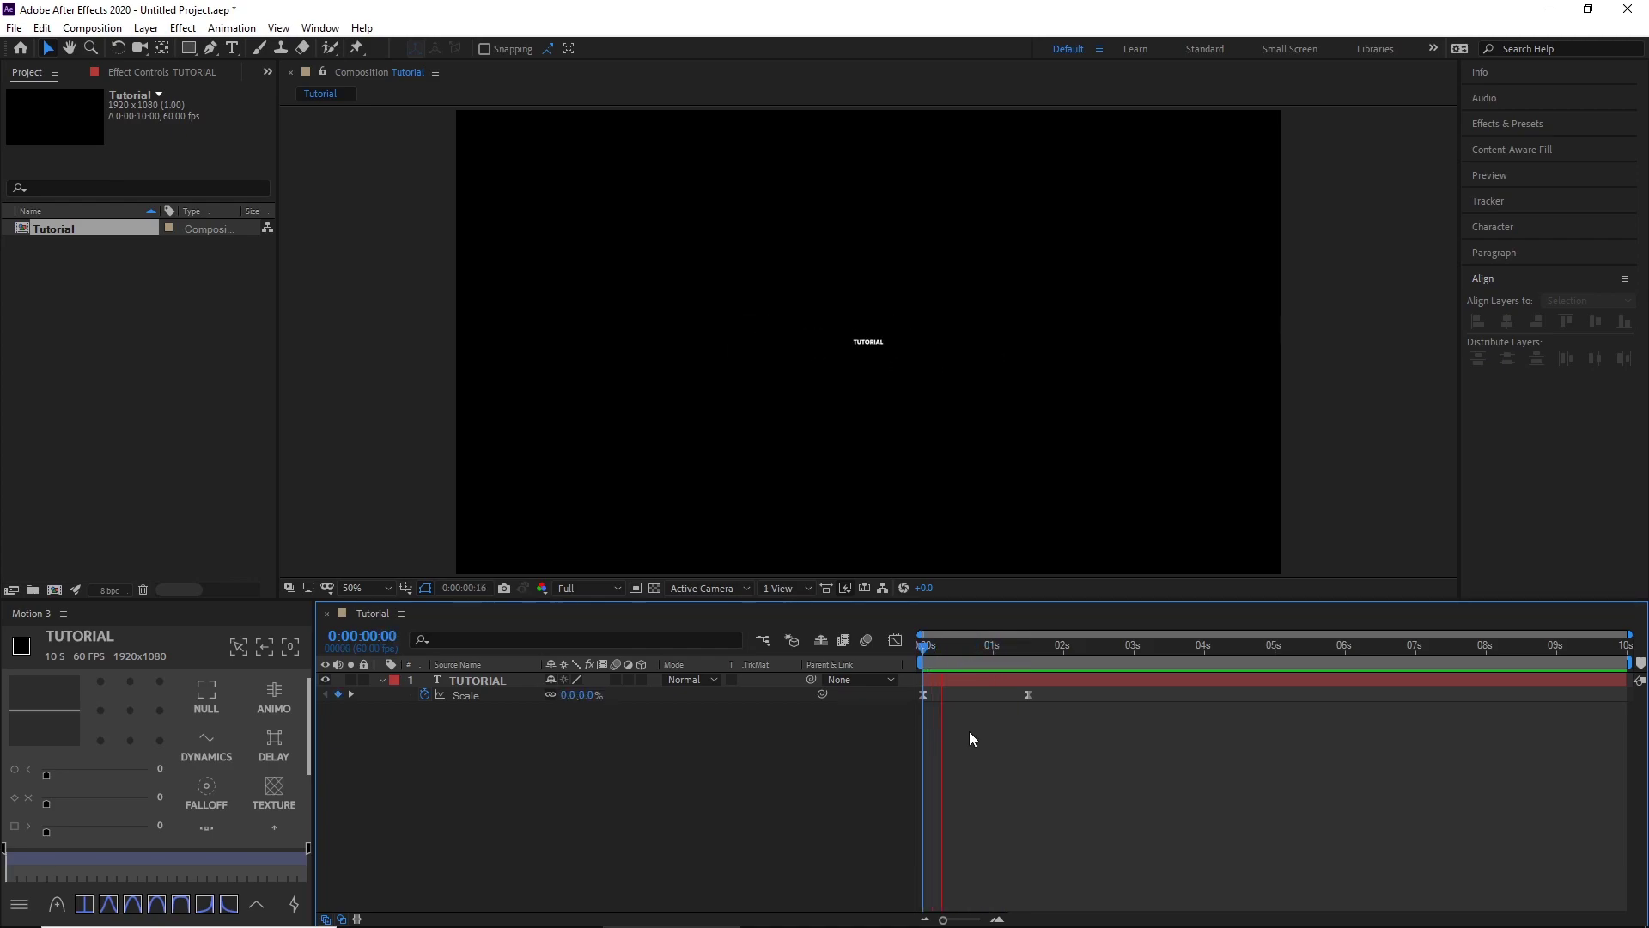
pyautogui.moveTo(1049, 646)
pyautogui.mouseDown()
pyautogui.moveTo(915, 657)
pyautogui.moveTo(1046, 657)
pyautogui.moveTo(1029, 658)
pyautogui.mouseUp()
pyautogui.click(1117, 709)
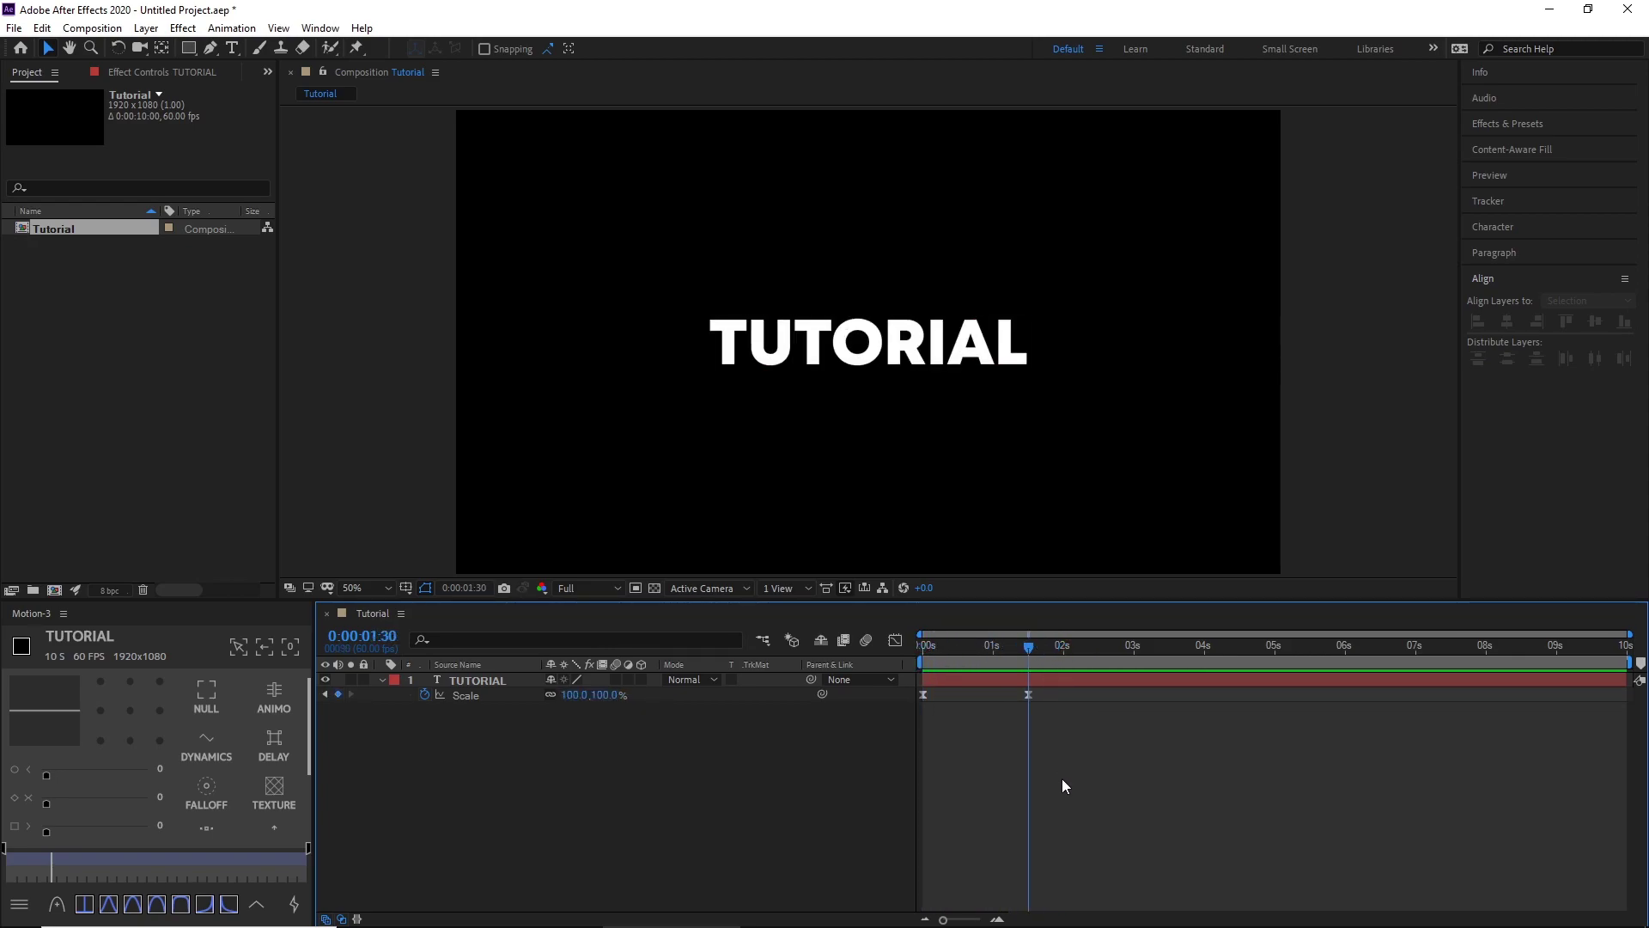
# - Open the Graph Editor for the TUTORIAL layer to see its Scale value curve
pyautogui.moveTo(1068, 721); pyautogui.dragTo(931, 677)
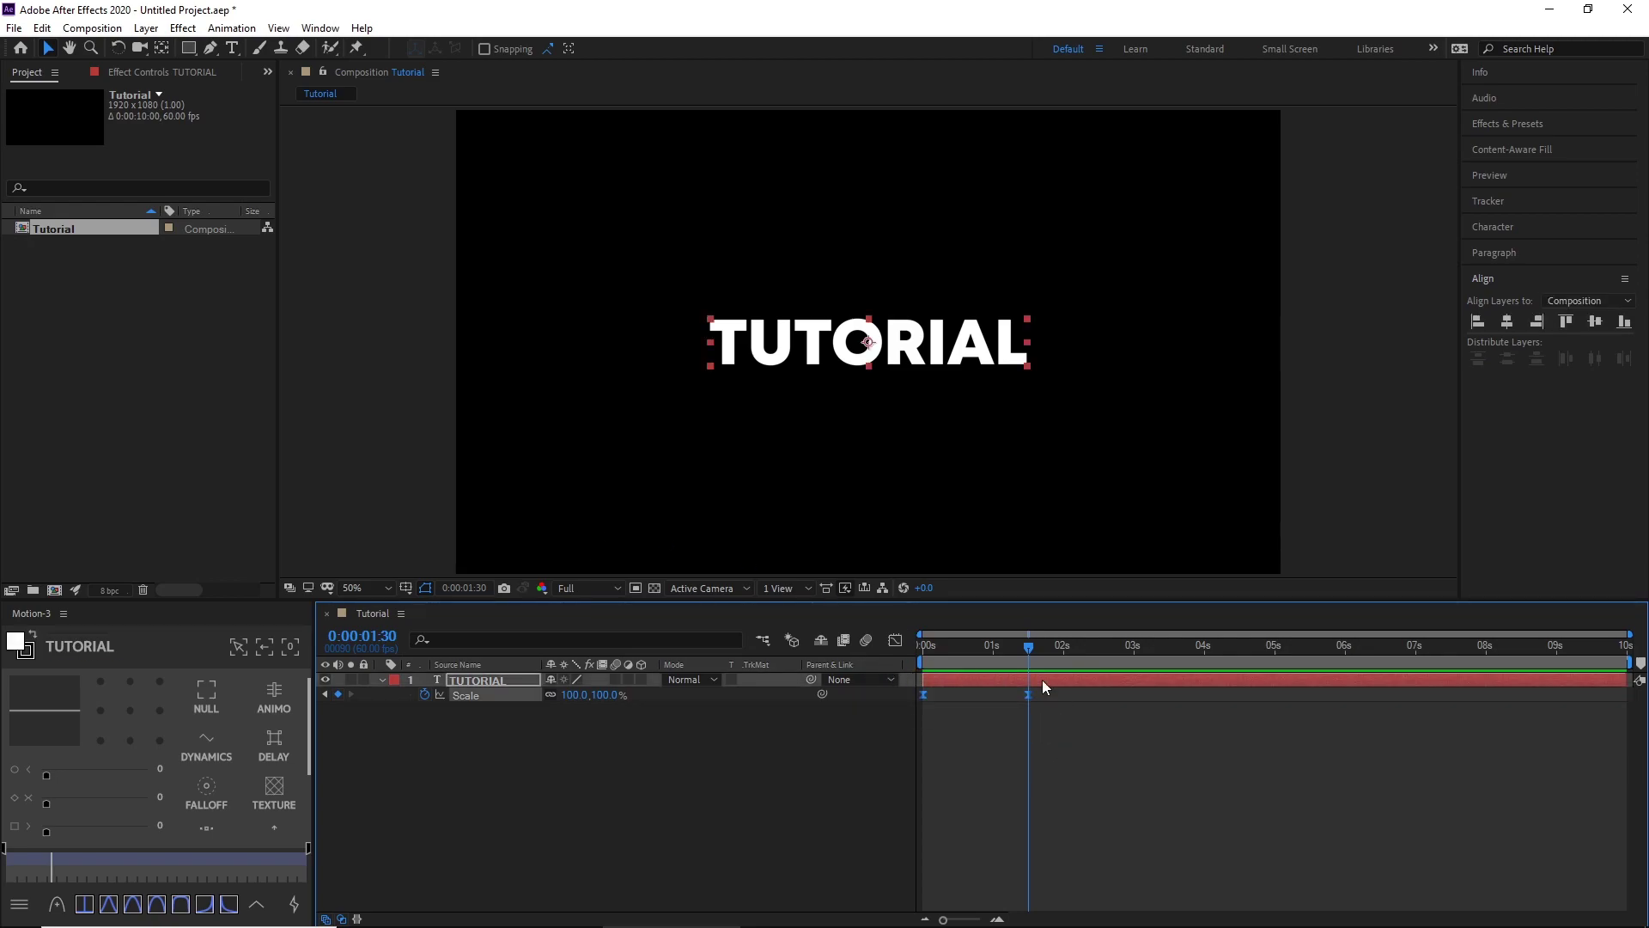
pyautogui.click(896, 640)
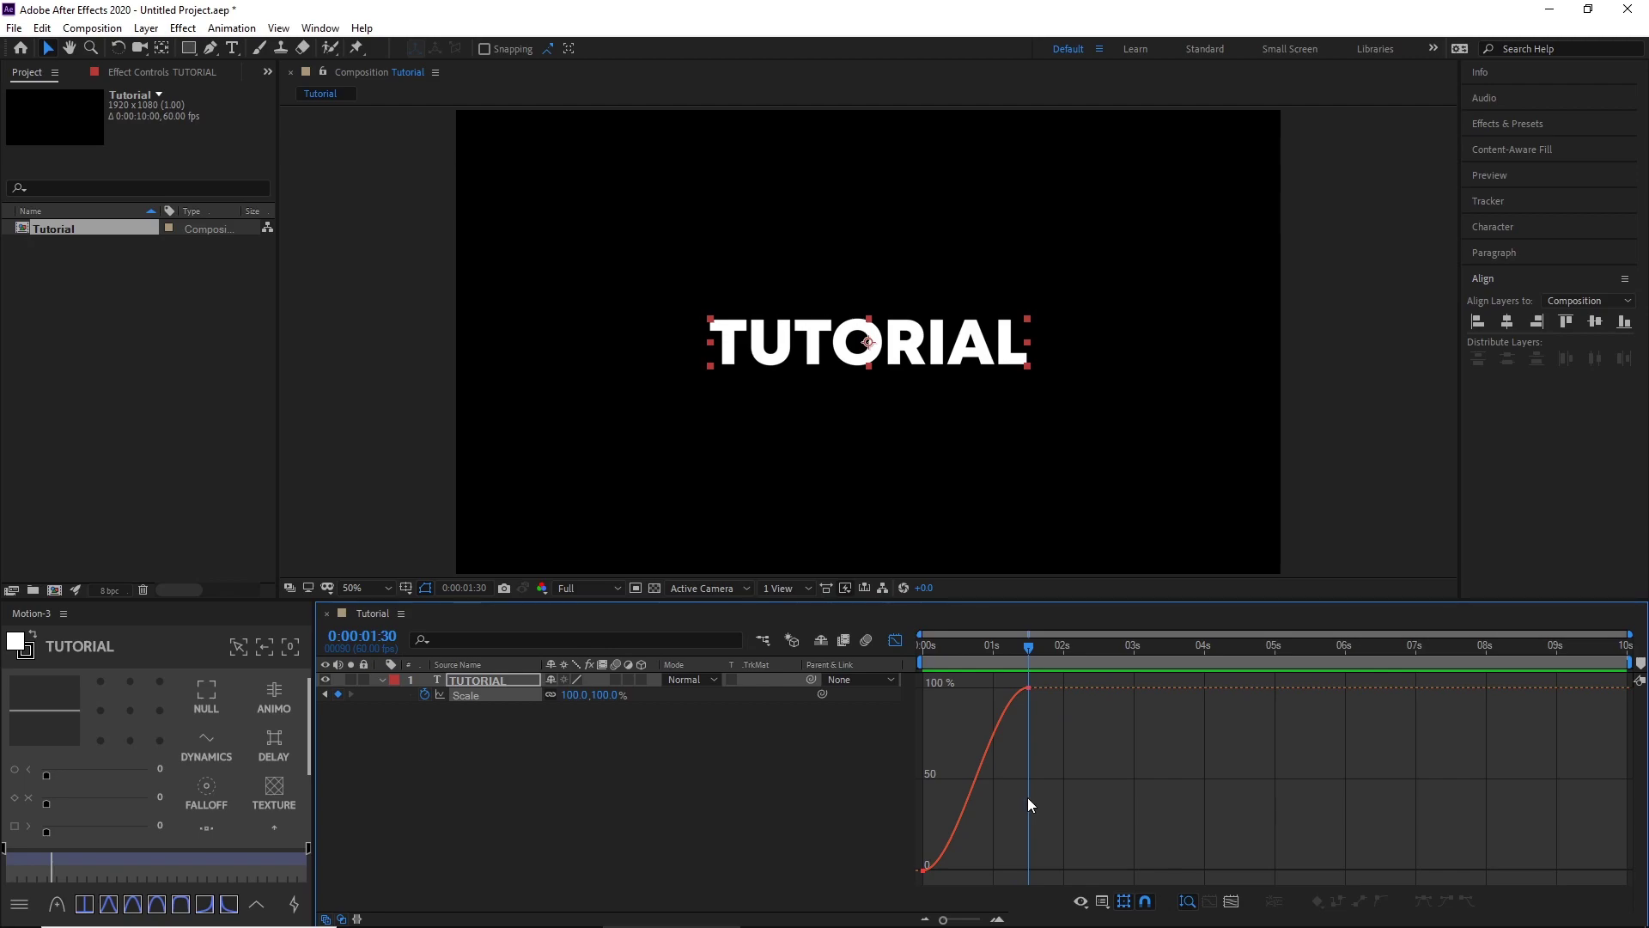
# - Drag both keyframes' influence handles to steepen the Scale curve into 100%
pyautogui.click(988, 742)
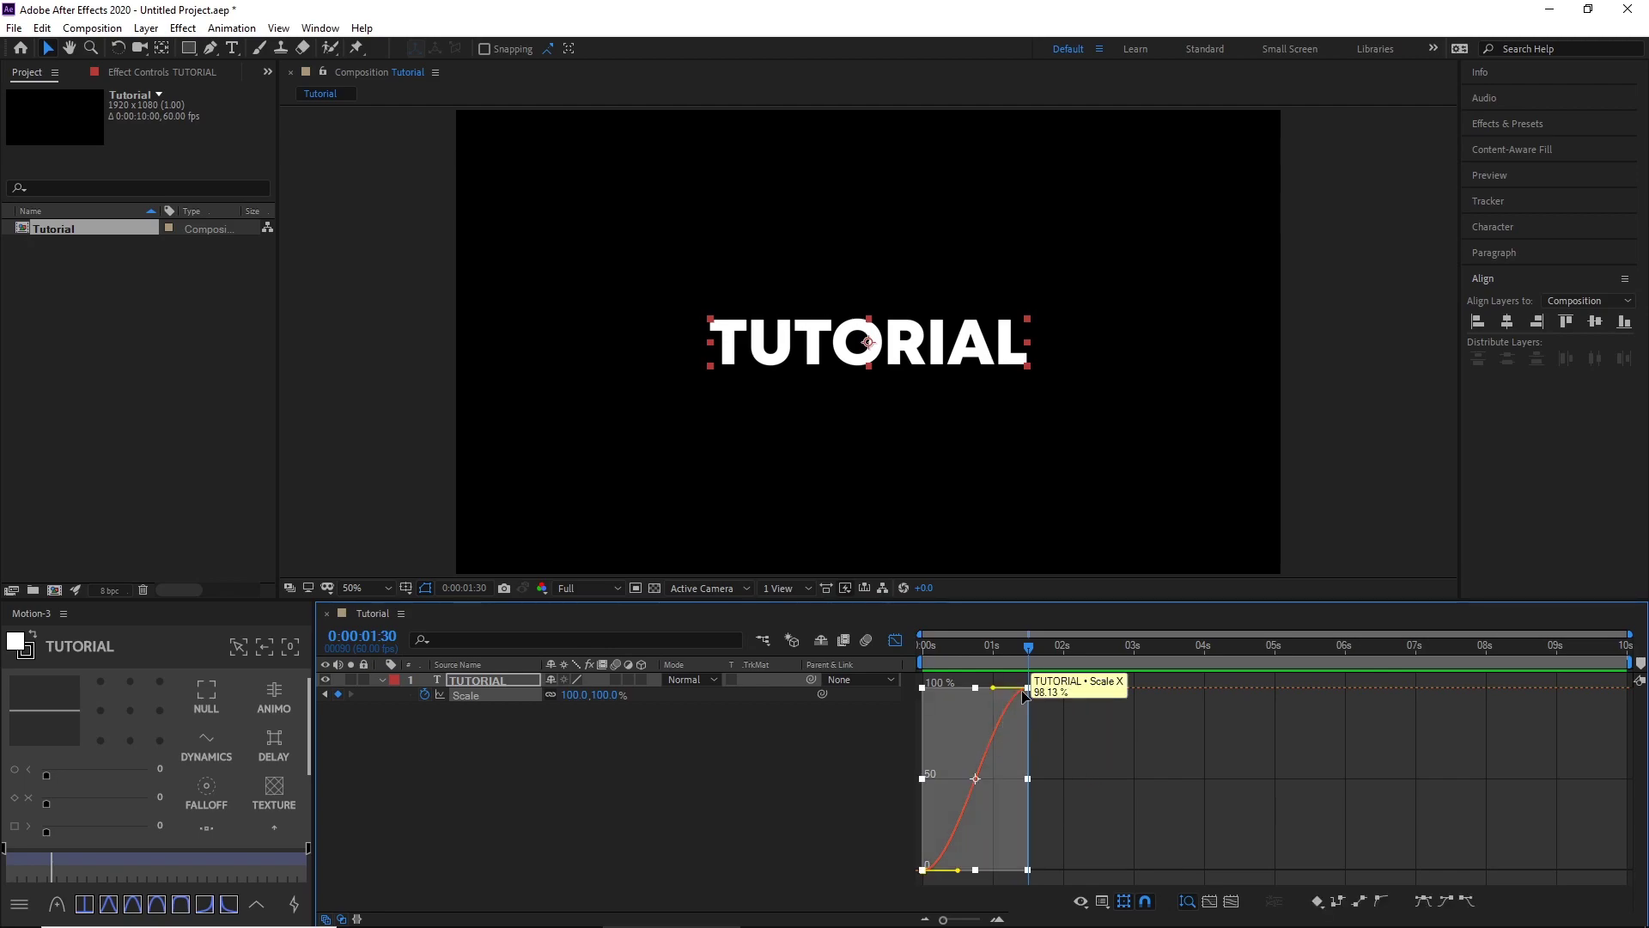
pyautogui.click(1148, 792)
pyautogui.click(1001, 732)
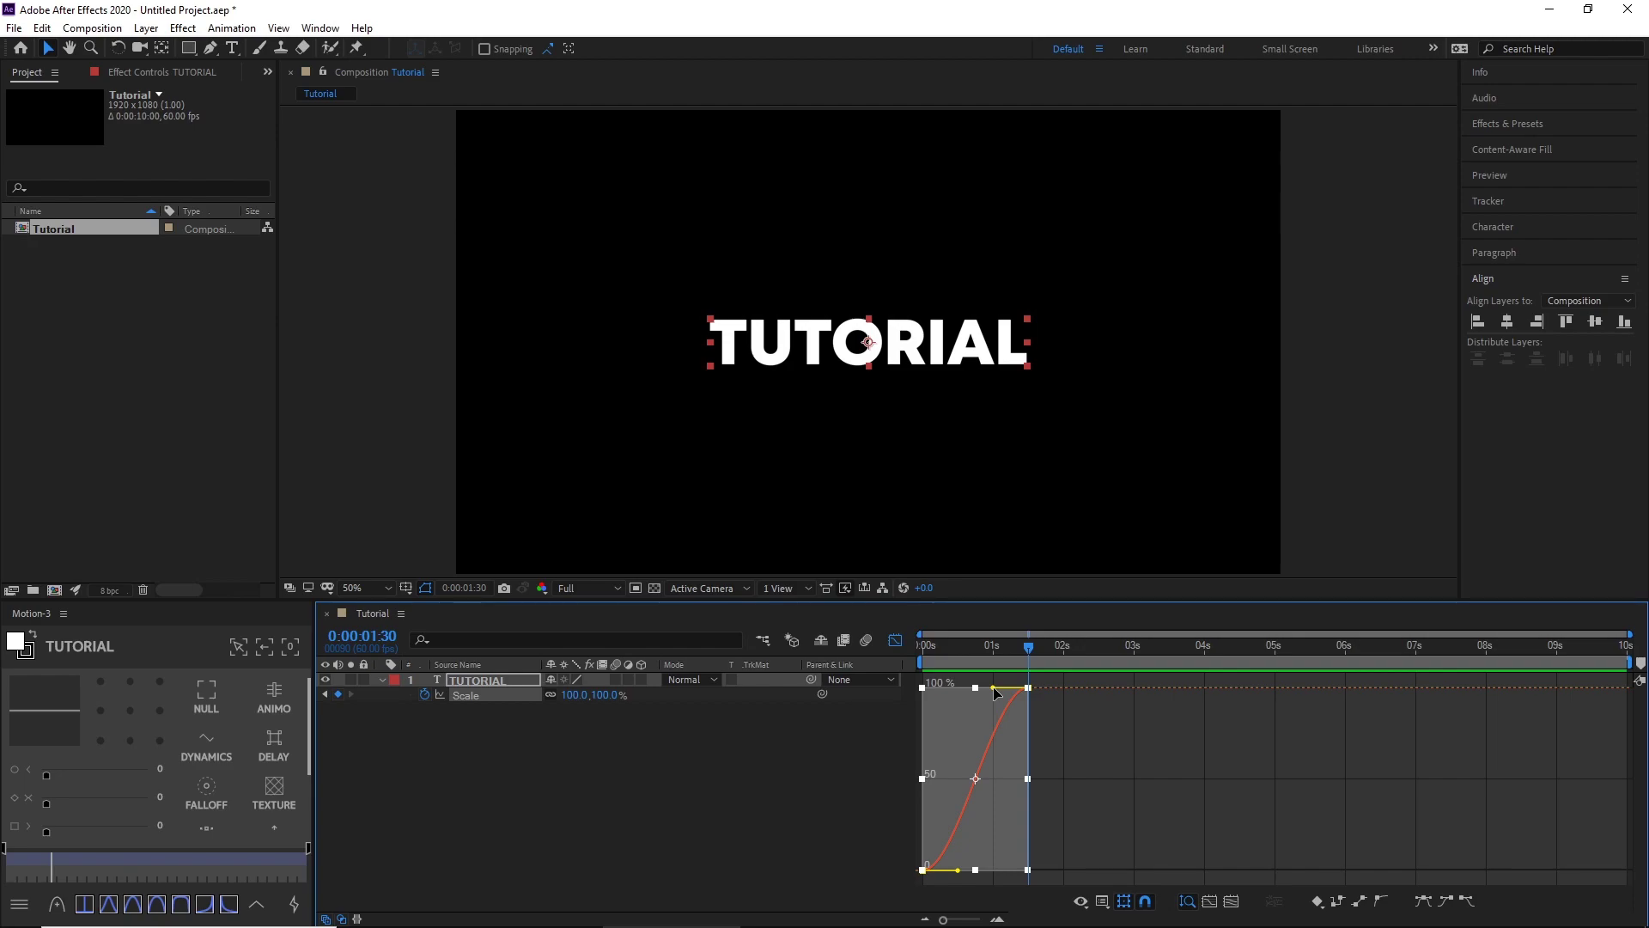
pyautogui.moveTo(995, 693); pyautogui.dragTo(955, 693)
pyautogui.moveTo(960, 875); pyautogui.dragTo(979, 871)
pyautogui.click(971, 749)
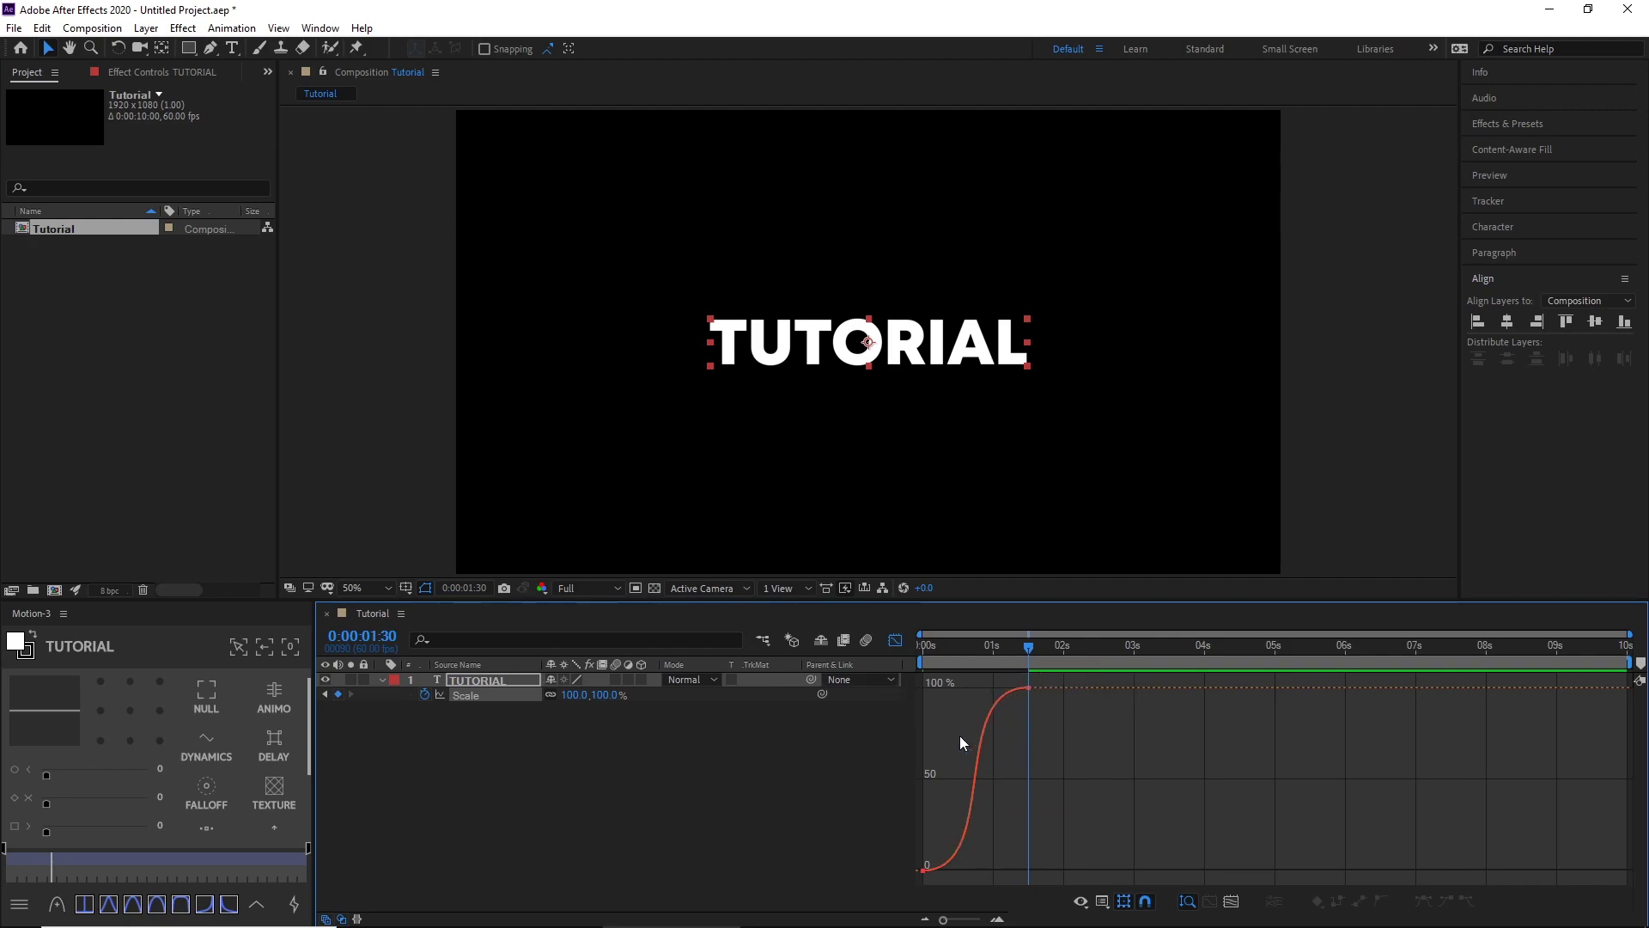
# - Close the Graph Editor and preview the reshaped animation from the start
pyautogui.click(897, 644)
pyautogui.click(1026, 737)
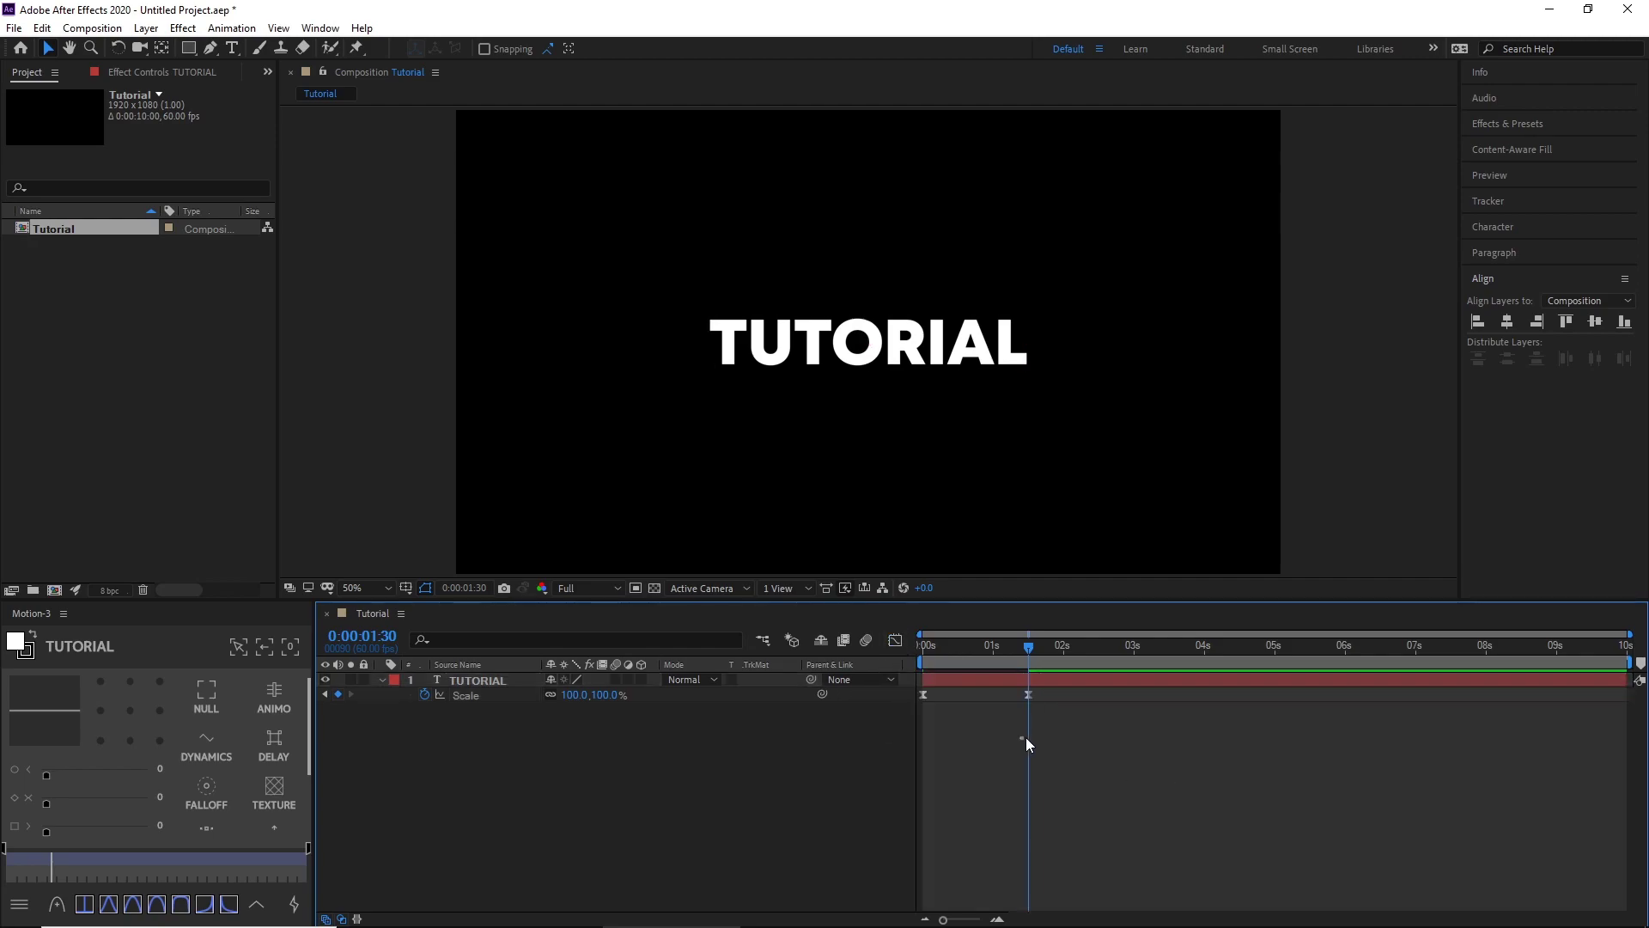
pyautogui.press('Home')
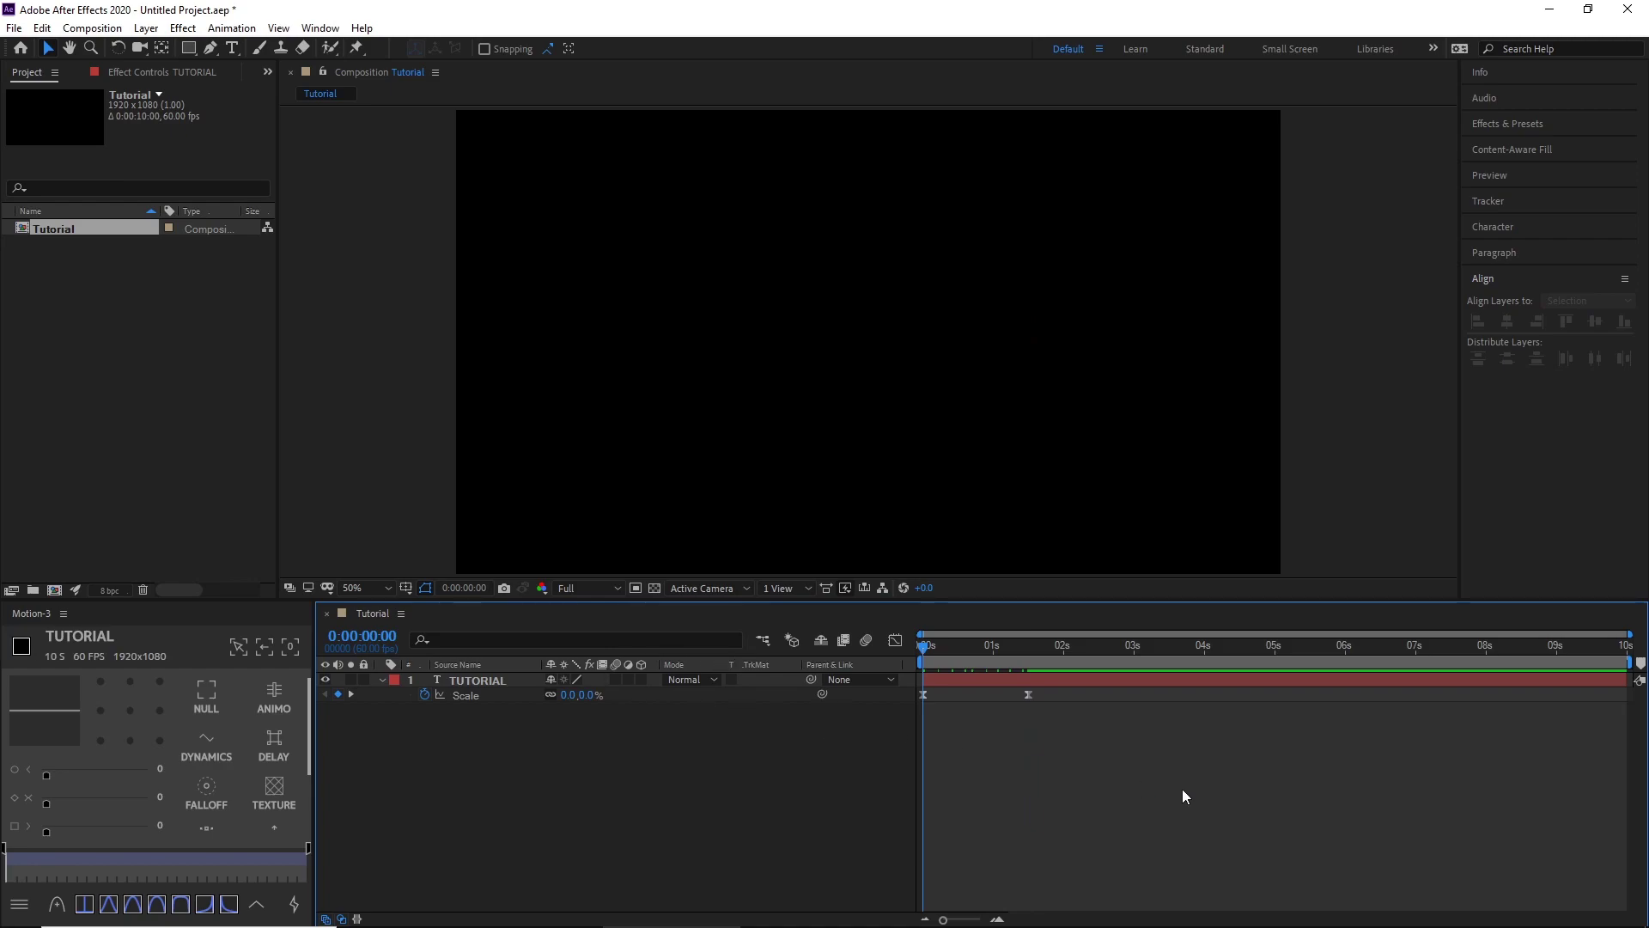
pyautogui.press('space')
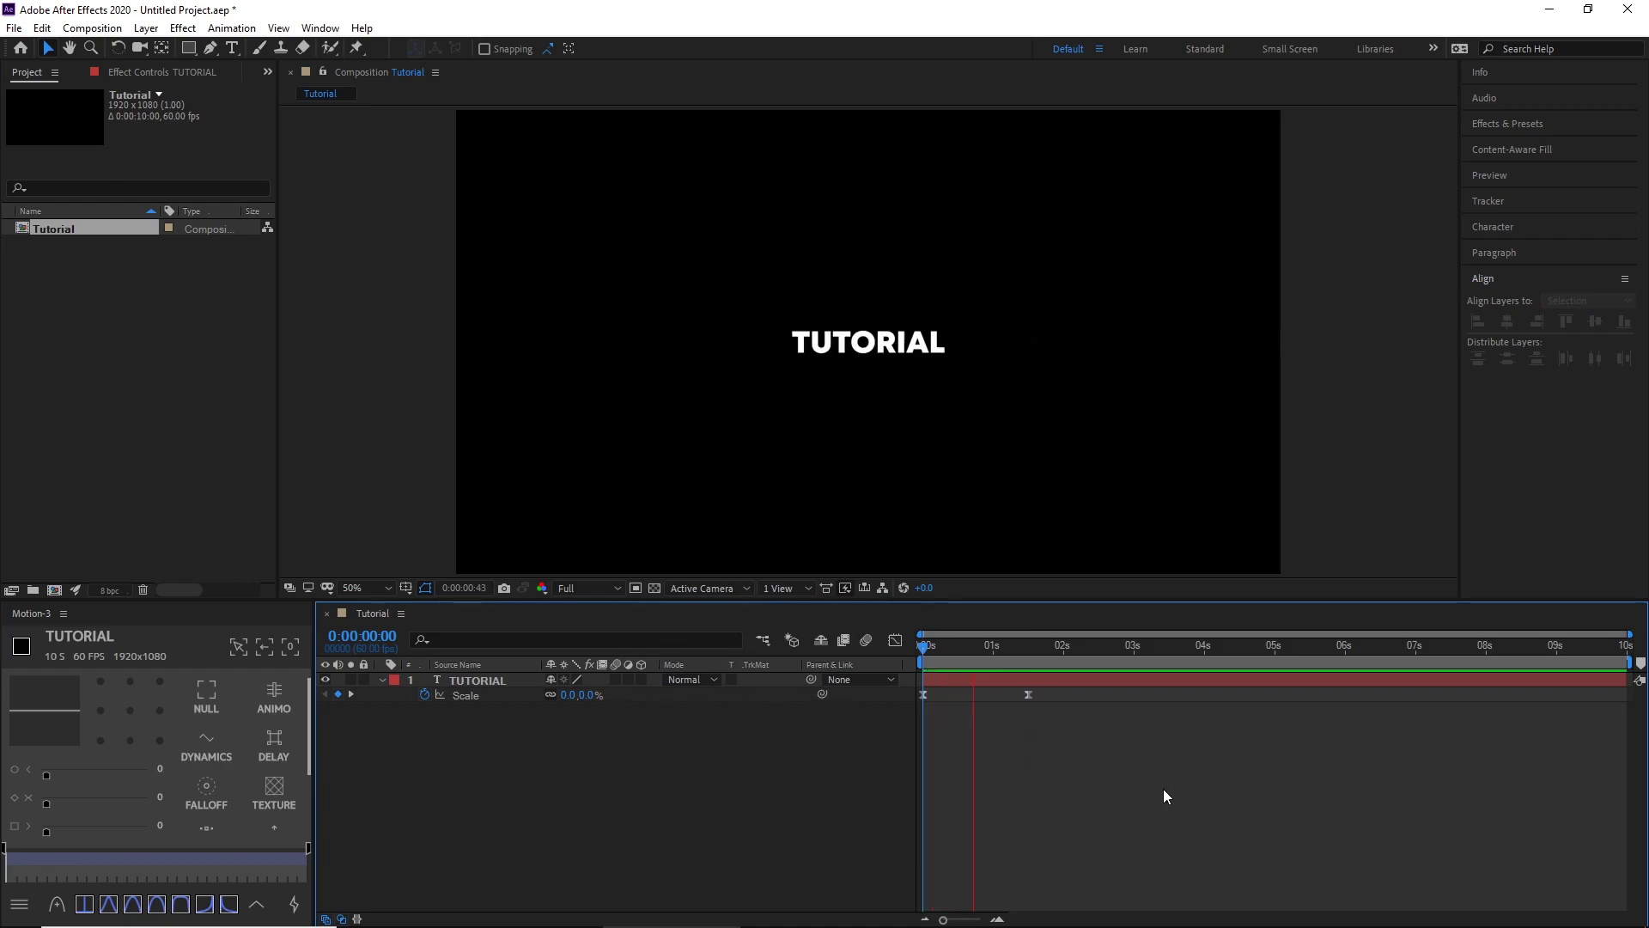
# - Enable motion blur on the TUTORIAL layer and the composition, then scrub and preview the blurred scale-up
pyautogui.press('space')
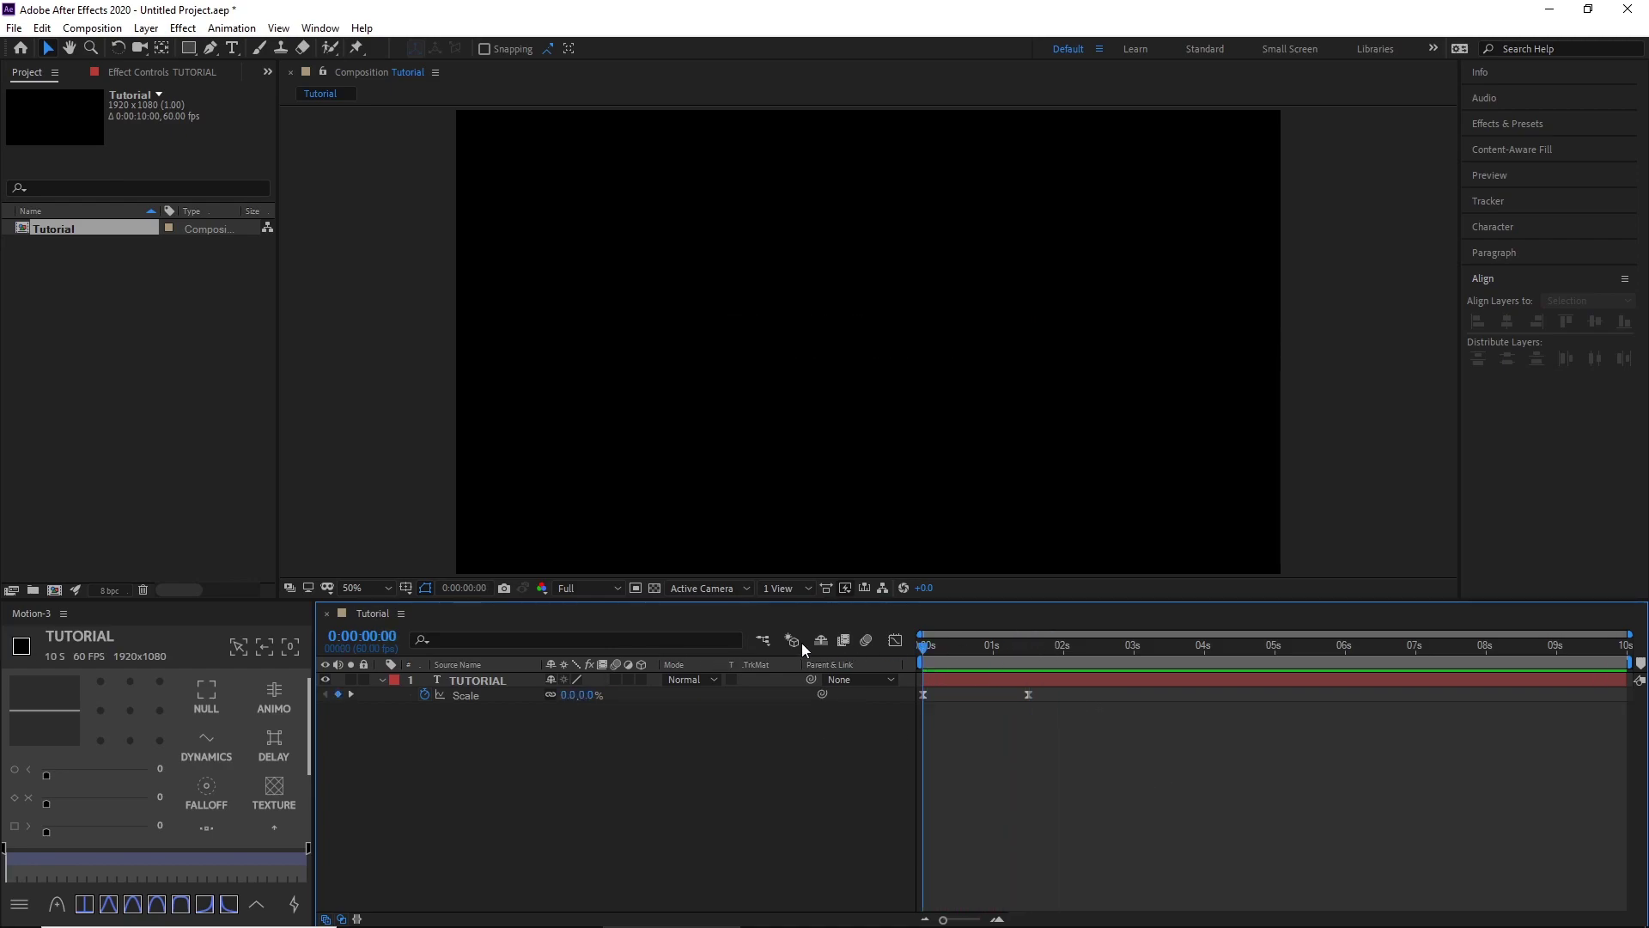
pyautogui.press('space')
pyautogui.moveTo(971, 644); pyautogui.dragTo(1025, 639)
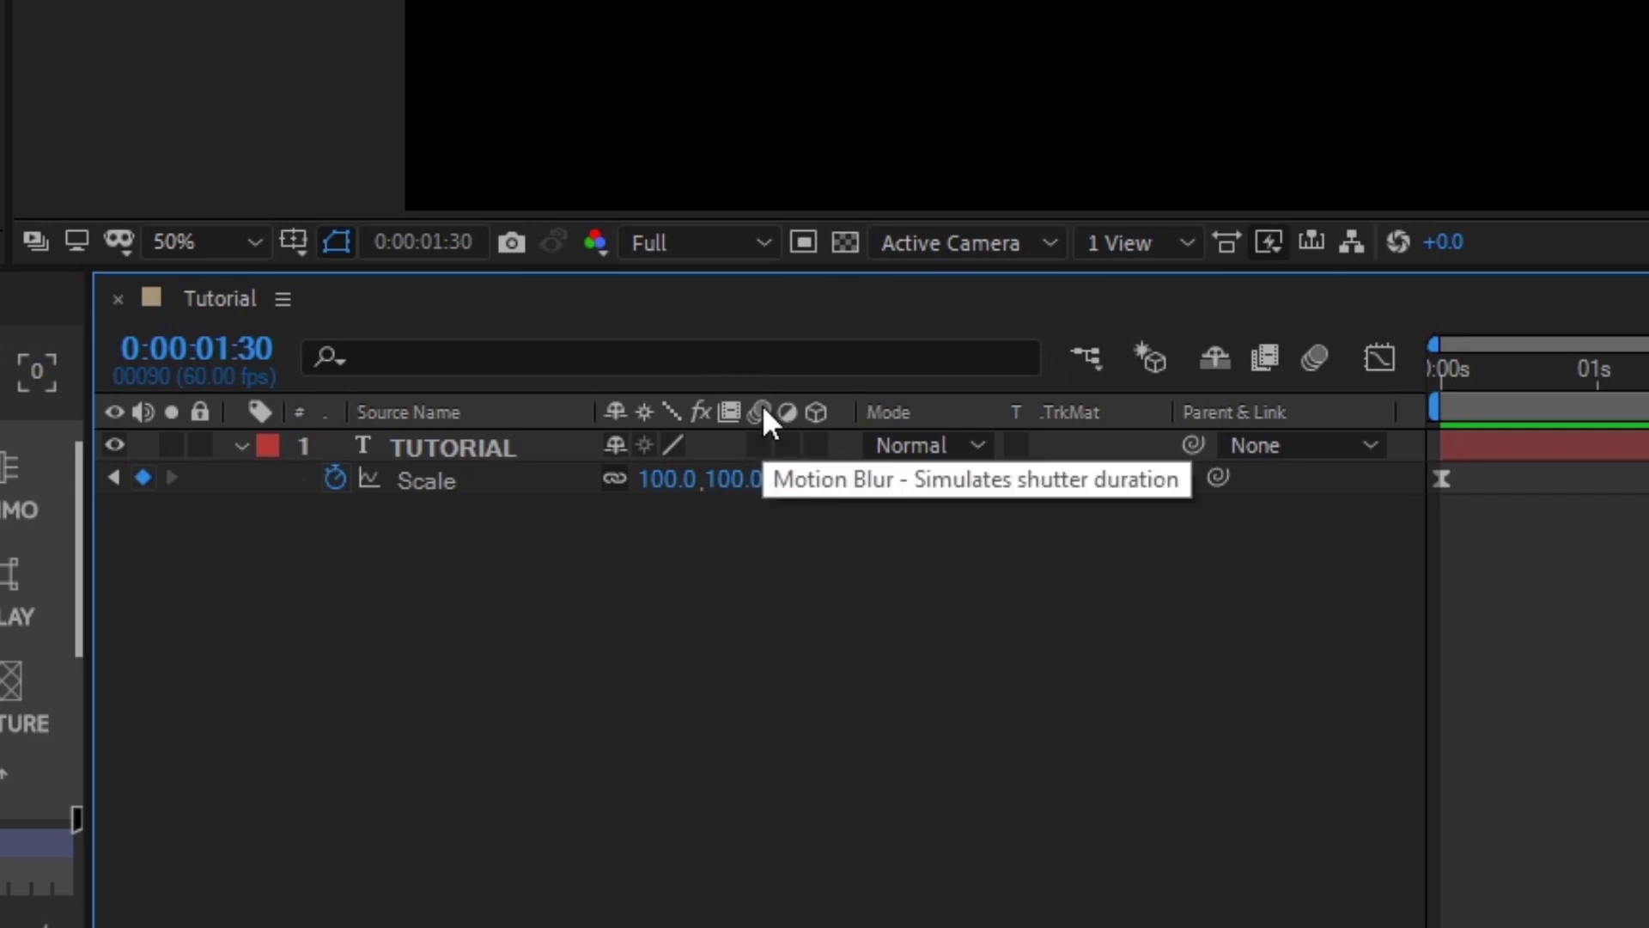
pyautogui.click(761, 444)
pyautogui.click(1315, 357)
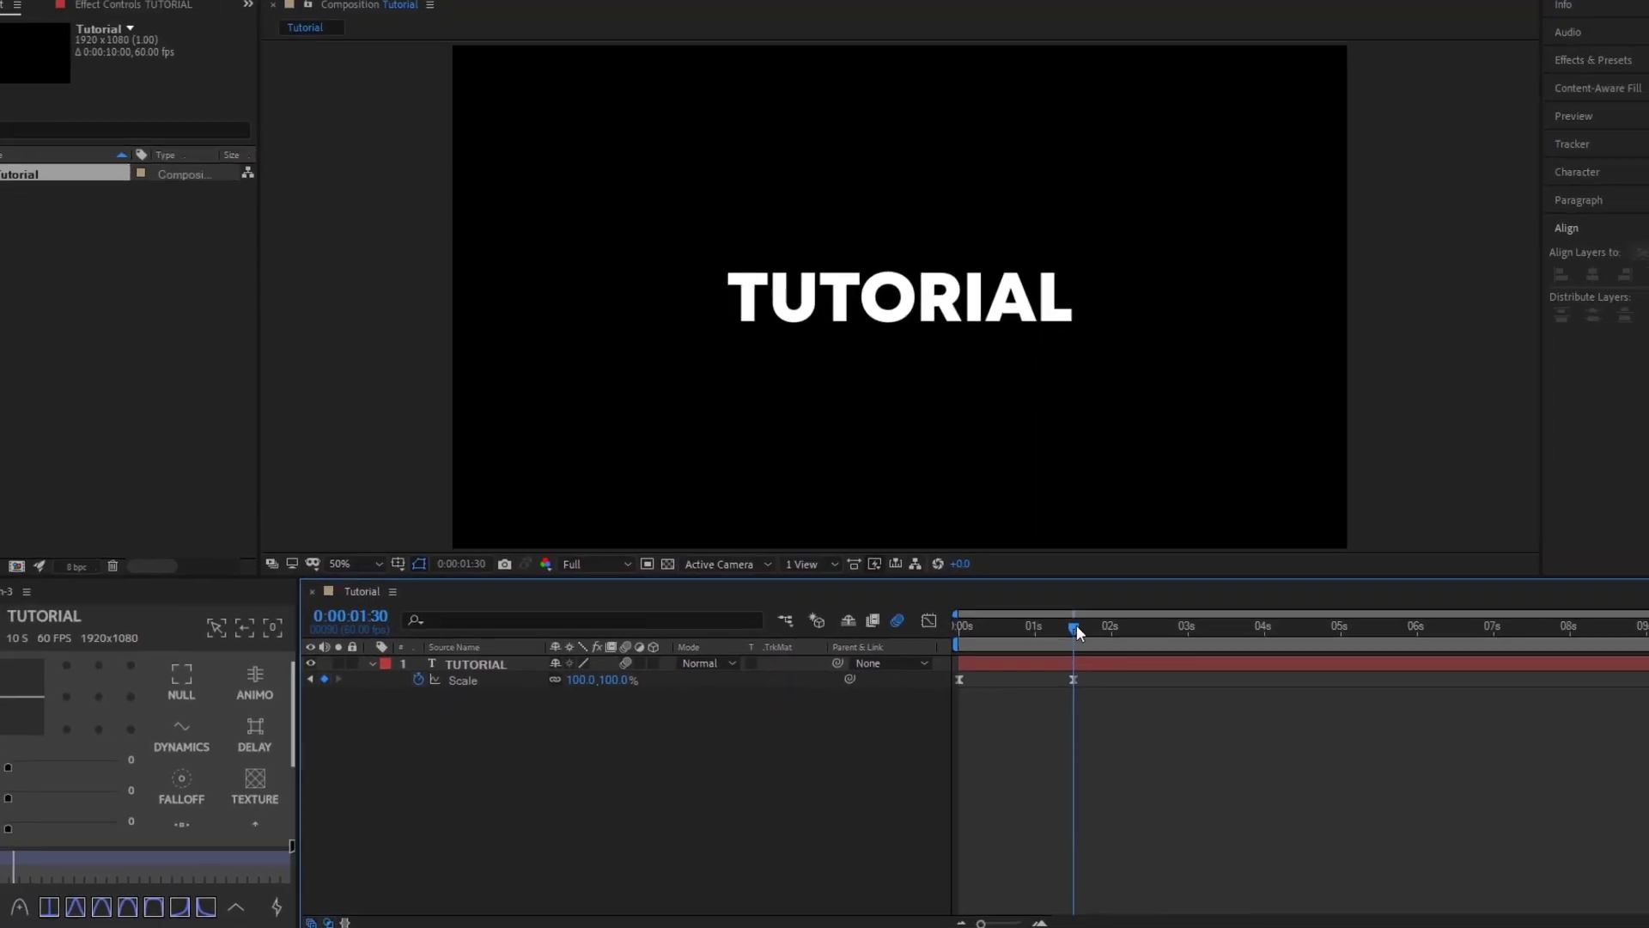
pyautogui.click(1482, 386)
pyautogui.moveTo(945, 658)
pyautogui.mouseDown()
pyautogui.moveTo(1009, 662)
pyautogui.moveTo(973, 681)
pyautogui.moveTo(962, 670)
pyautogui.moveTo(980, 665)
pyautogui.moveTo(952, 662)
pyautogui.moveTo(1019, 675)
pyautogui.moveTo(926, 657)
pyautogui.moveTo(1054, 674)
pyautogui.moveTo(920, 658)
pyautogui.mouseUp()
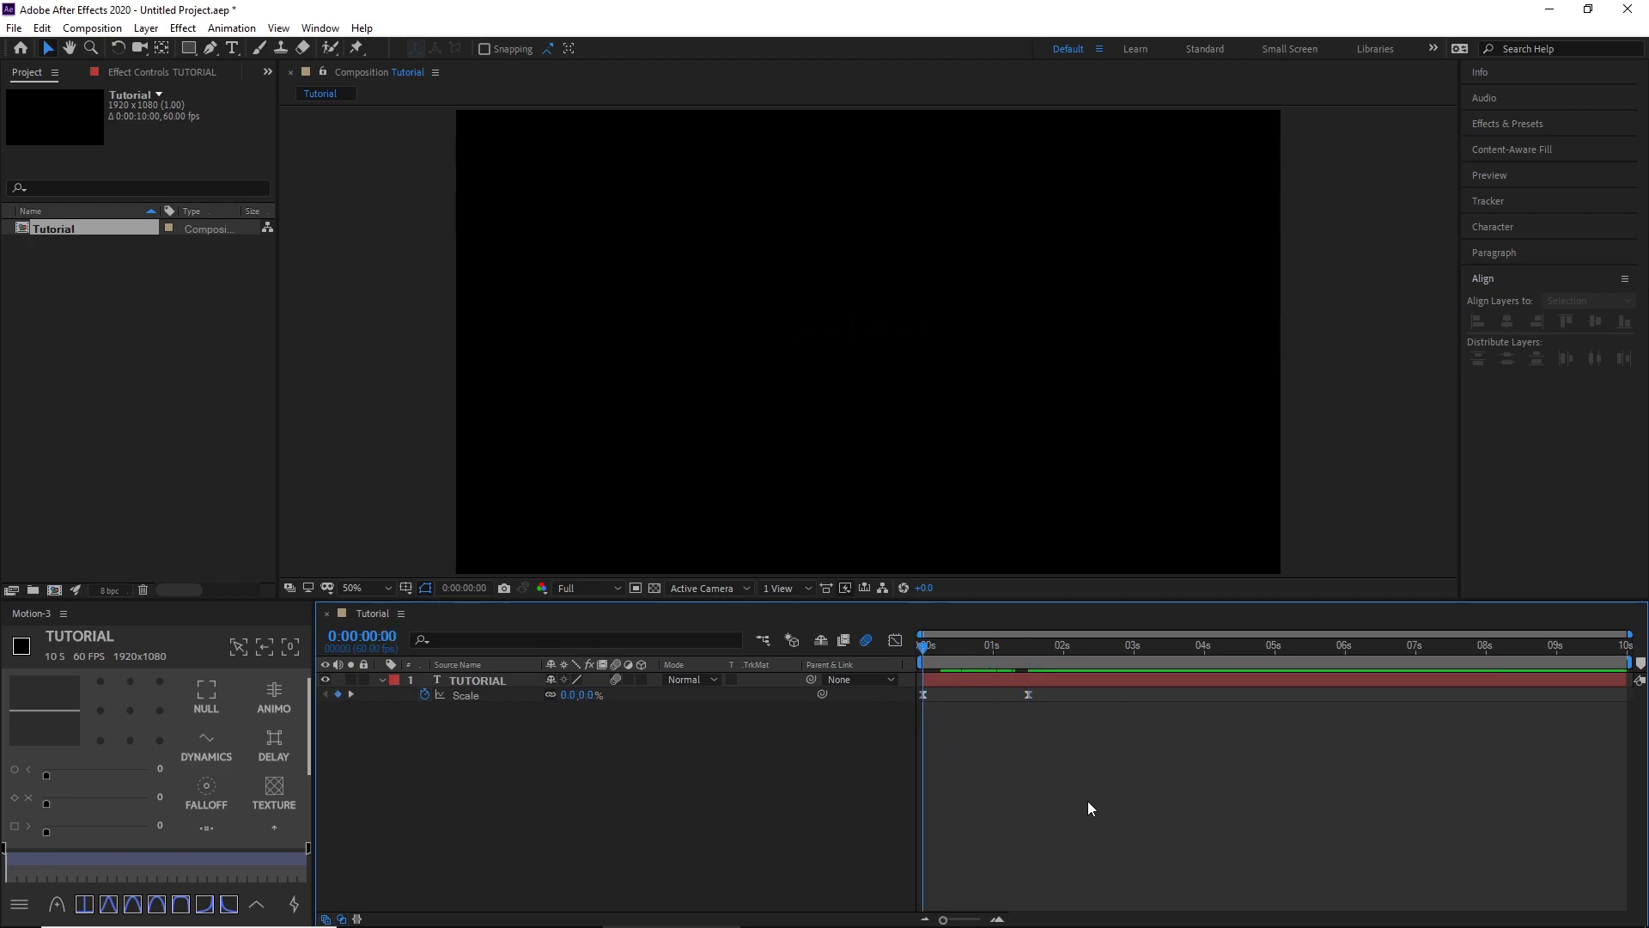
pyautogui.press('space')
# - Place the playhead at 0:00:05:00 and drag the work area end to it
pyautogui.click(1029, 661)
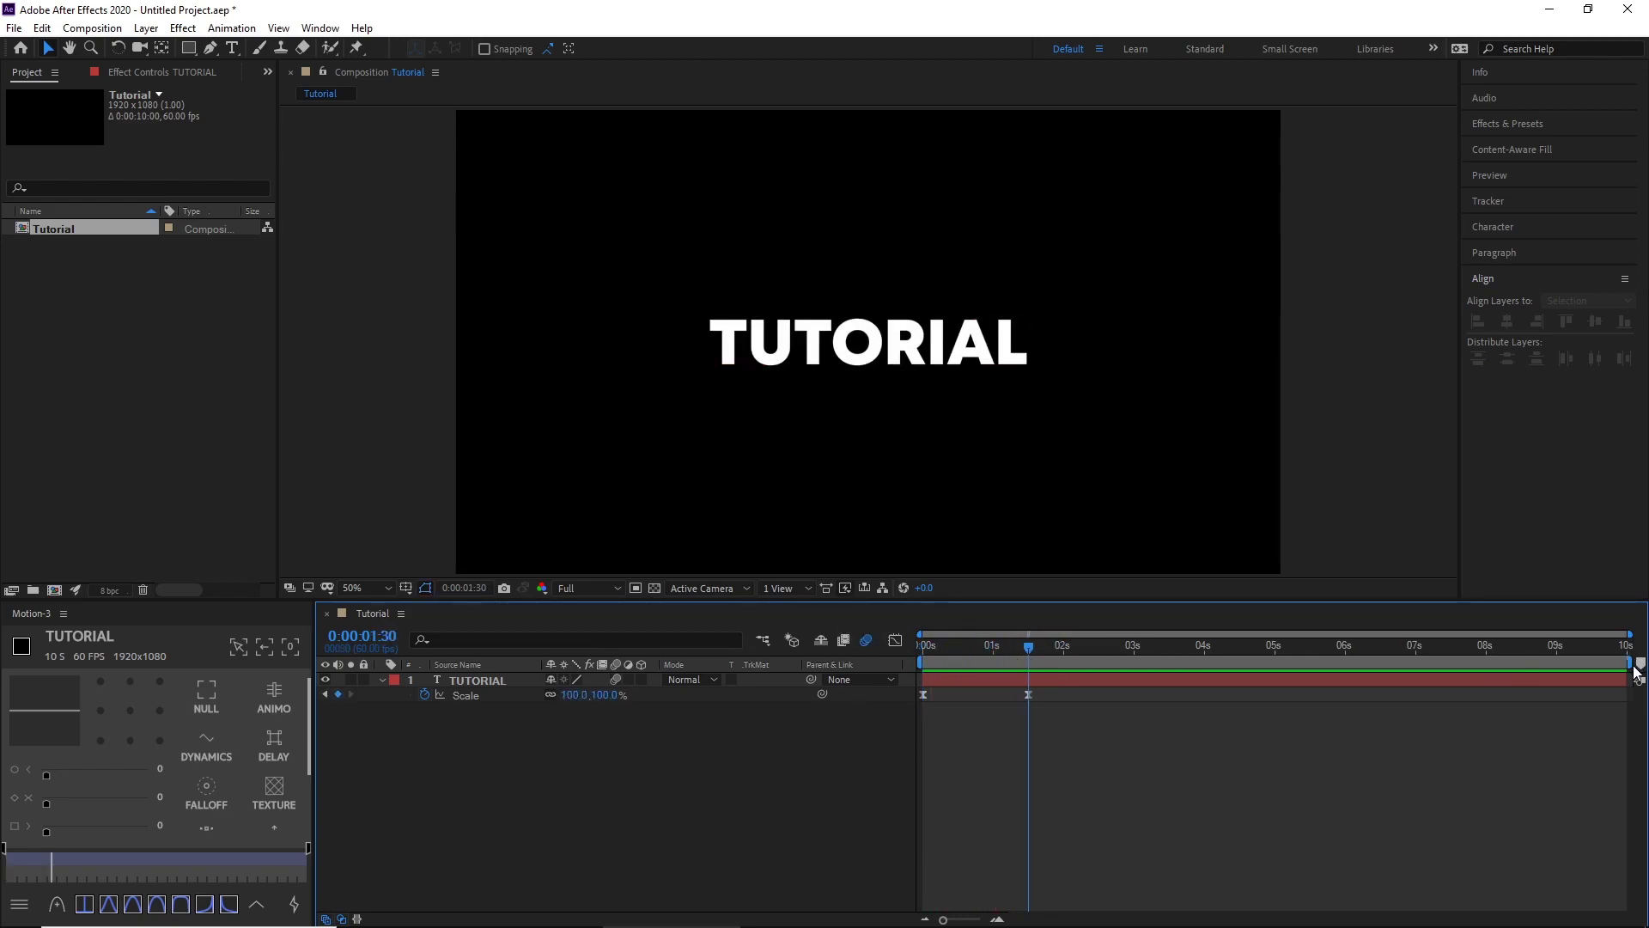
pyautogui.moveTo(1633, 667); pyautogui.dragTo(1629, 773)
pyautogui.moveTo(1028, 646); pyautogui.dragTo(873, 667)
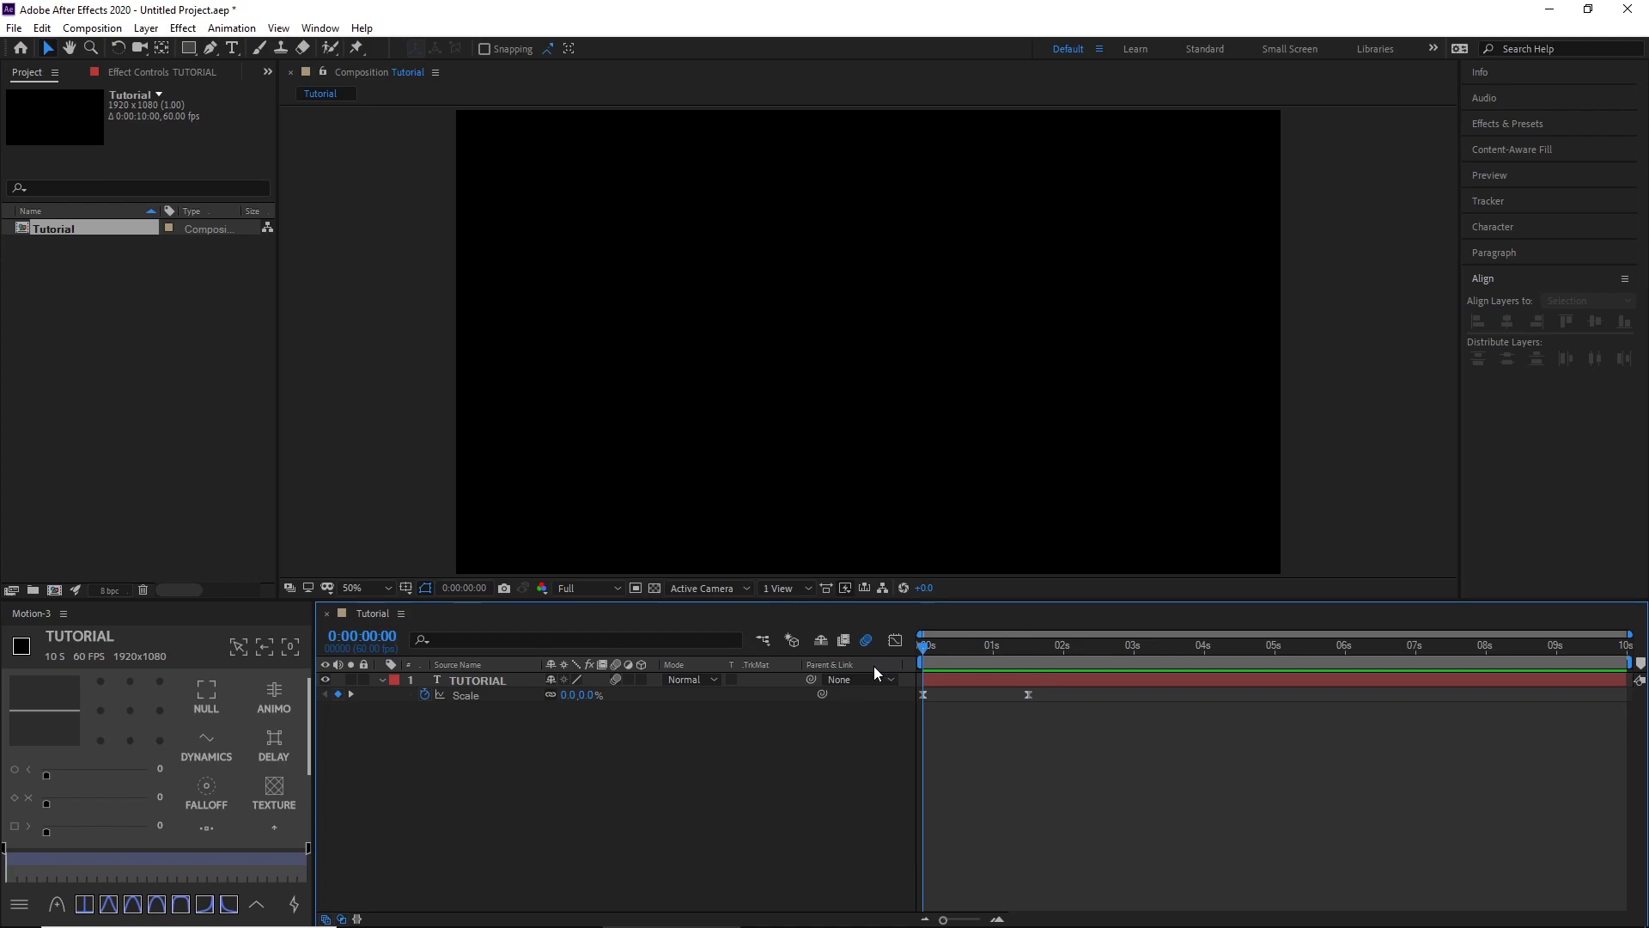
pyautogui.press('space')
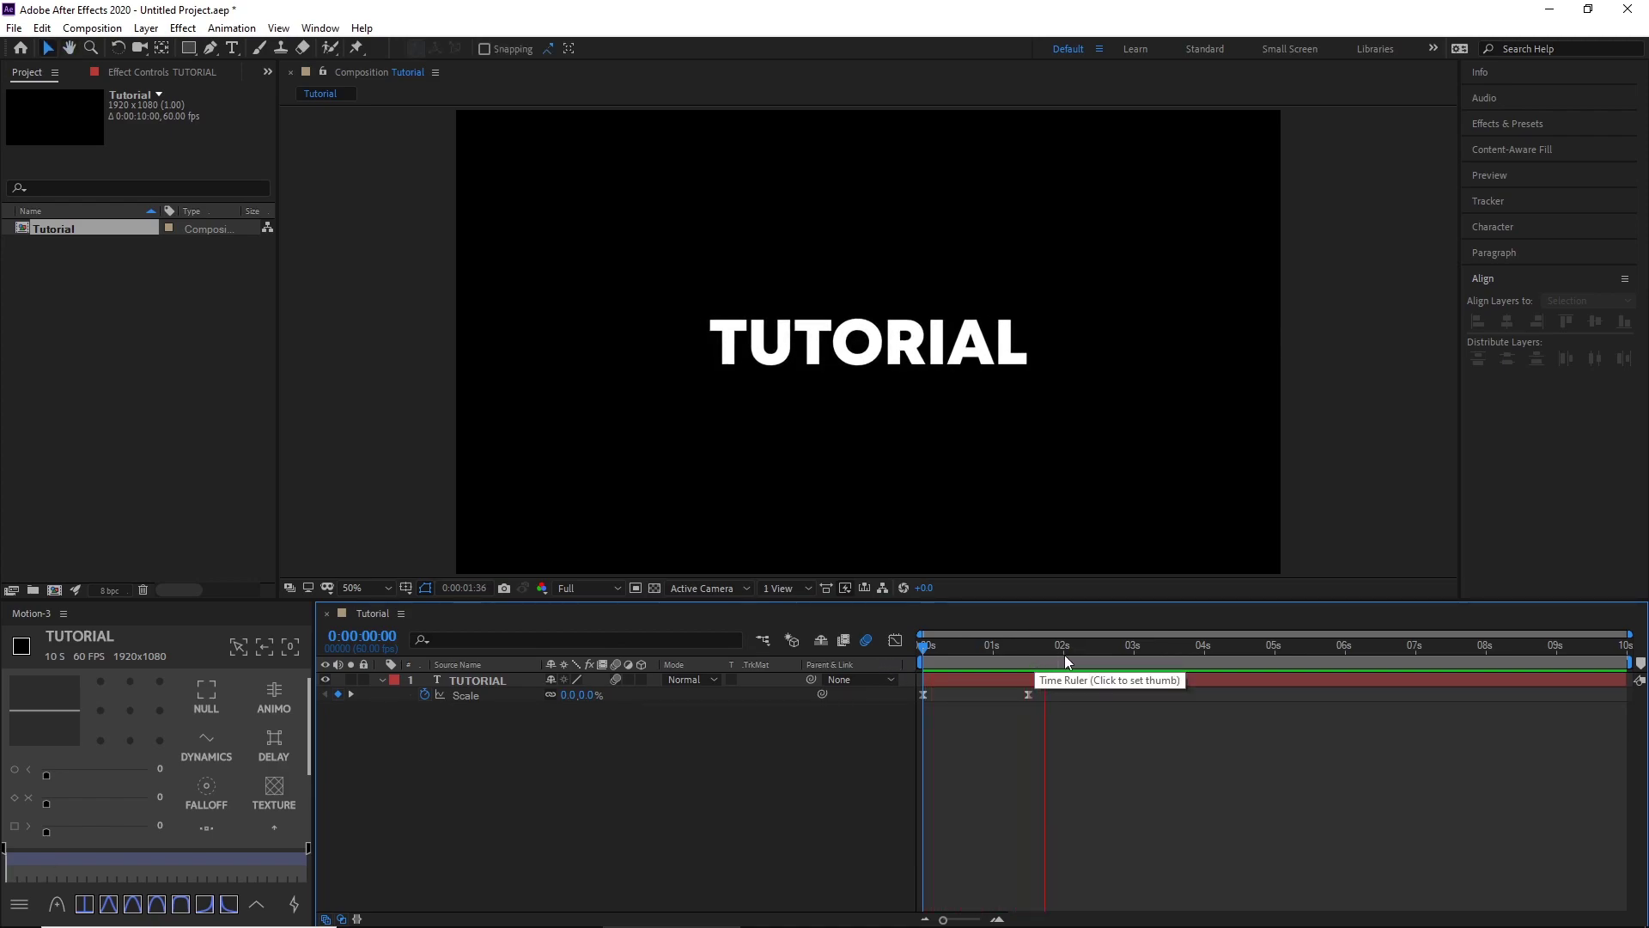
pyautogui.moveTo(1204, 651); pyautogui.dragTo(1275, 658)
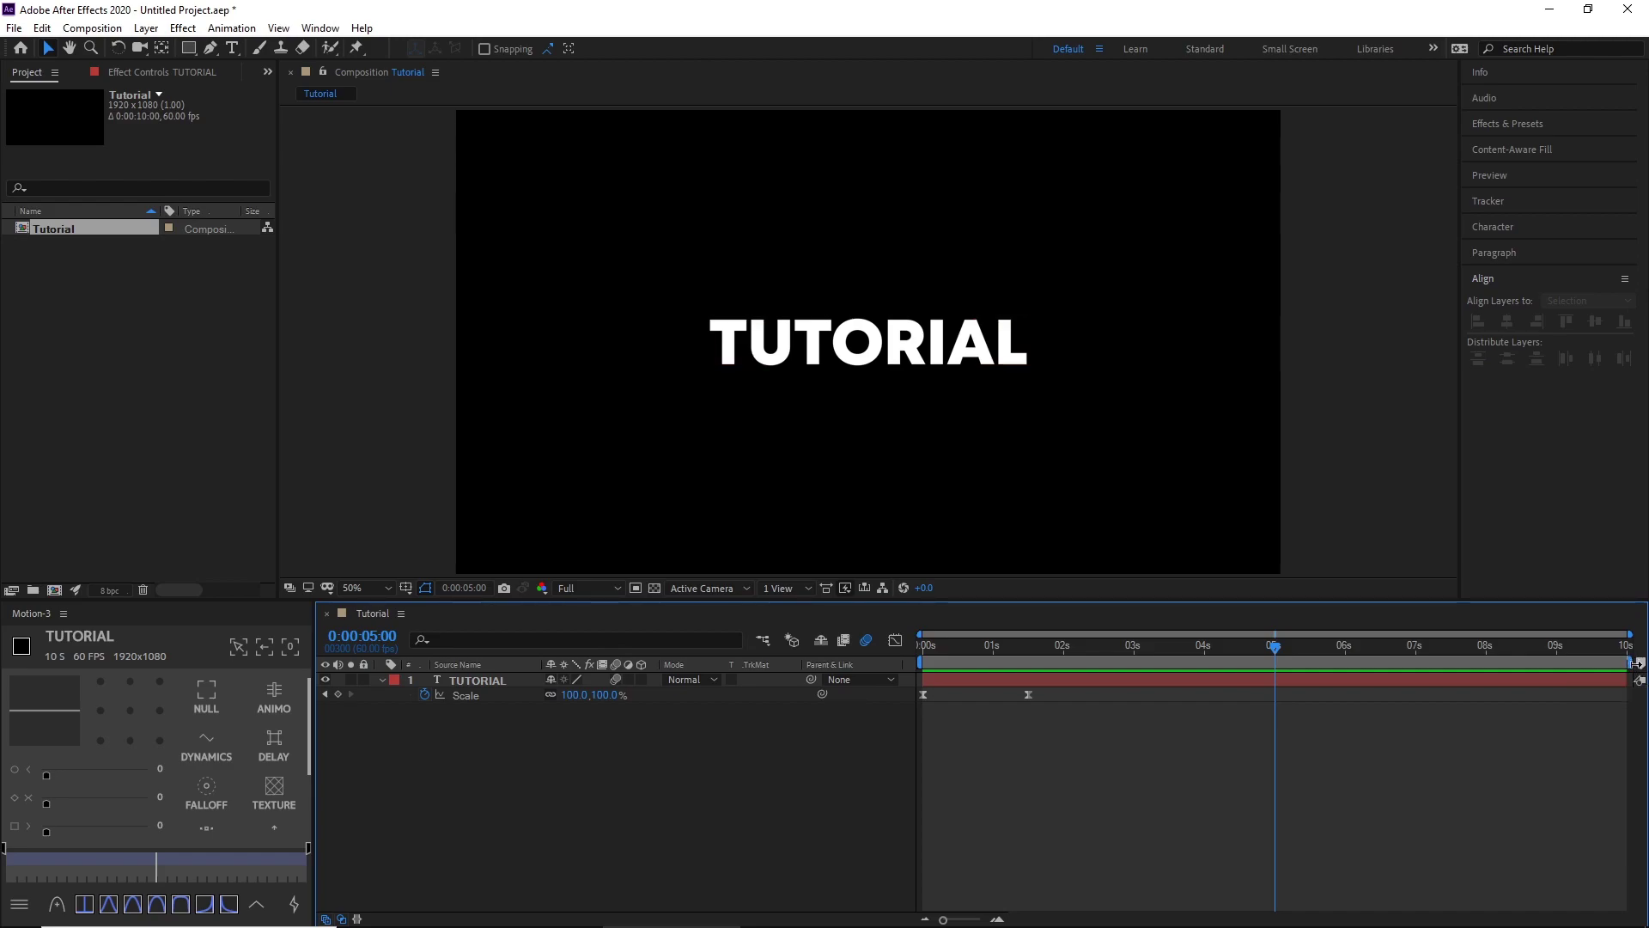
pyautogui.moveTo(1636, 663)
pyautogui.mouseDown()
pyautogui.moveTo(1515, 808)
pyautogui.moveTo(1439, 854)
pyautogui.moveTo(1280, 854)
pyautogui.moveTo(1371, 840)
pyautogui.moveTo(1304, 833)
pyautogui.mouseUp()
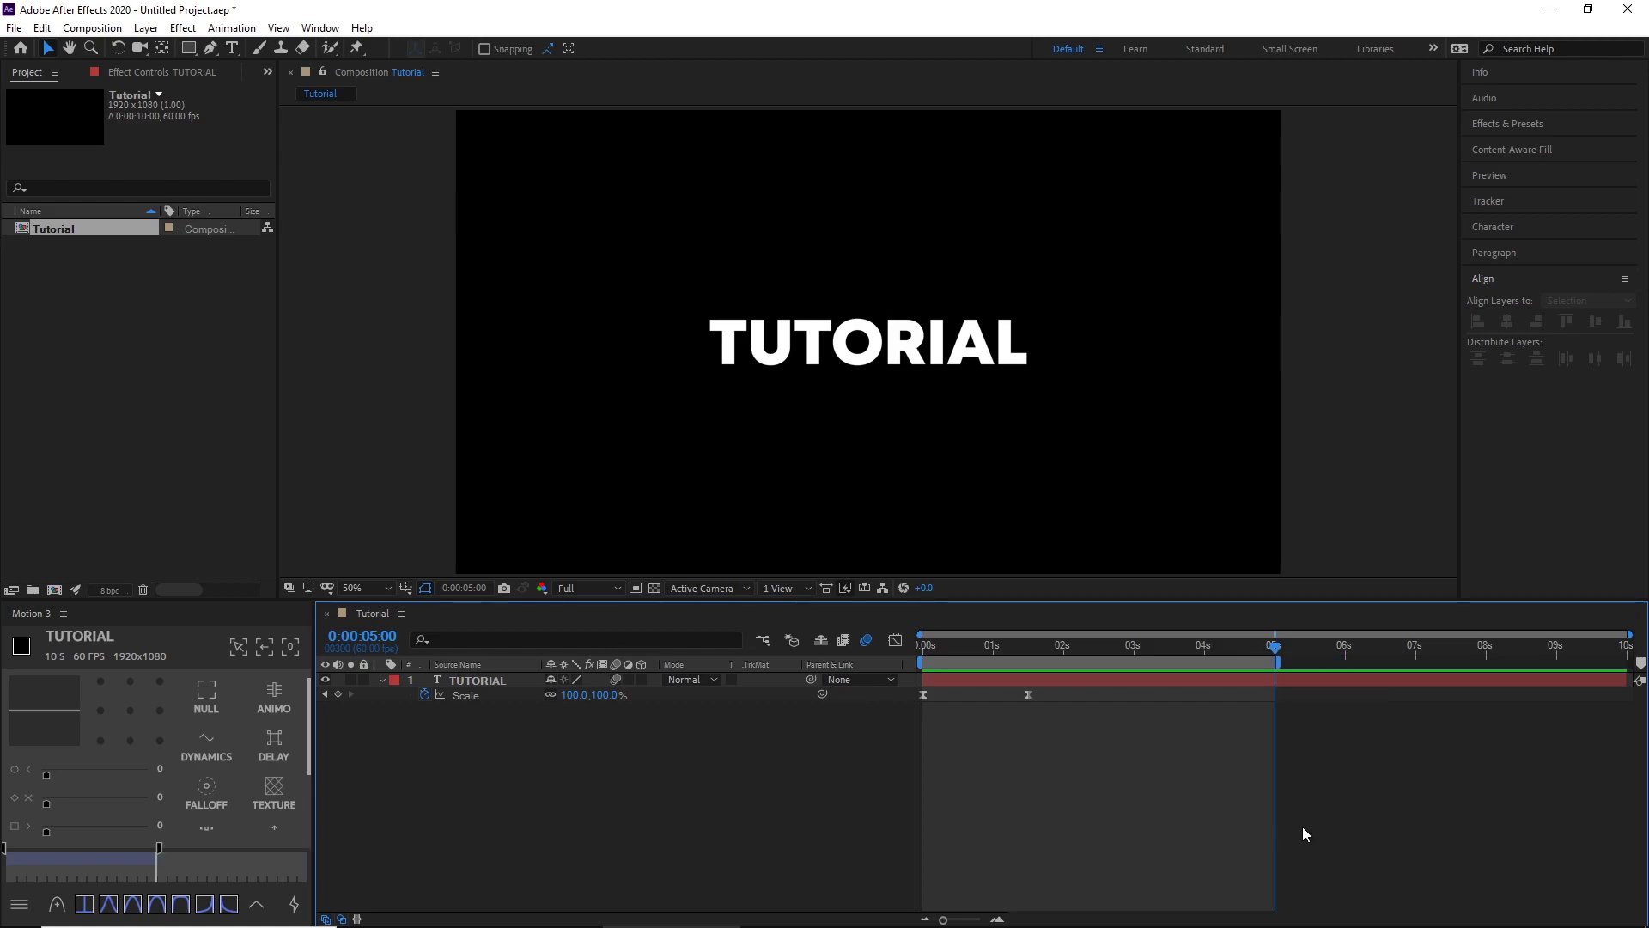
# - Jump to the 1:30 Scale keyframe and scrub around it to check the full-size text
pyautogui.press('Home')
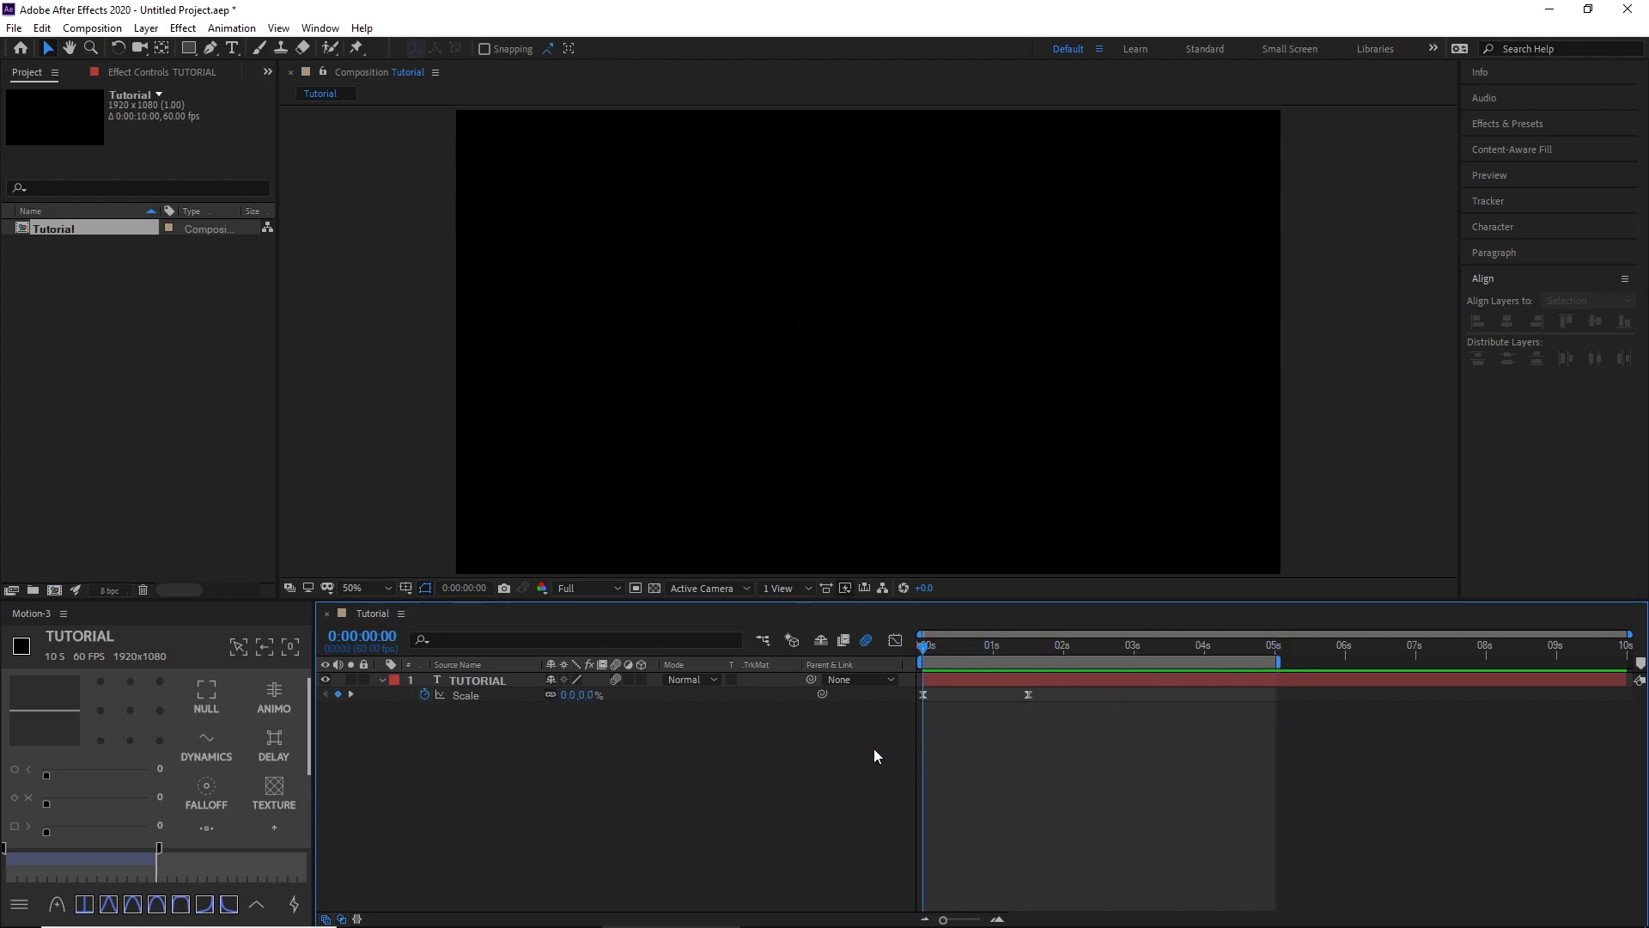
pyautogui.press('k')
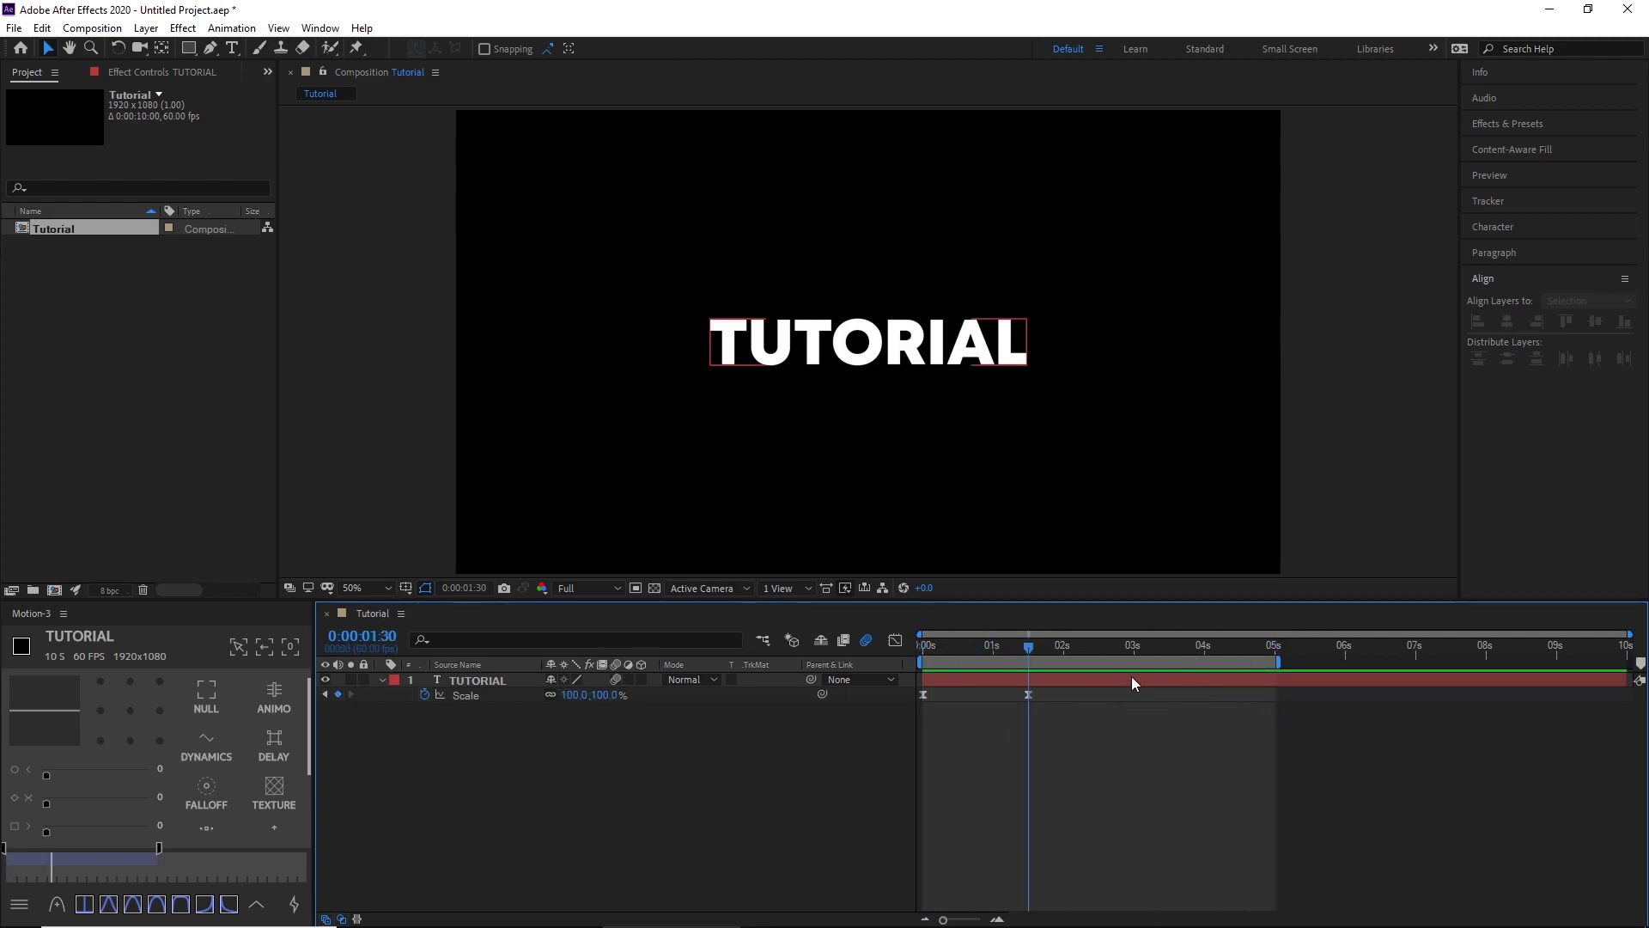
pyautogui.moveTo(1026, 649); pyautogui.dragTo(1038, 709)
pyautogui.moveTo(1049, 651); pyautogui.dragTo(1049, 710)
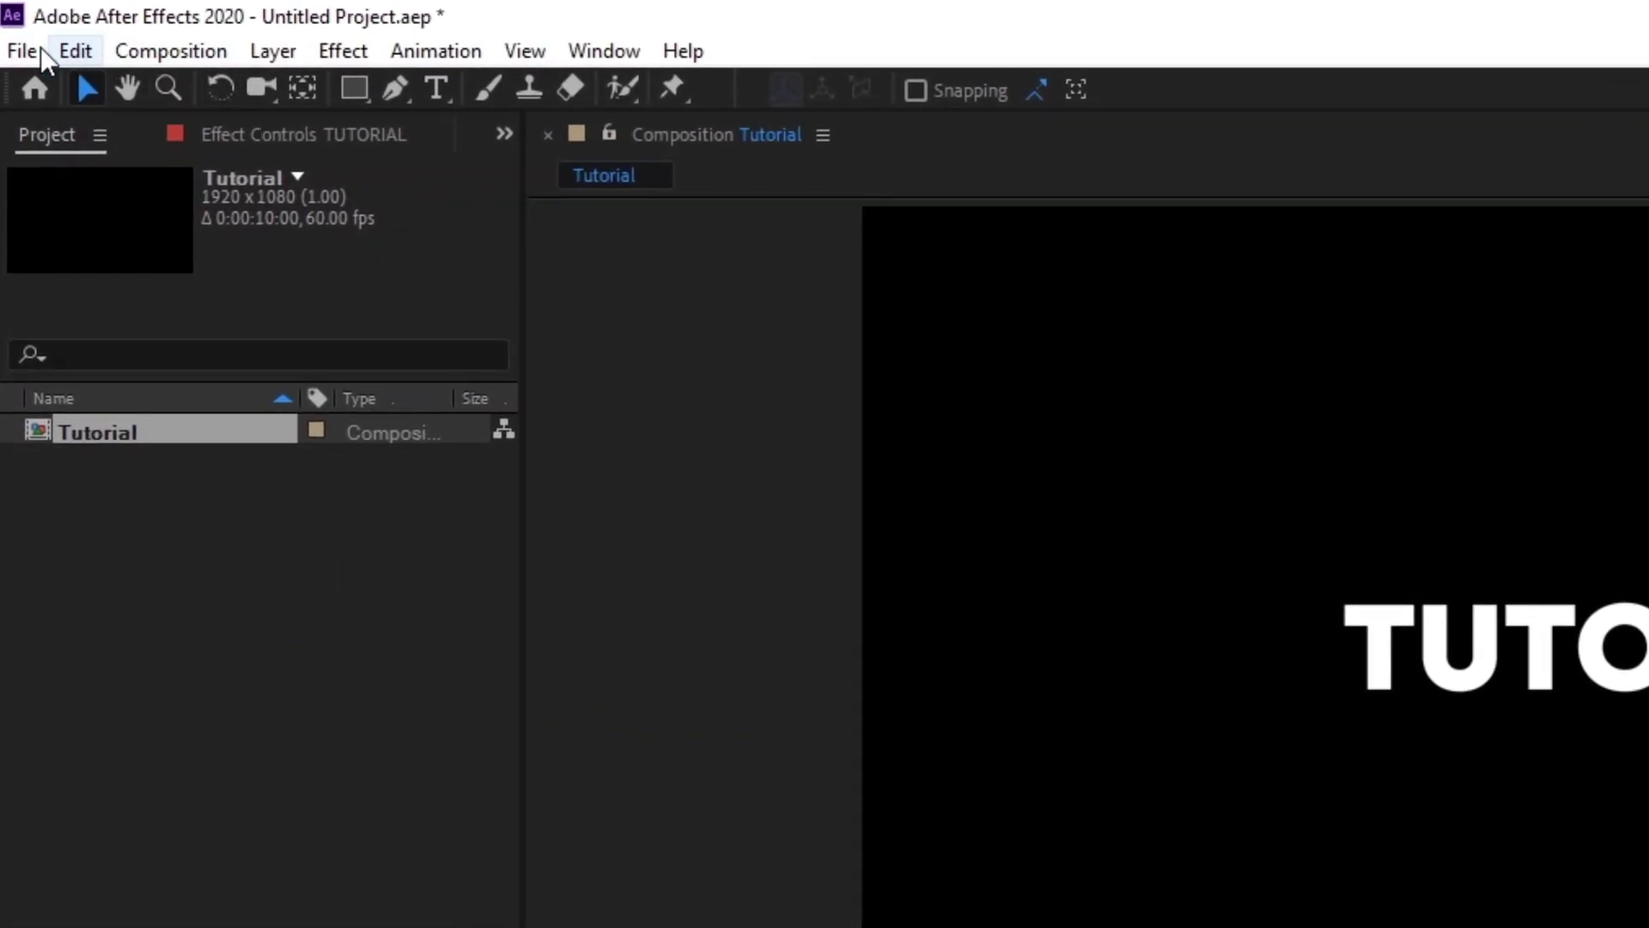
# - Add the Tutorial composition to the Adobe Media Encoder queue via File > Export
pyautogui.click(18, 27)
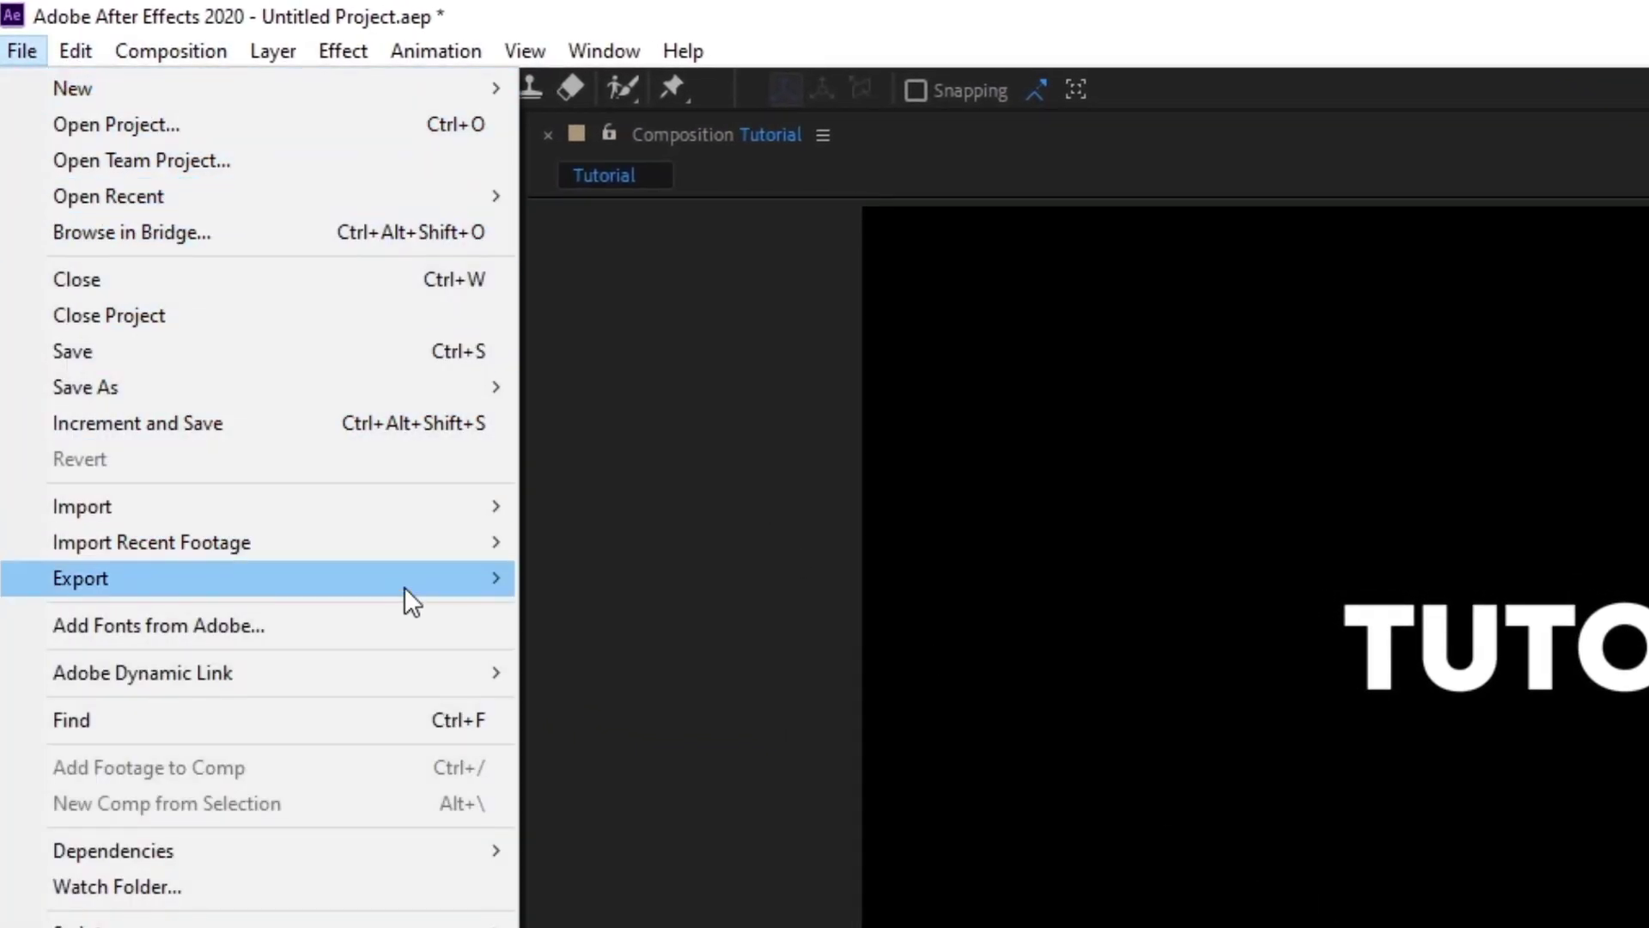
pyautogui.moveTo(406, 588)
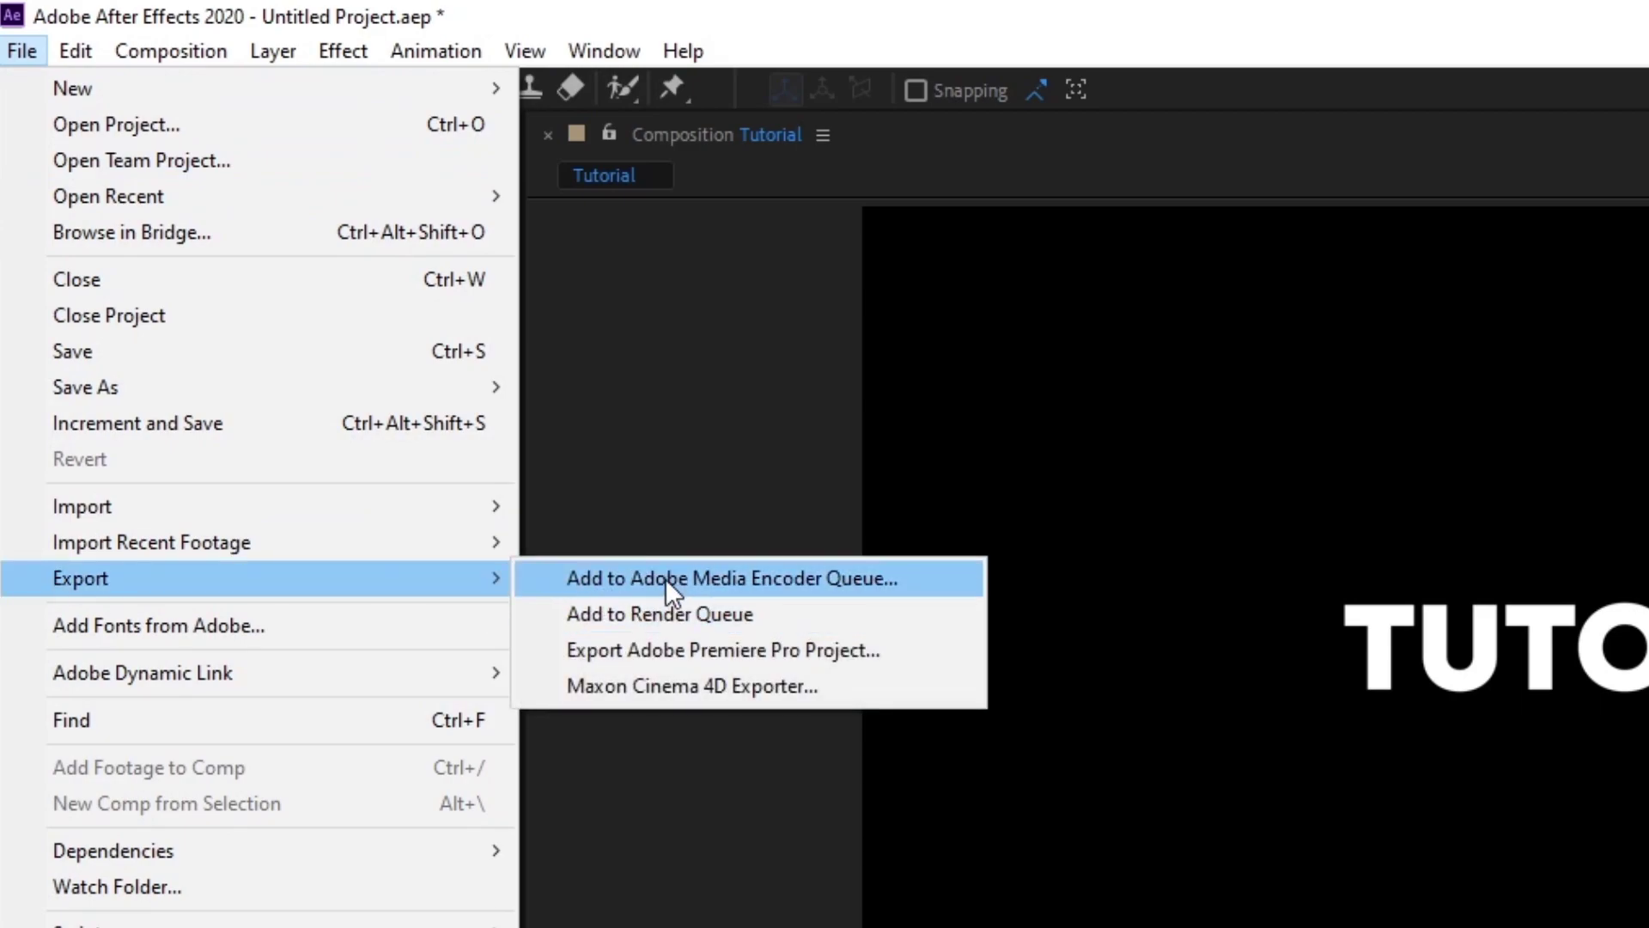
pyautogui.click(940, 584)
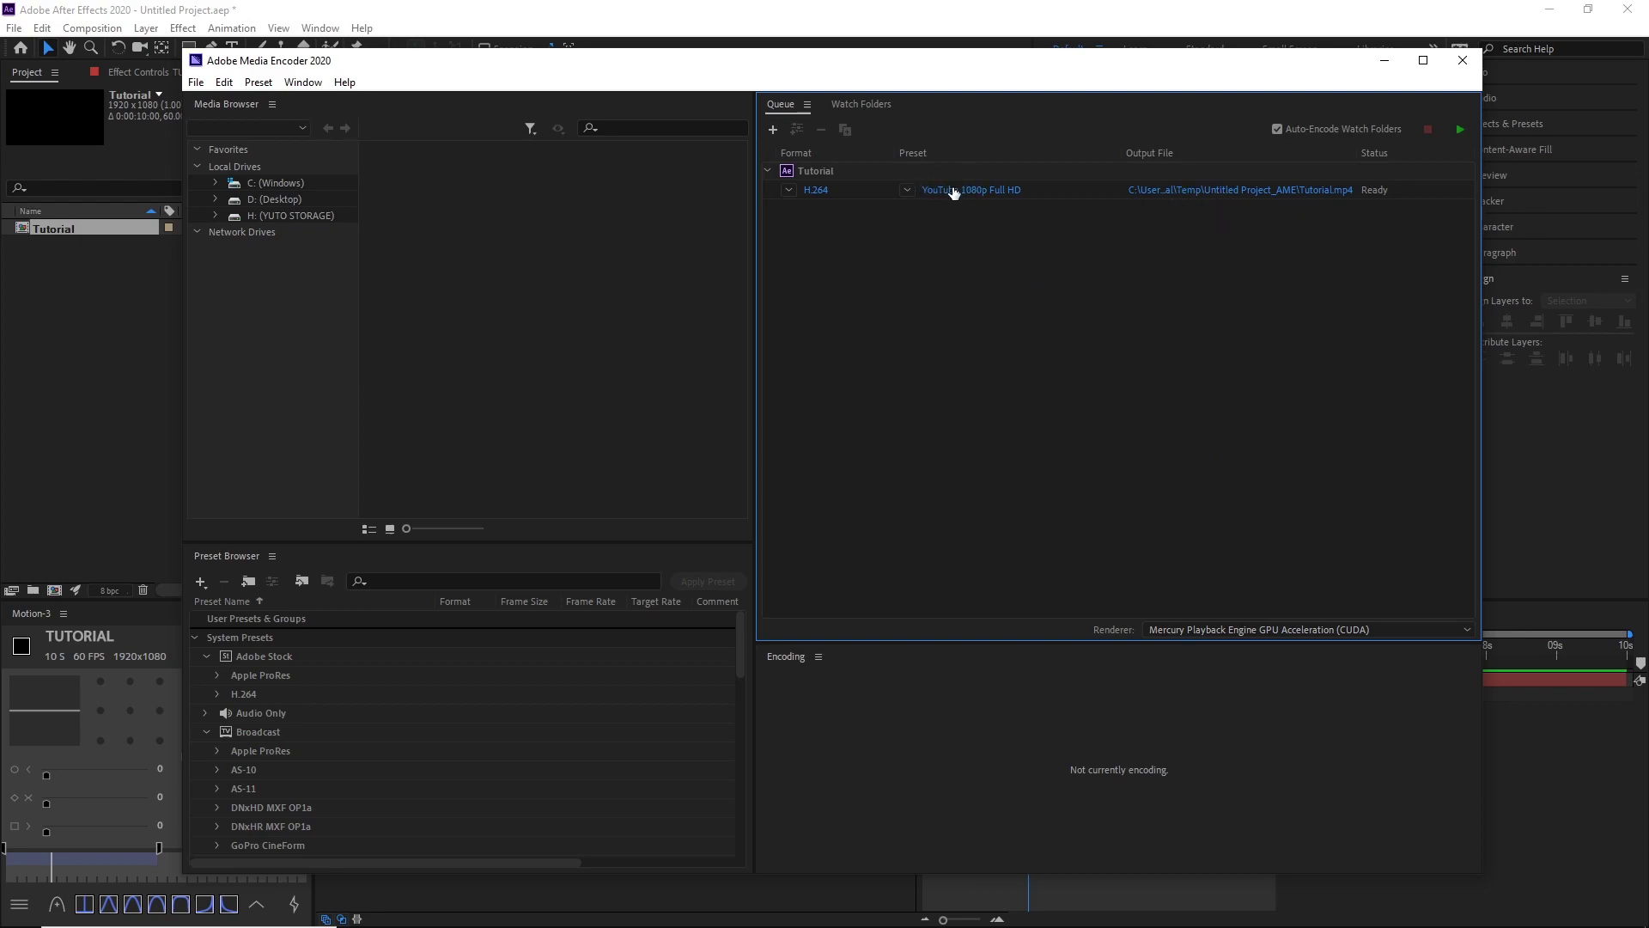
# - Open Export Settings through the queued item's YouTube 1080p Full HD preset link
pyautogui.click(1008, 192)
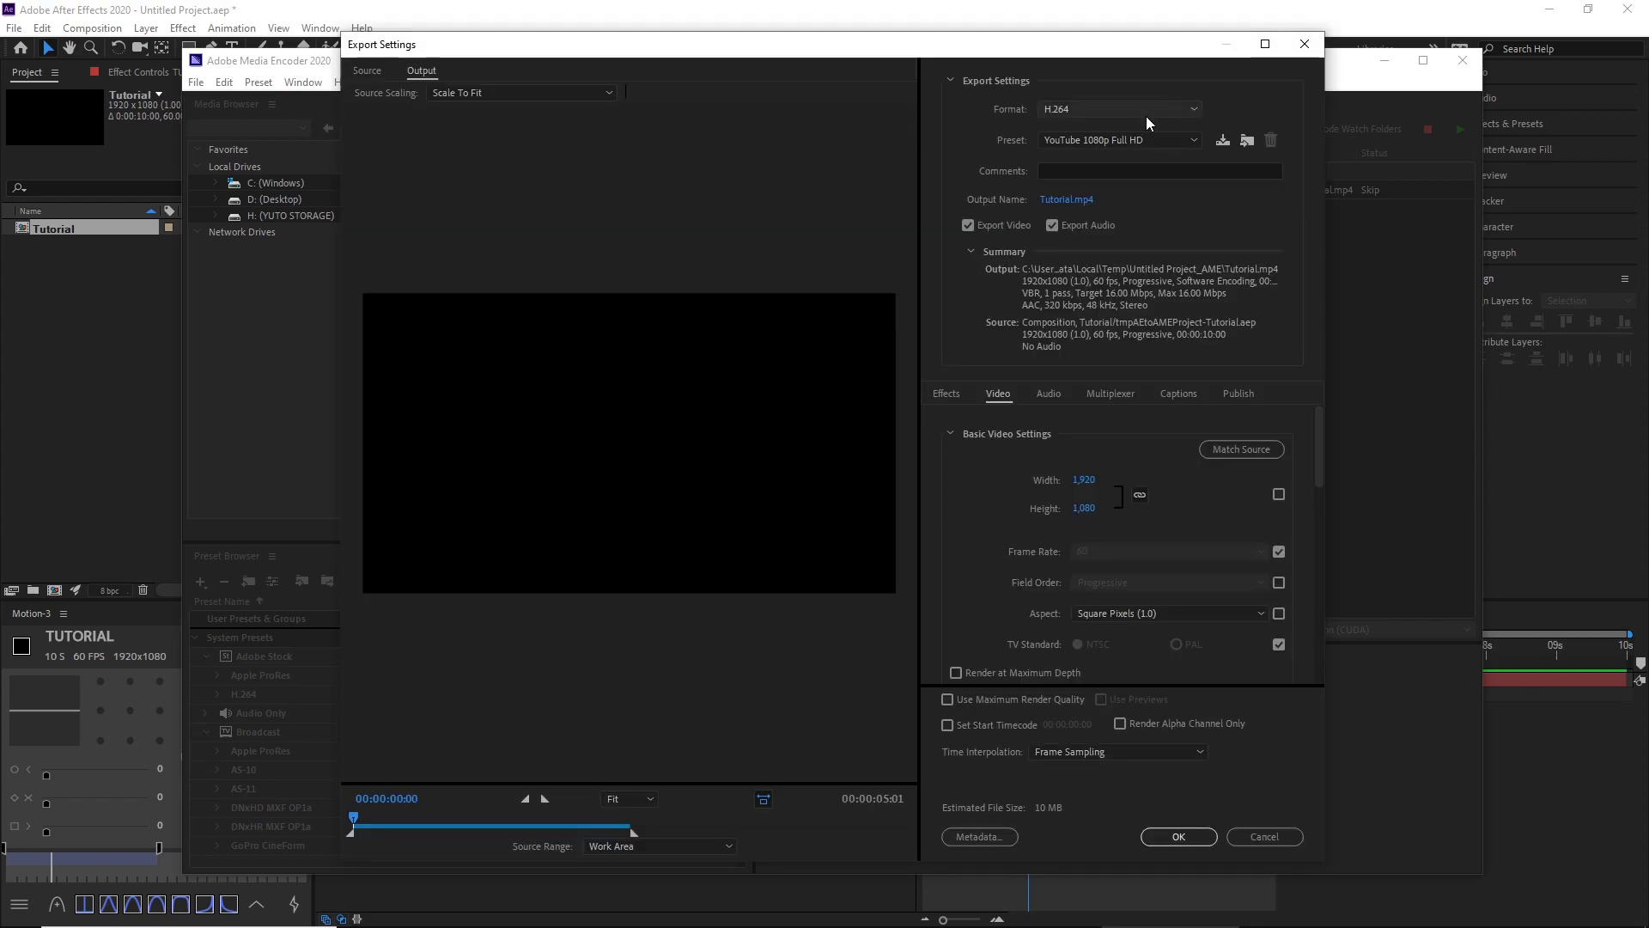
pyautogui.click(1116, 111)
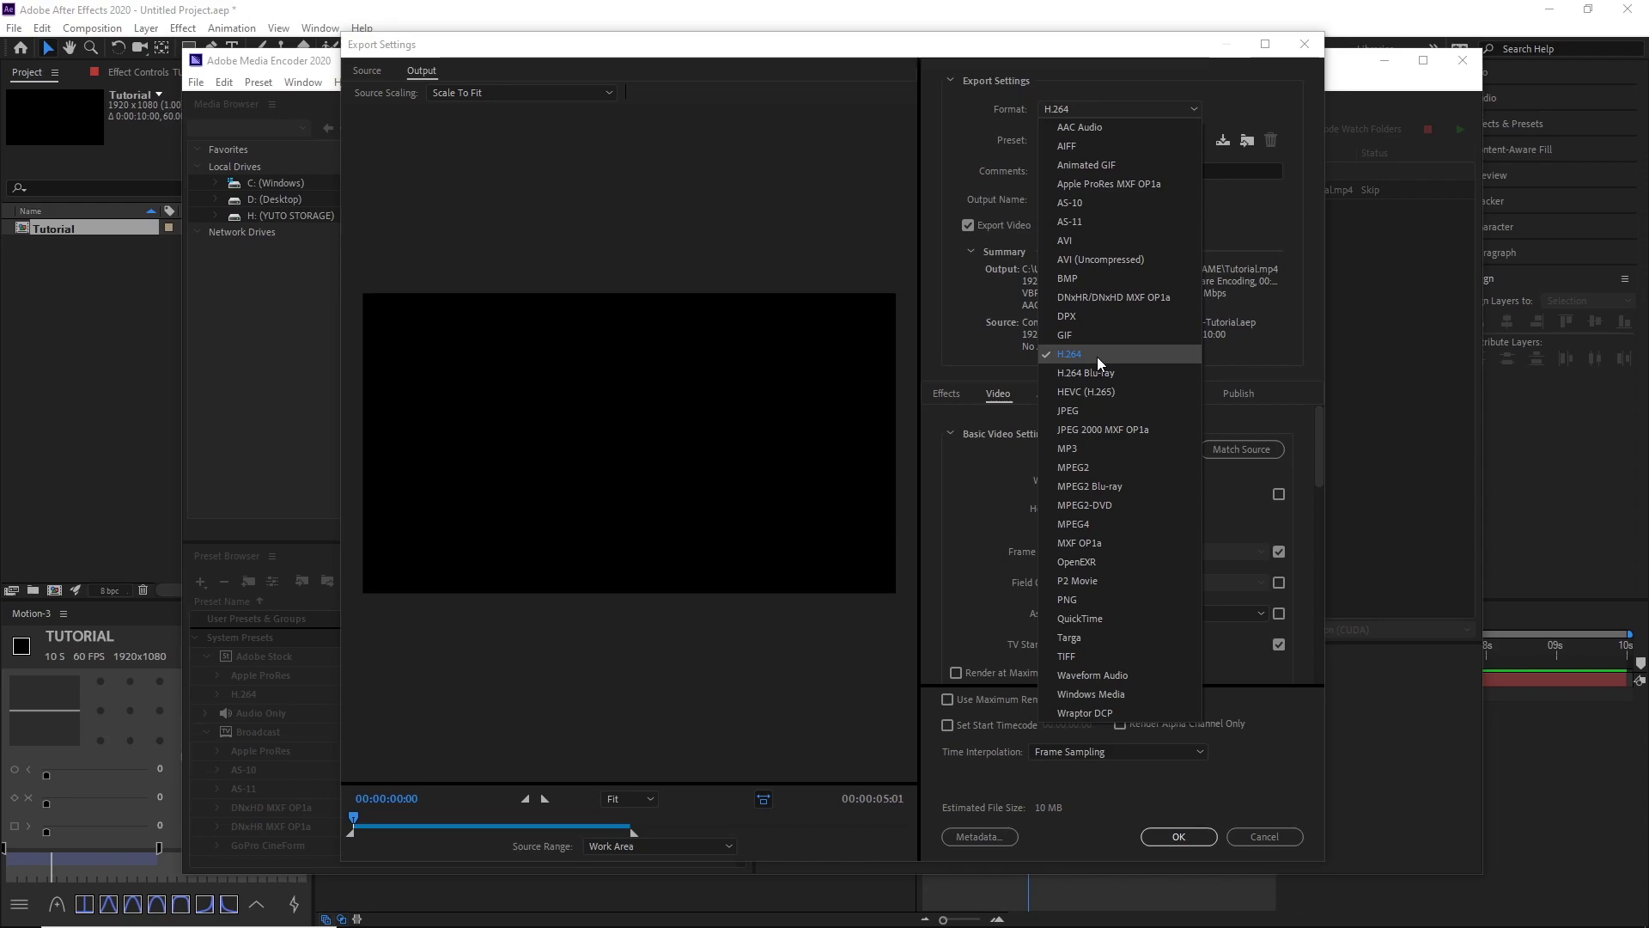
pyautogui.click(1100, 107)
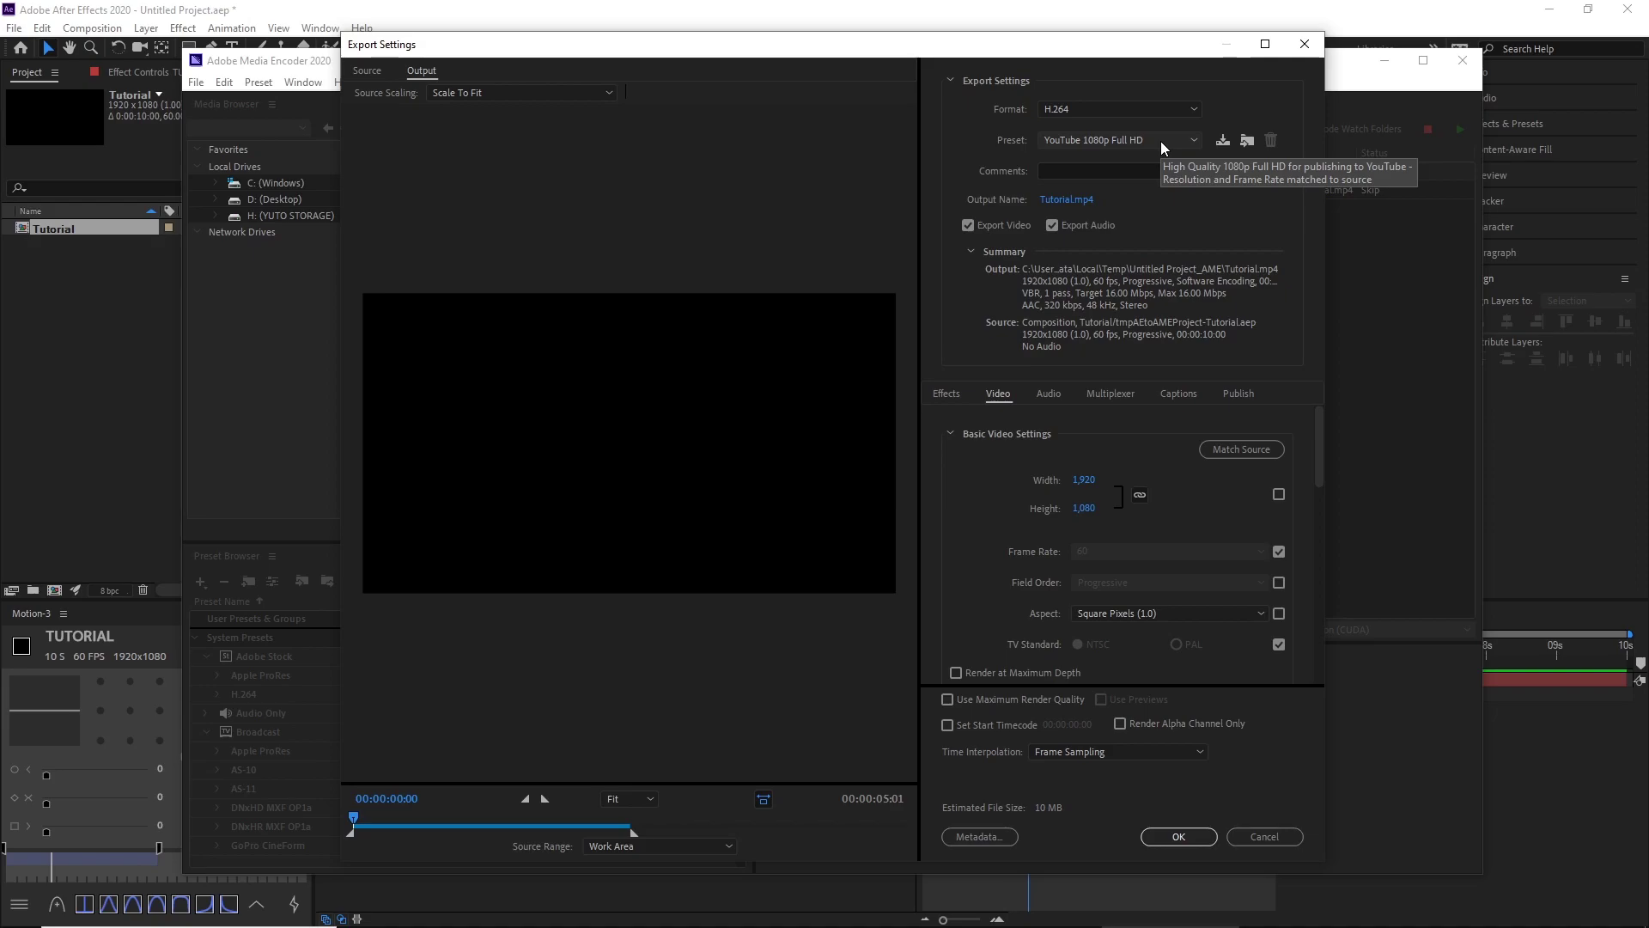
pyautogui.click(1085, 138)
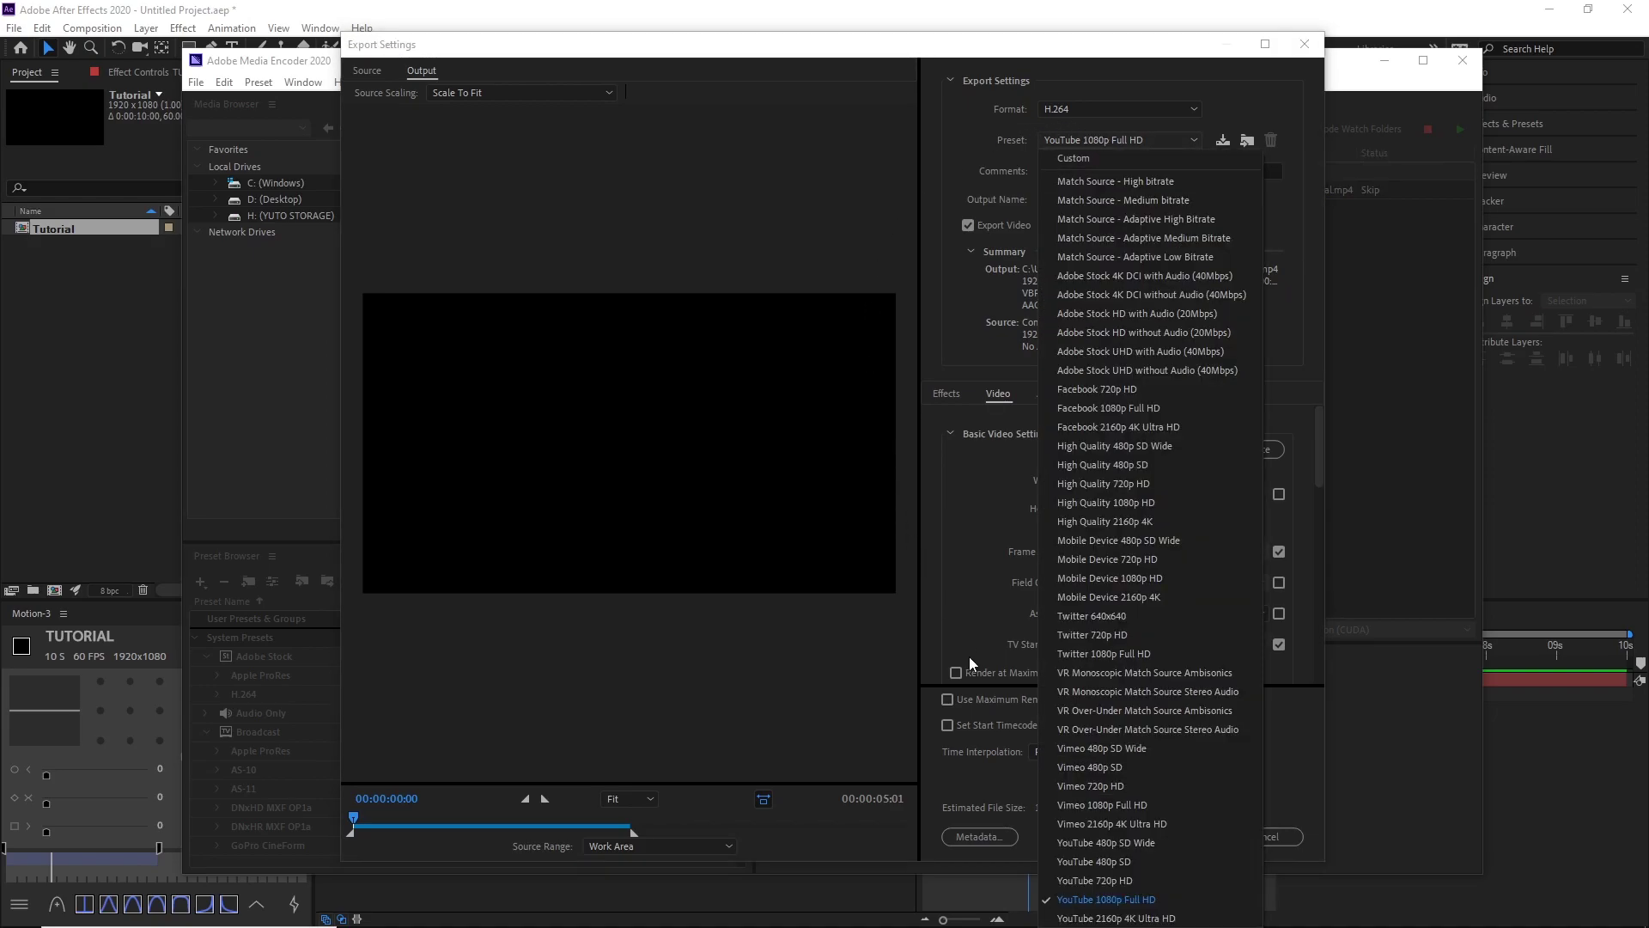
pyautogui.click(1084, 893)
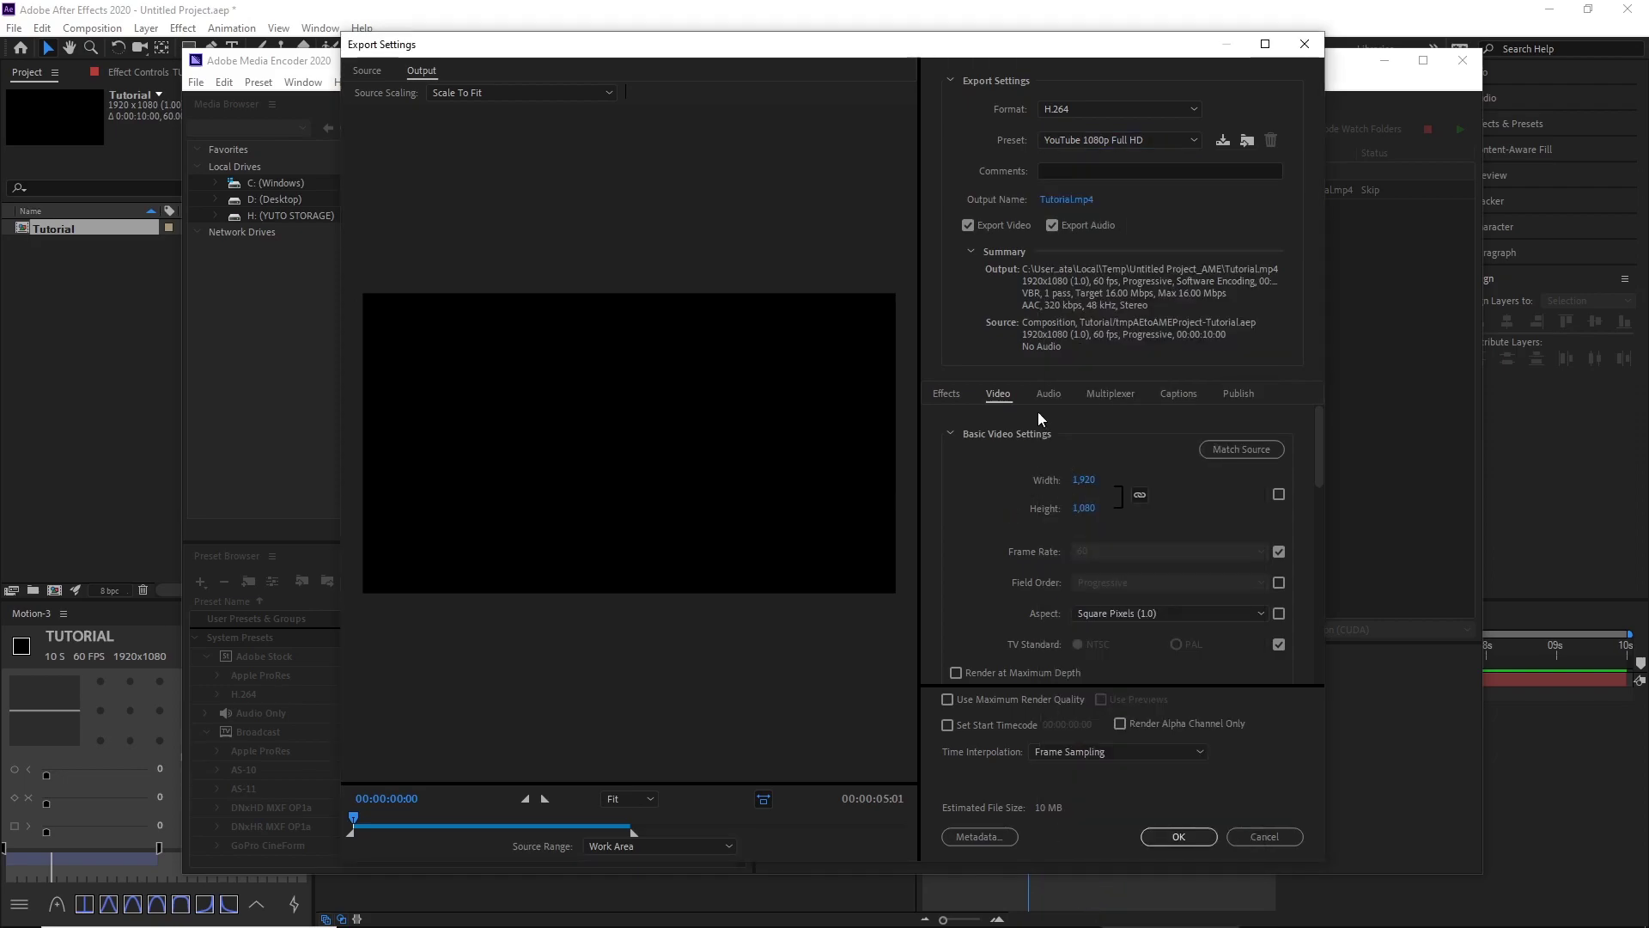
pyautogui.click(1093, 137)
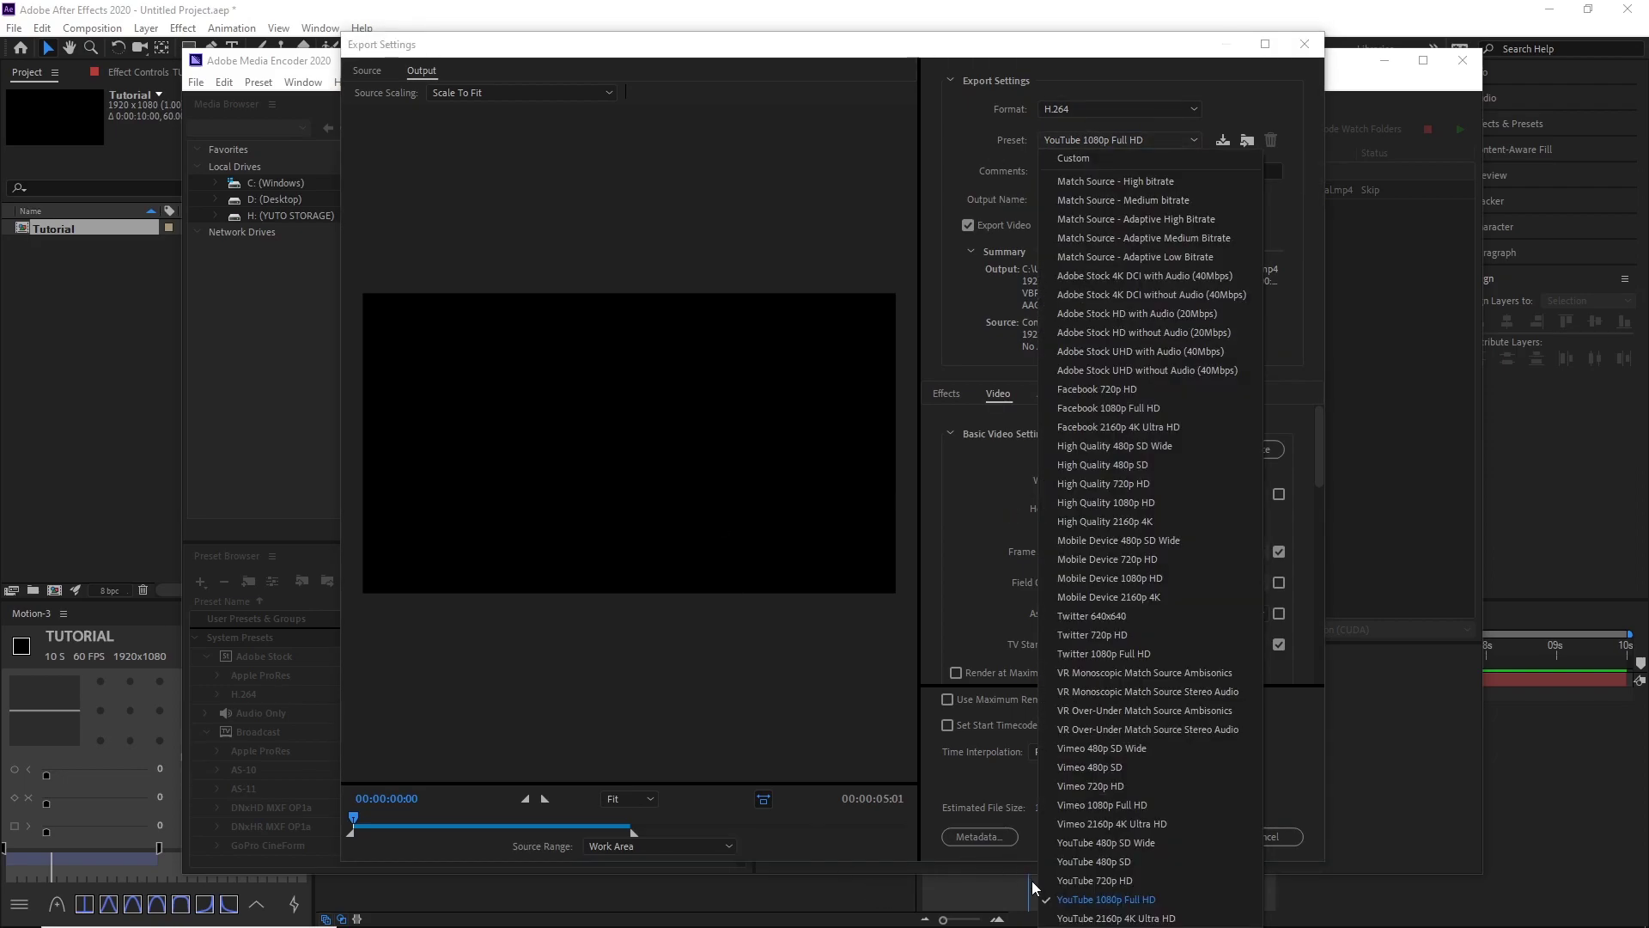
pyautogui.click(950, 507)
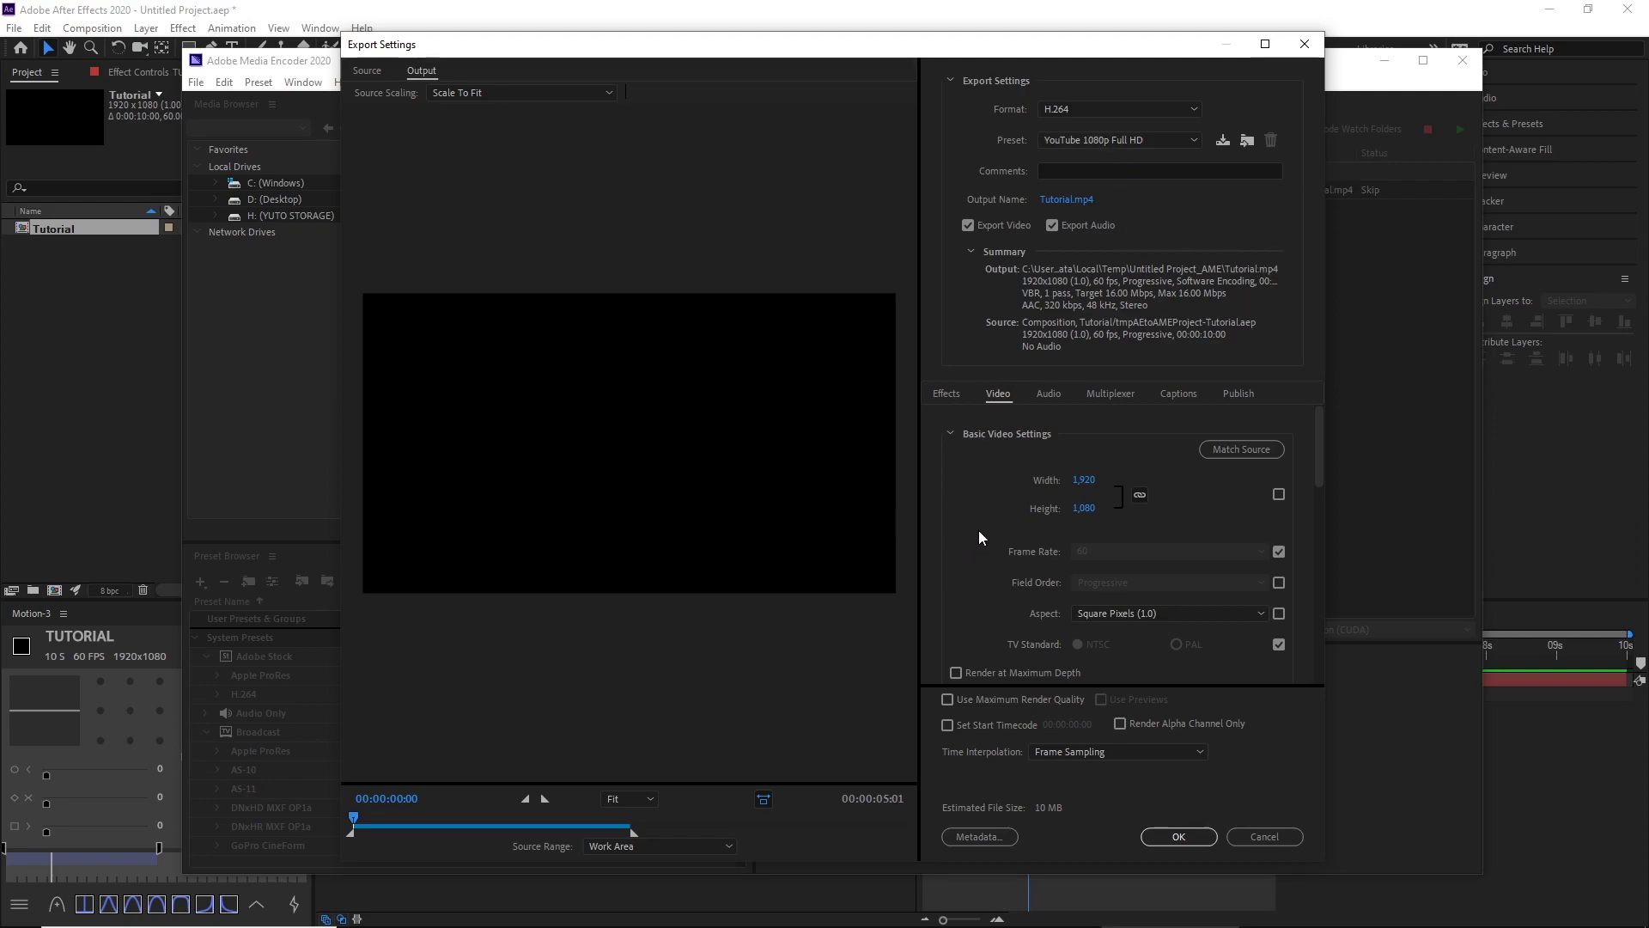
pyautogui.scroll(-3, 975, 532)
pyautogui.scroll(3, 976, 534)
pyautogui.scroll(-3, 943, 511)
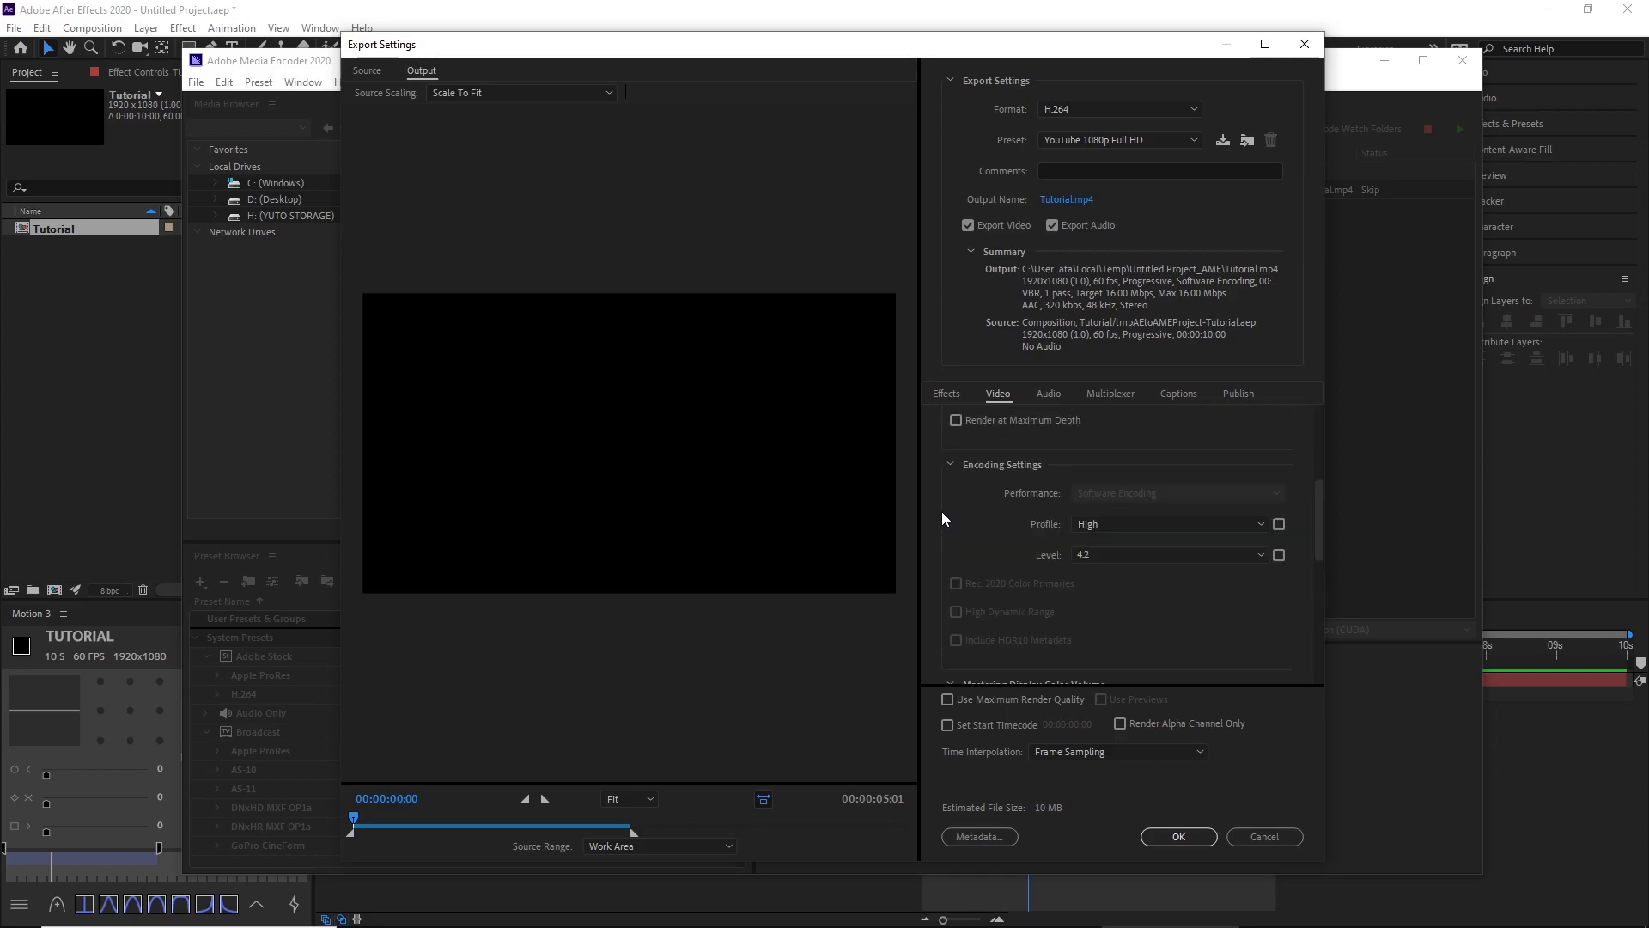
pyautogui.scroll(-3, 942, 515)
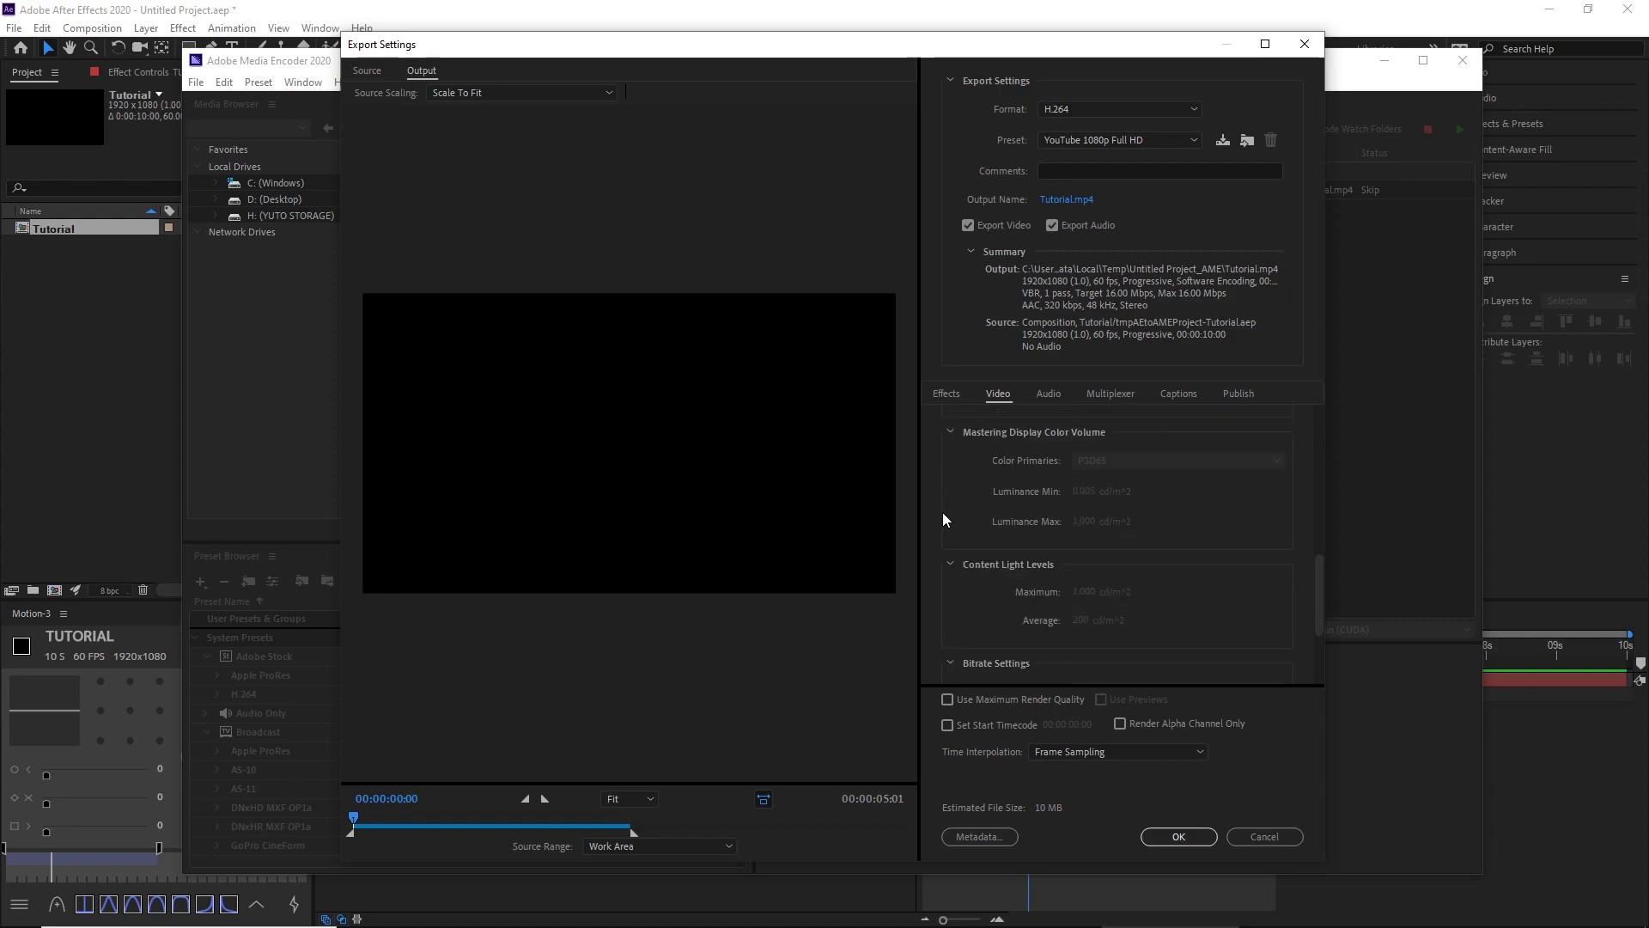
pyautogui.scroll(-2, 943, 512)
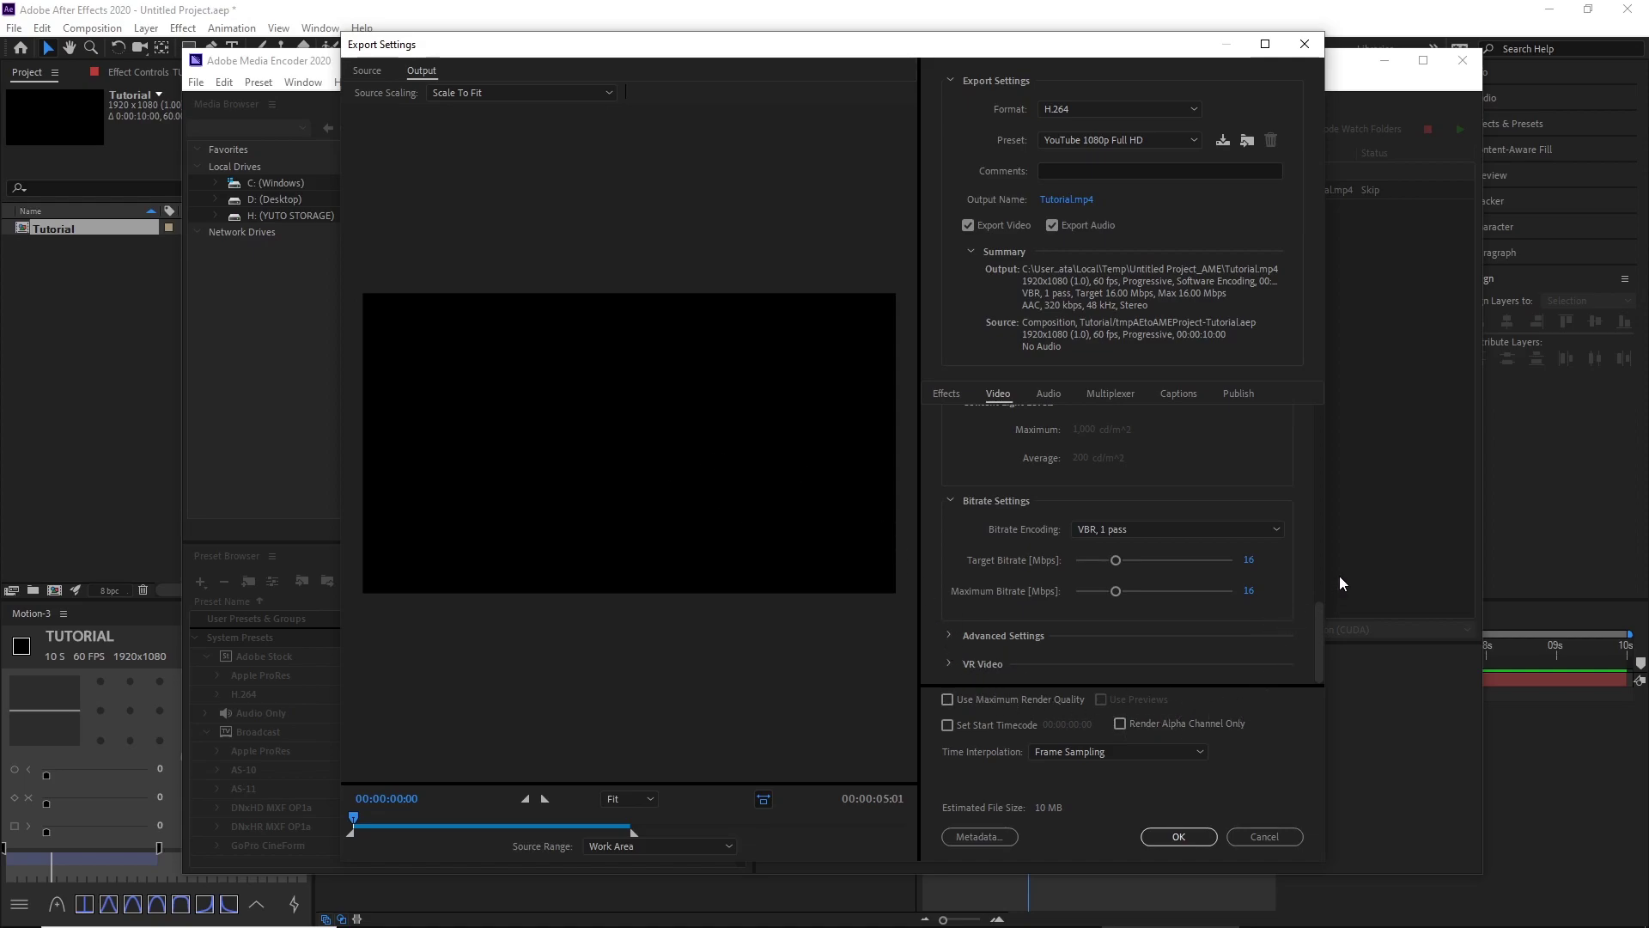
pyautogui.scroll(8, 1299, 580)
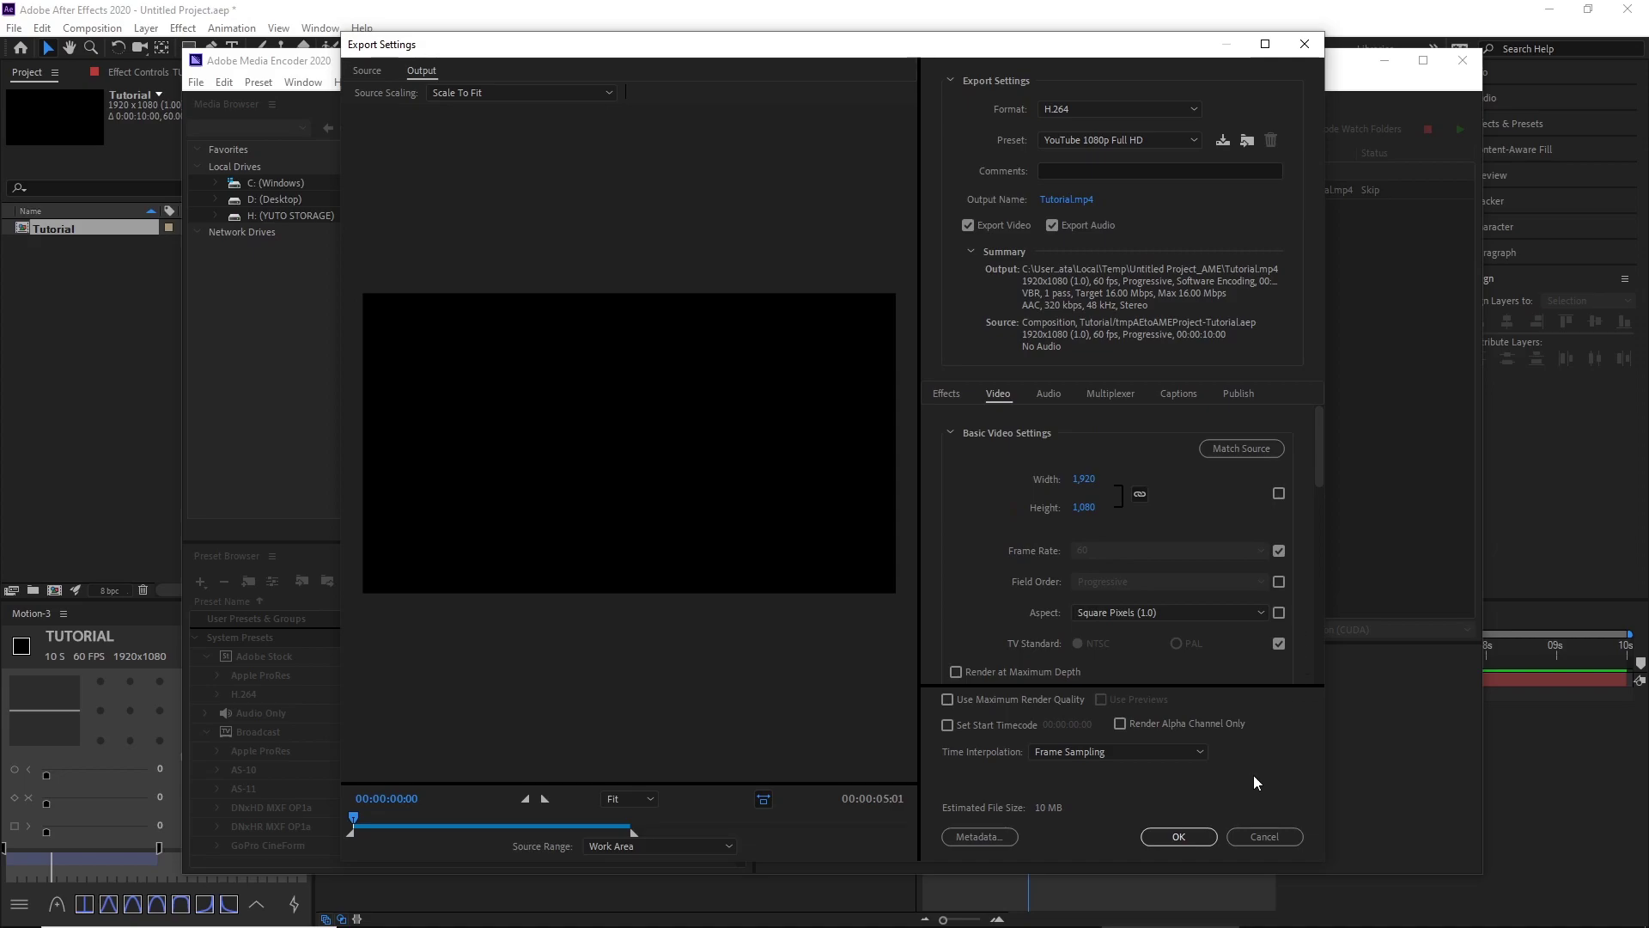
# - Accept the H.264 export settings and direct the output file to Downloads as Tutorial.mp4
pyautogui.click(1199, 838)
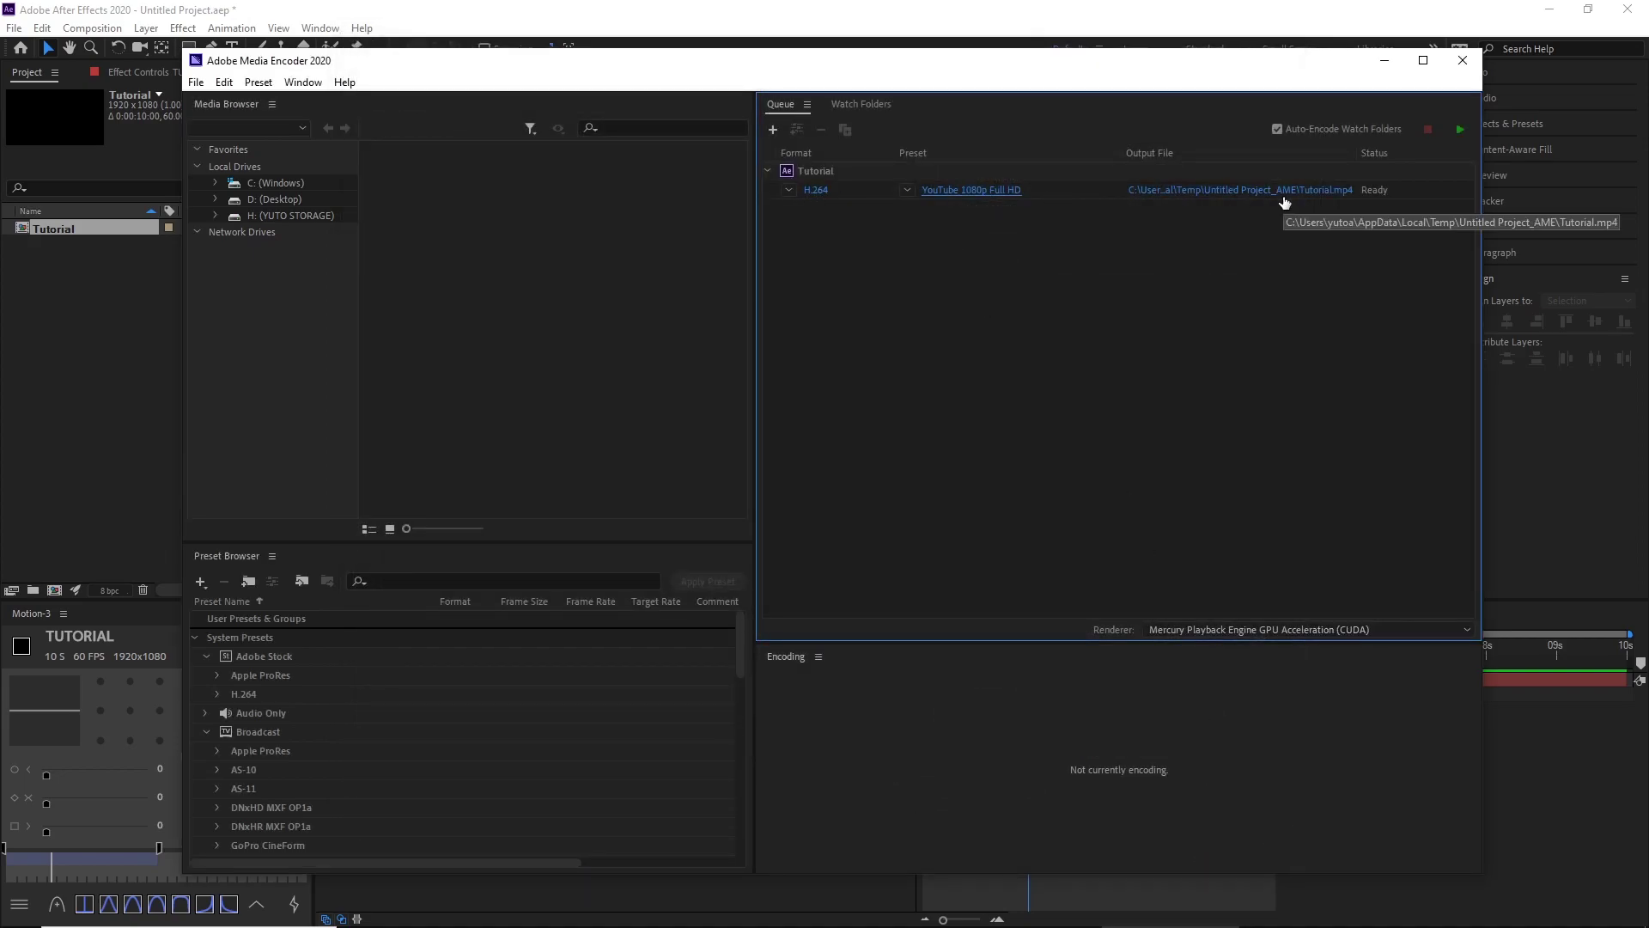
pyautogui.click(1254, 190)
pyautogui.click(259, 287)
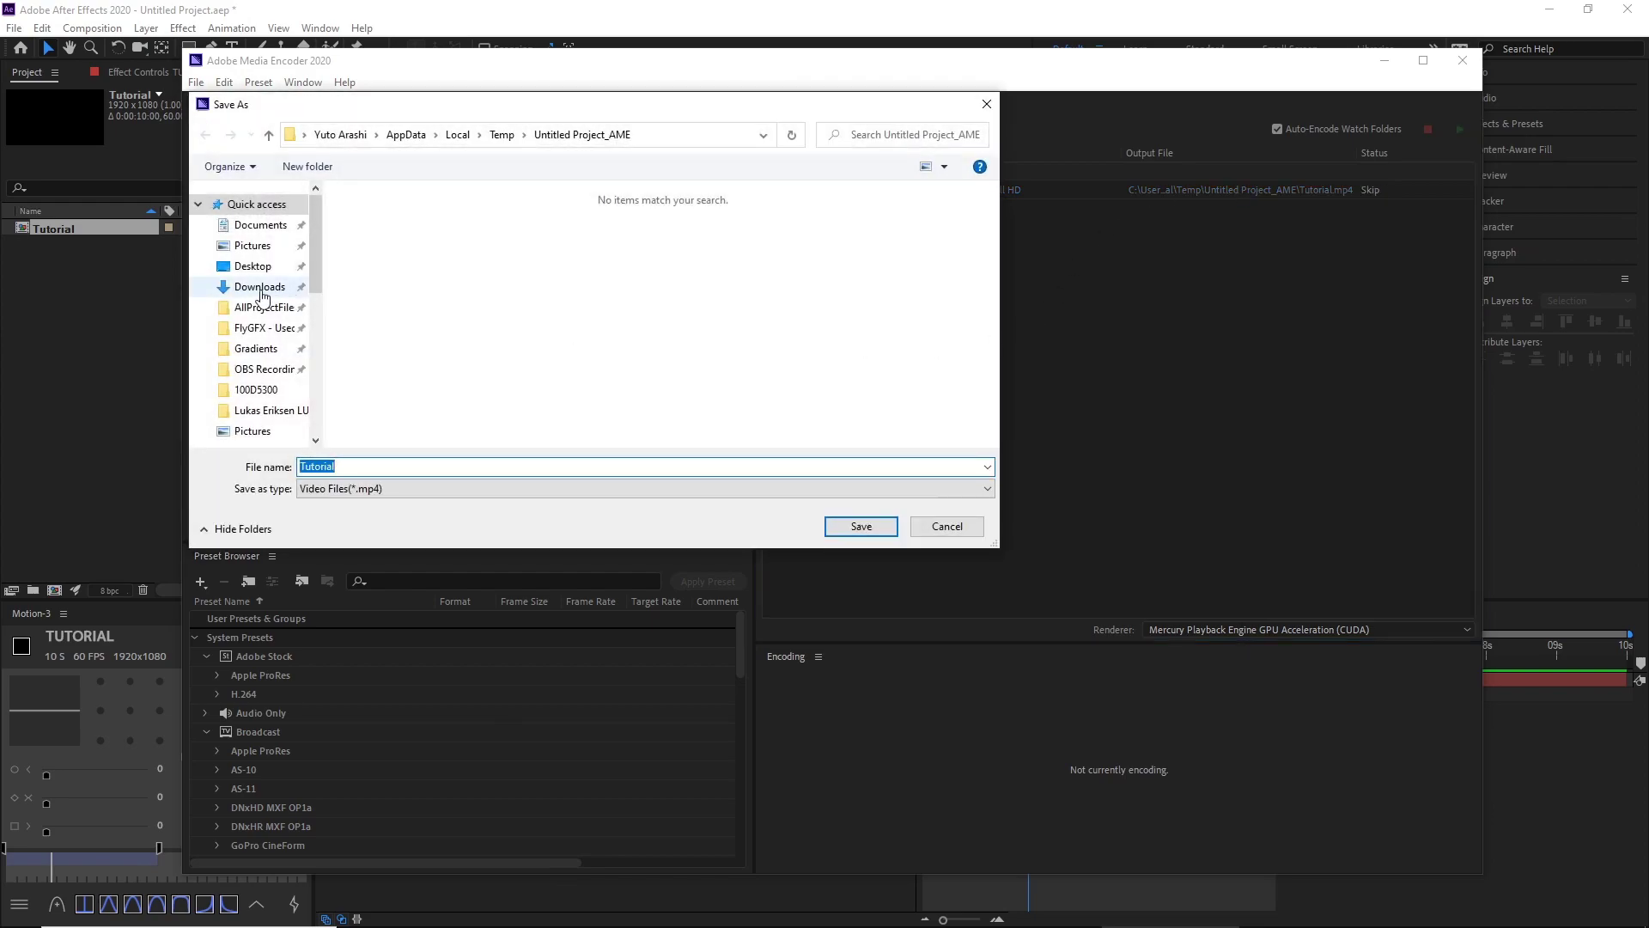
pyautogui.click(861, 526)
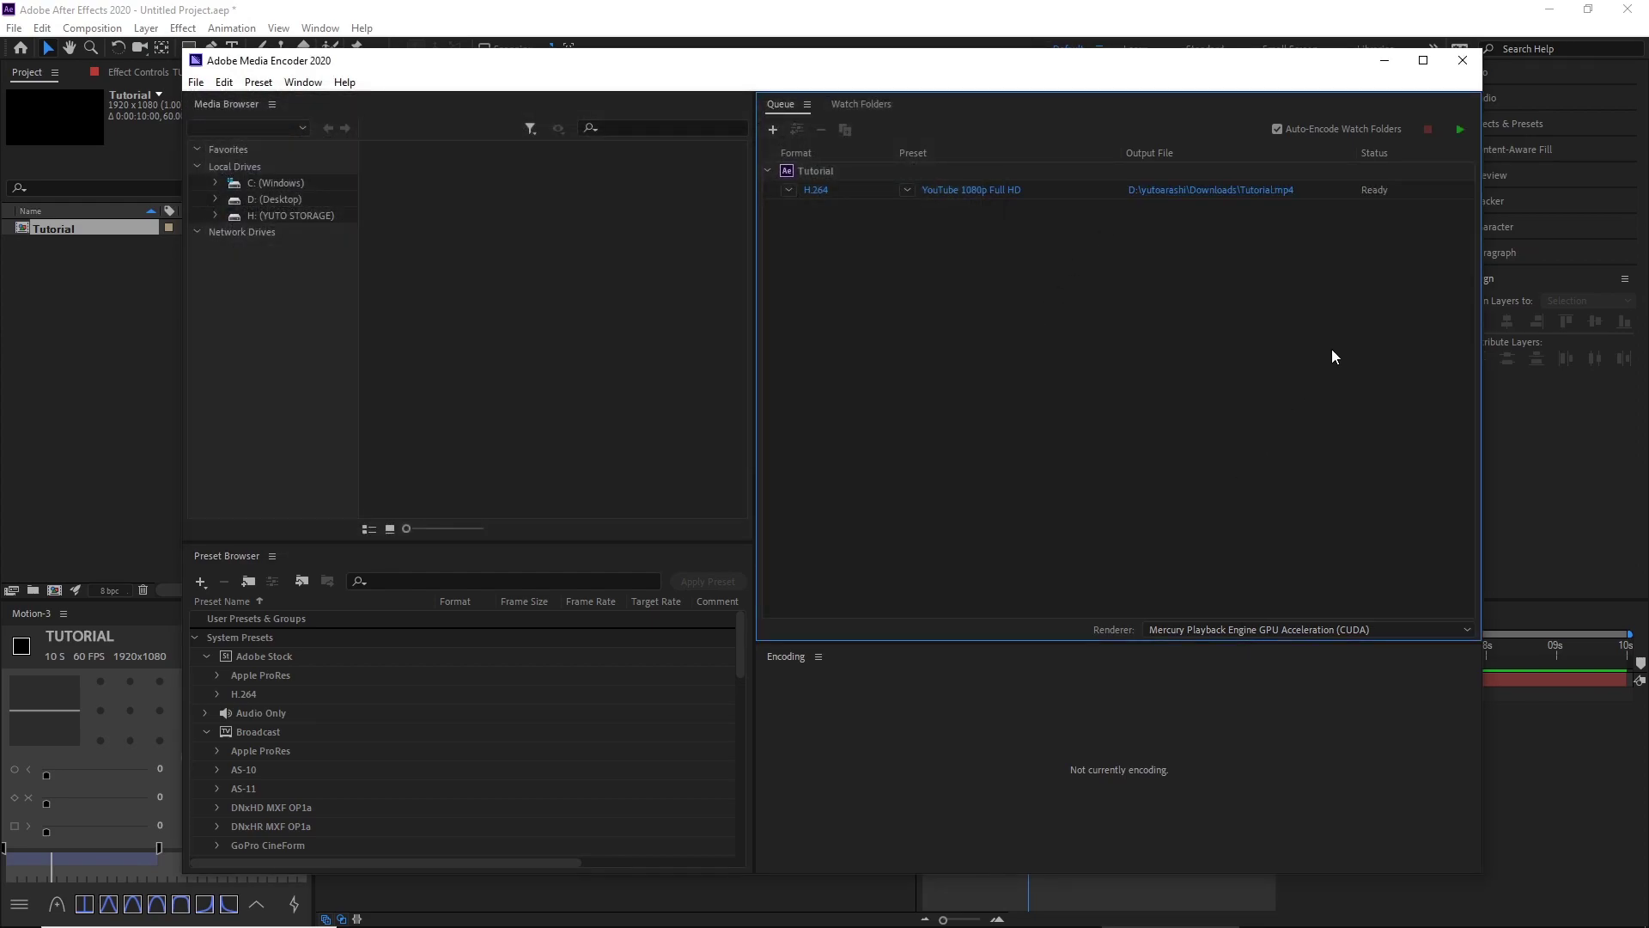
# - Start the queue so Tutorial.mp4 begins encoding into the Downloads folder
pyautogui.click(1460, 130)
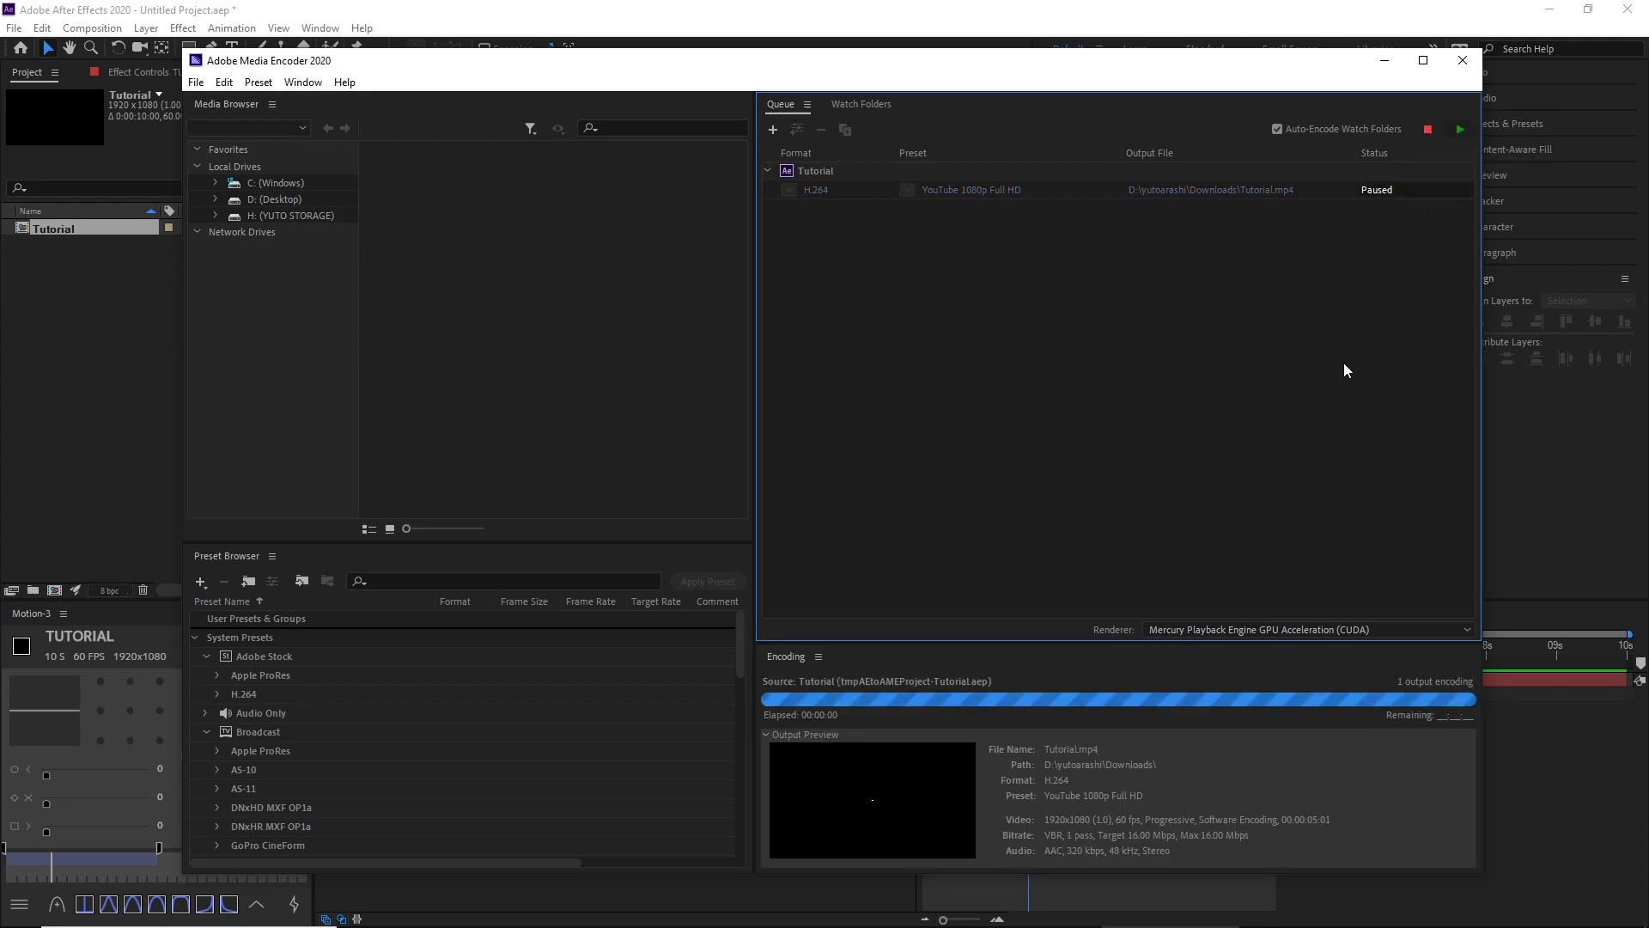